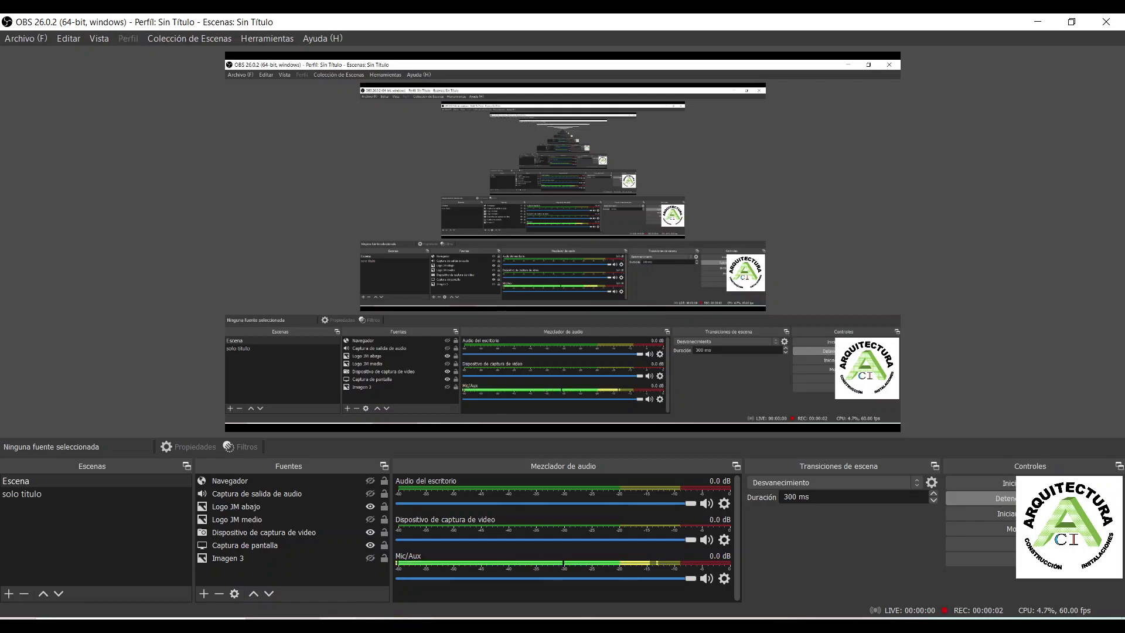
Switch from OBS Studio to the AutoCAD window with the 5.02.Sótano basement layout
click(375, 562)
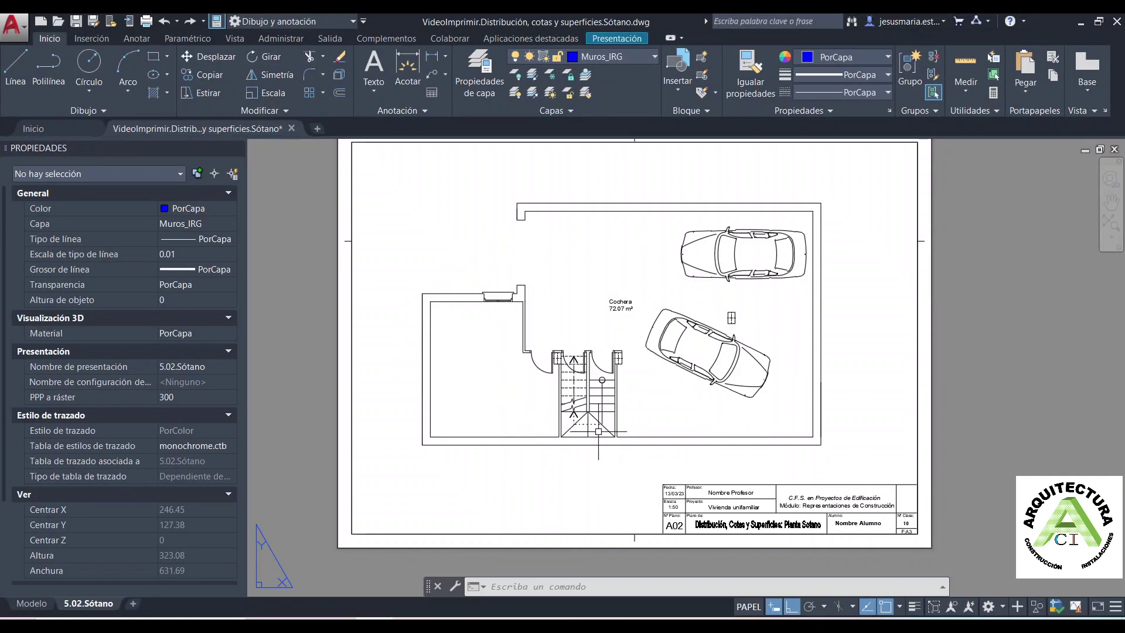
Go to the Modelo tab and zoom out to see the whole dimensioned basement plan
click(34, 602)
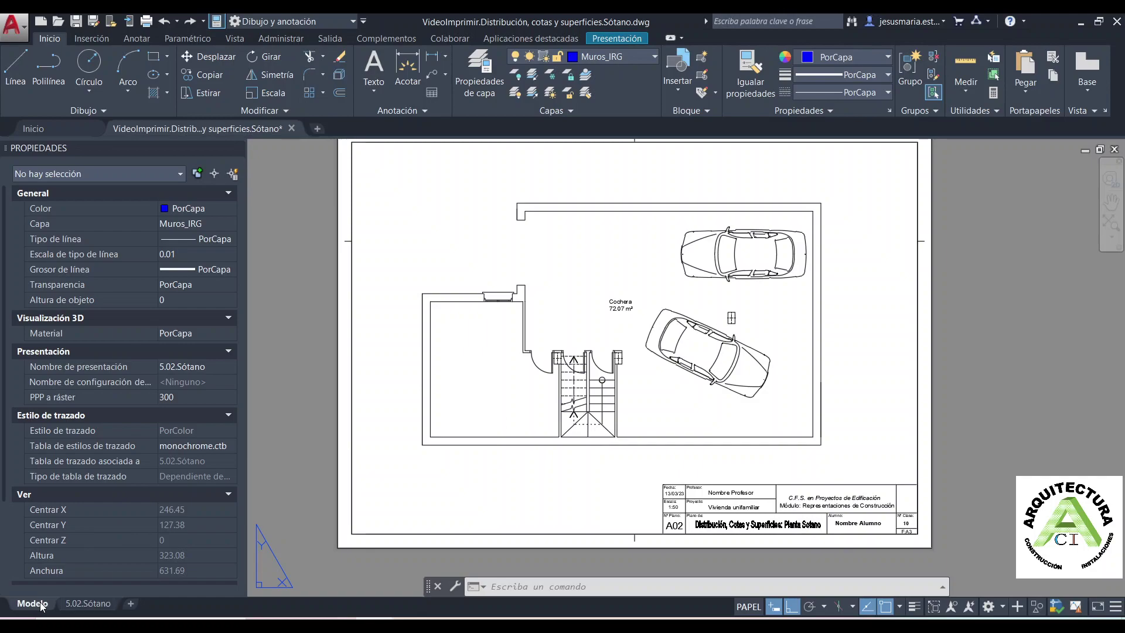
scroll(505, 485, down, 4)
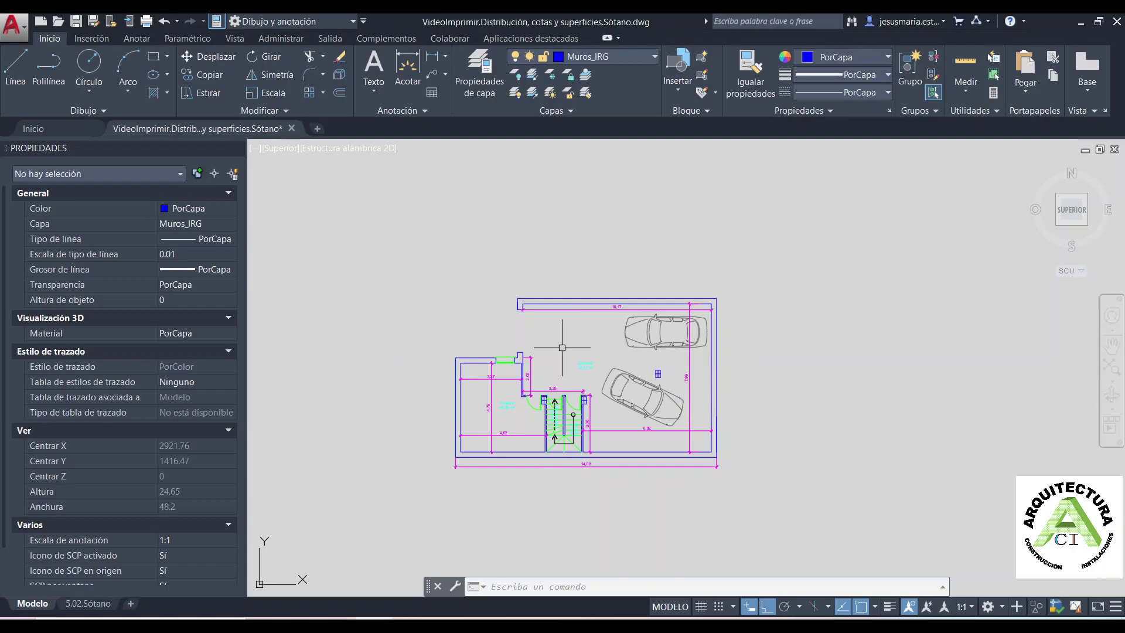
text(unidades)
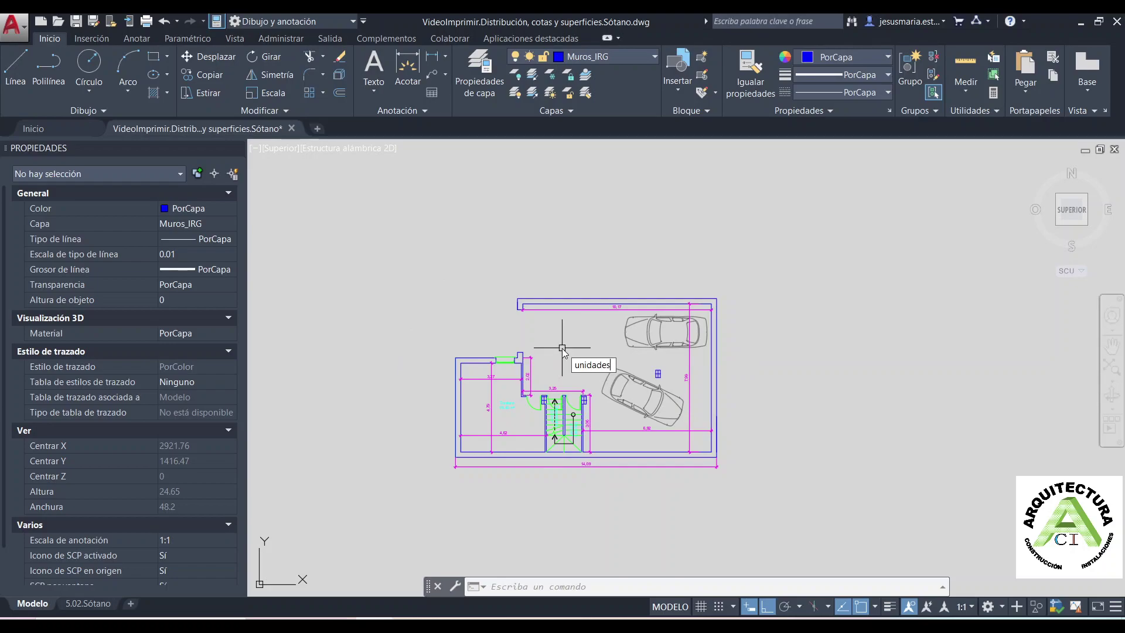
key(Return)
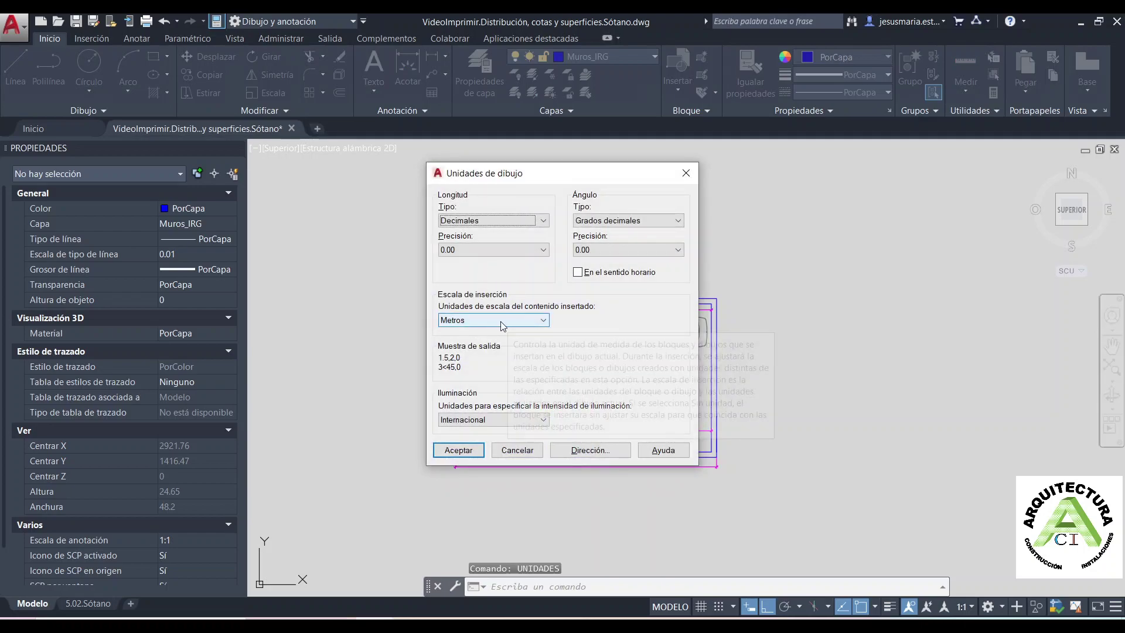
click(459, 450)
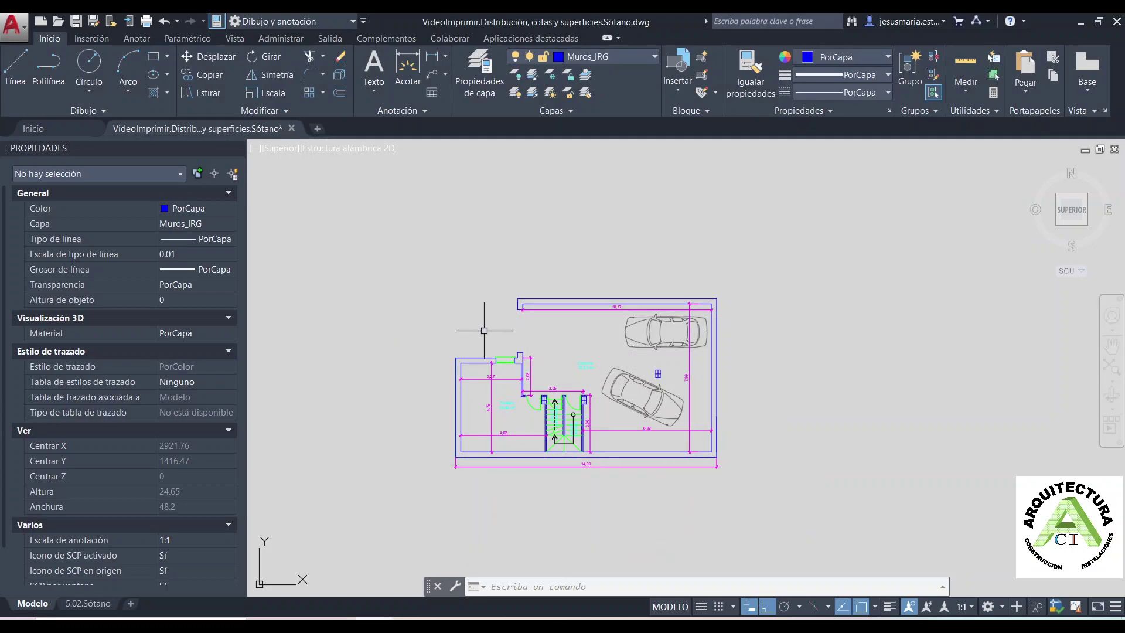
click(968, 609)
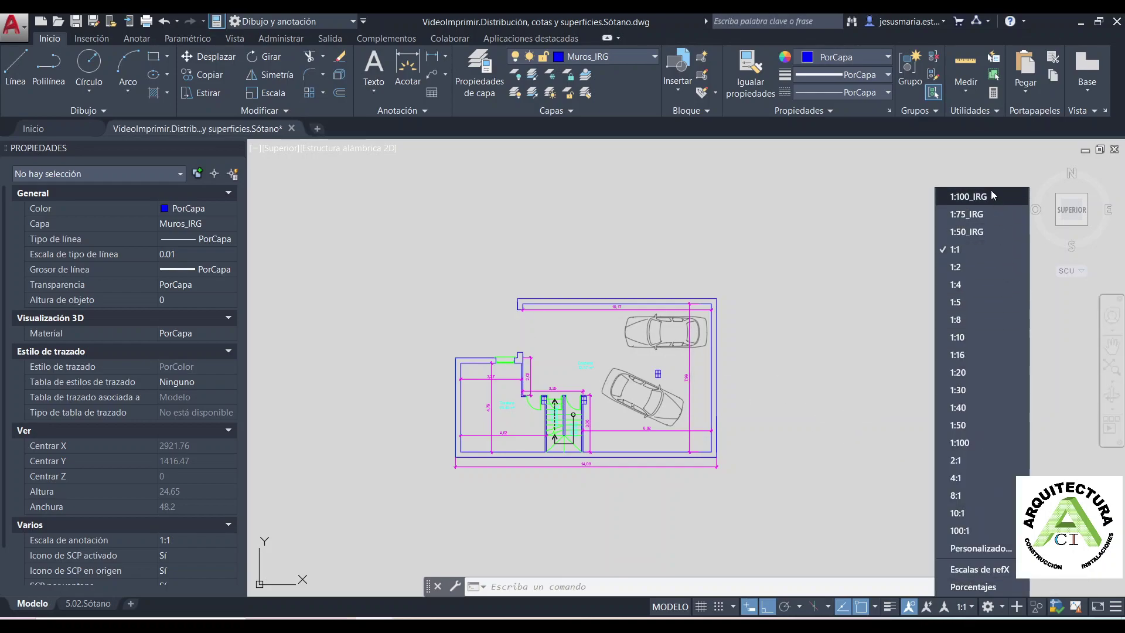
click(992, 551)
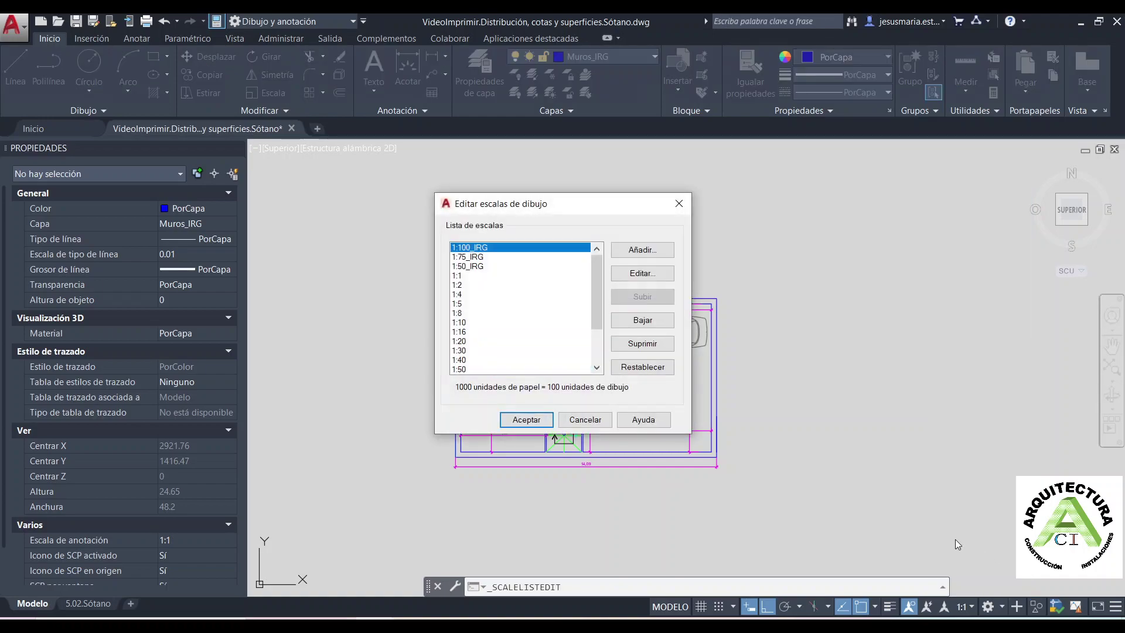
click(467, 266)
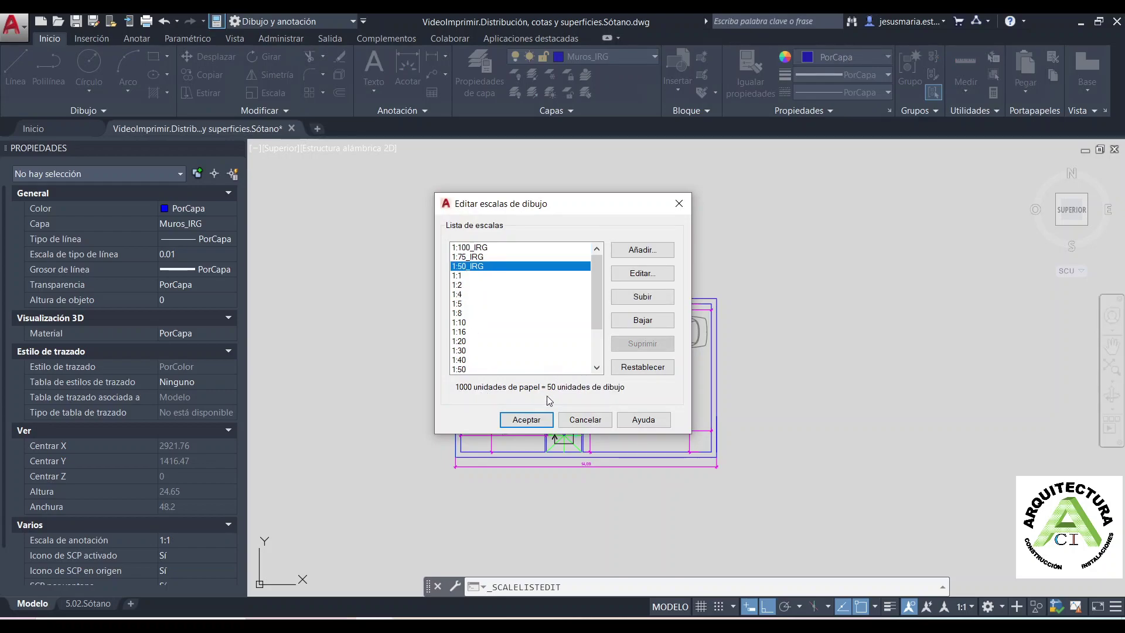
click(462, 248)
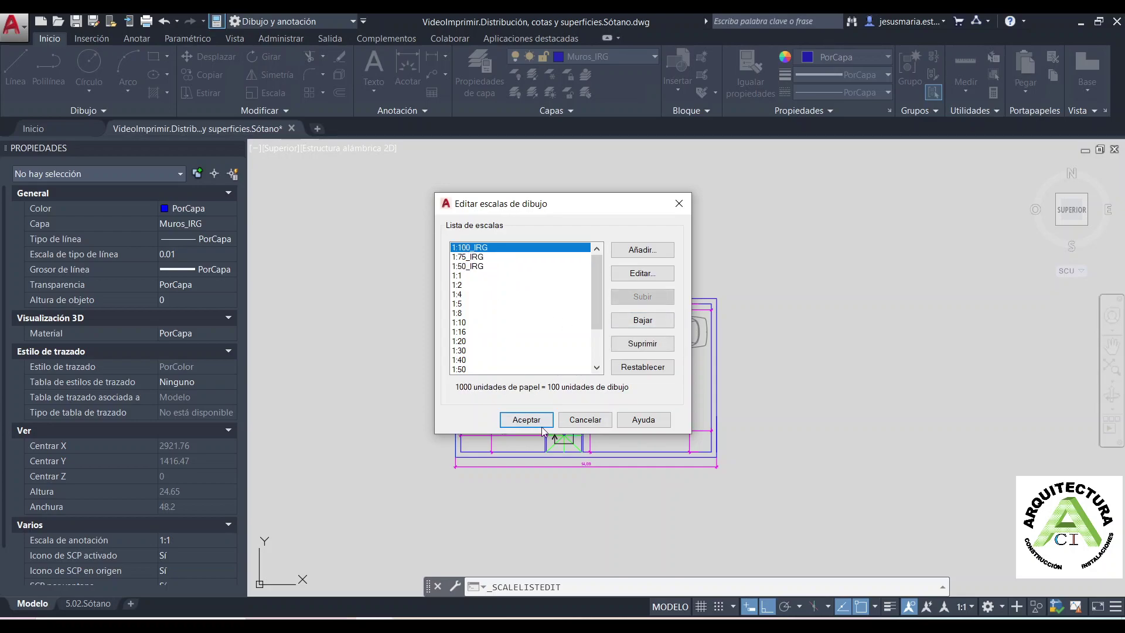
click(526, 420)
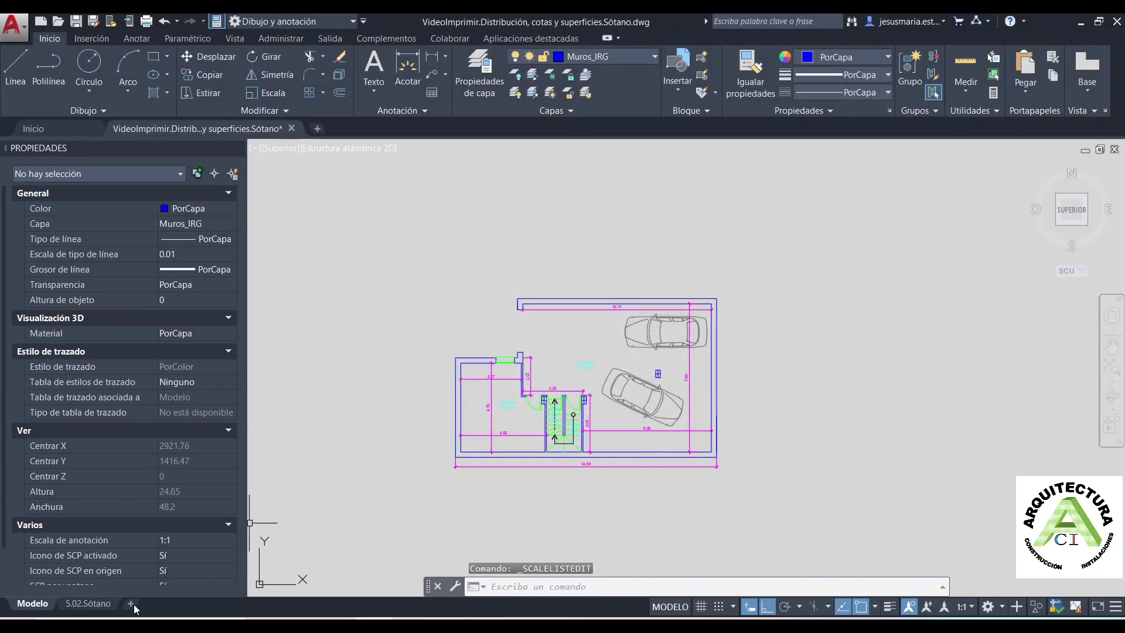
Set the 5.02.Sótano page setup to AutoCAD PDF on ISO full bleed A3, landscape
click(88, 603)
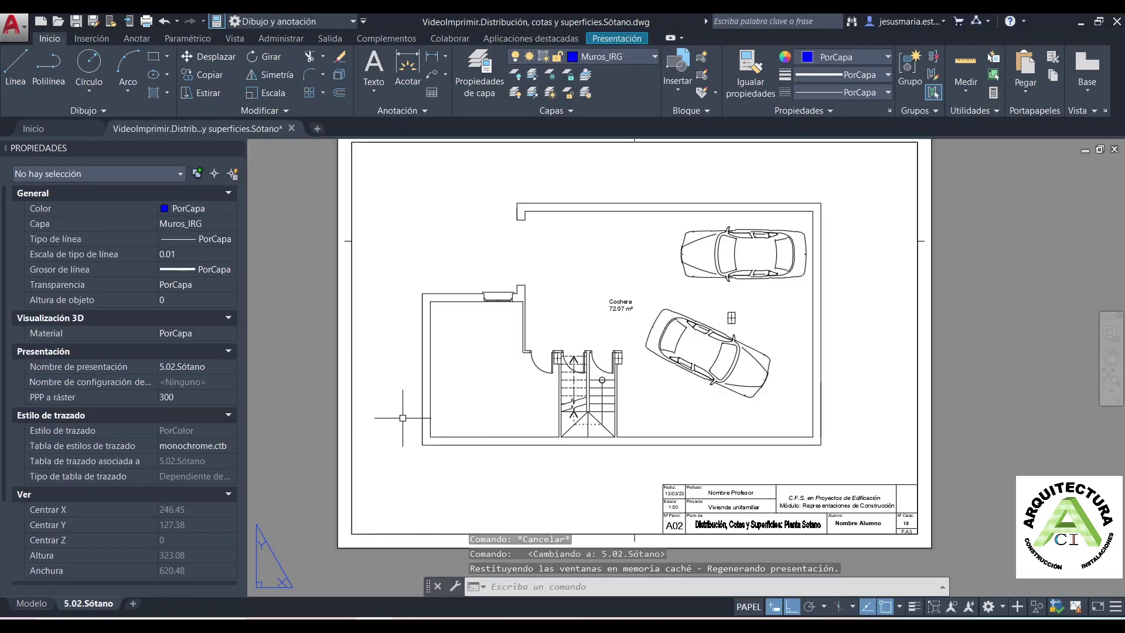
scroll(401, 410, down, 2)
right_click(87, 603)
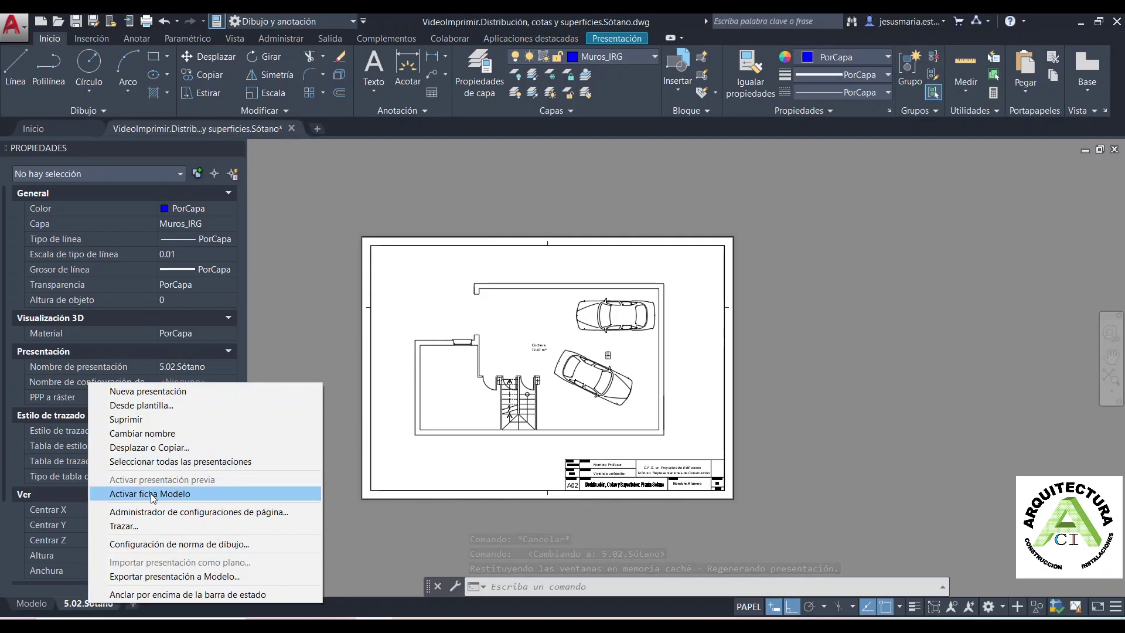
click(150, 512)
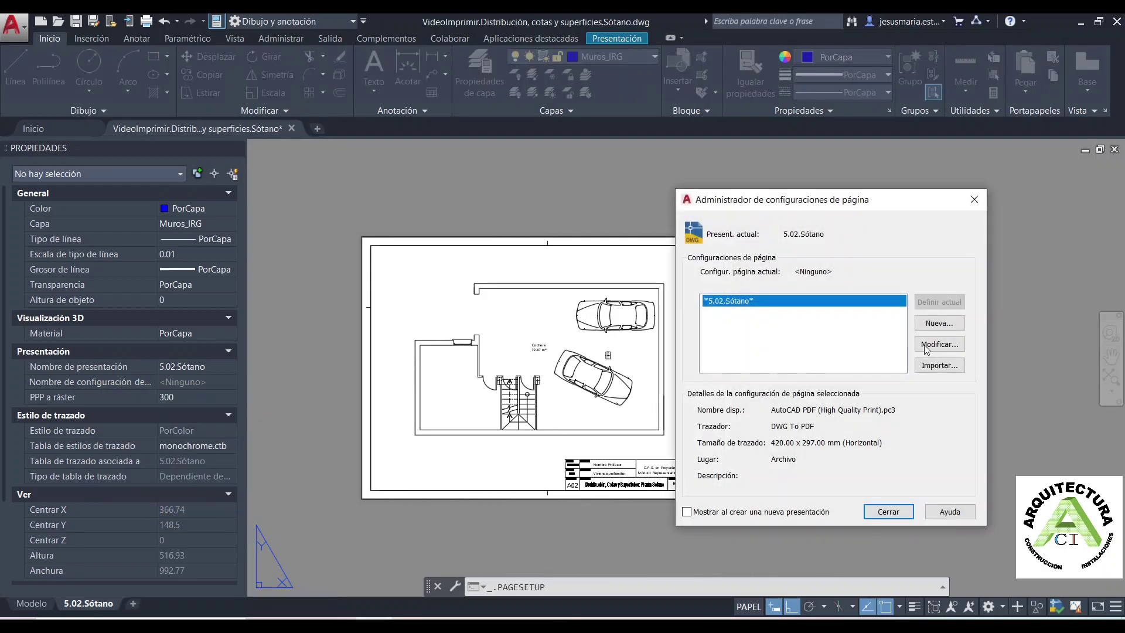
click(932, 346)
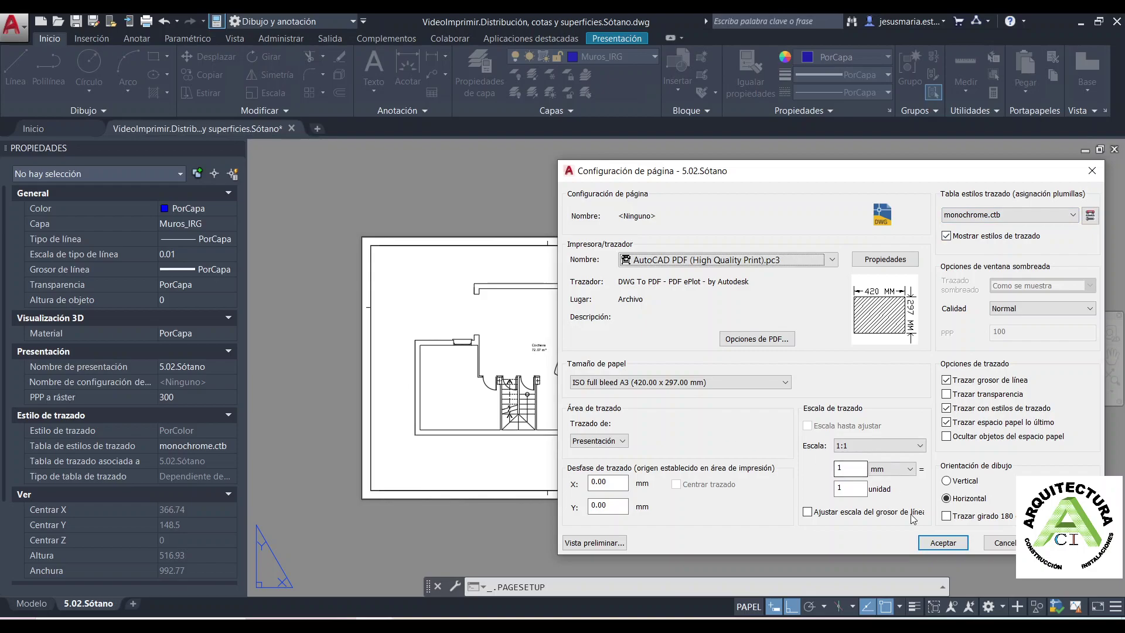
click(925, 542)
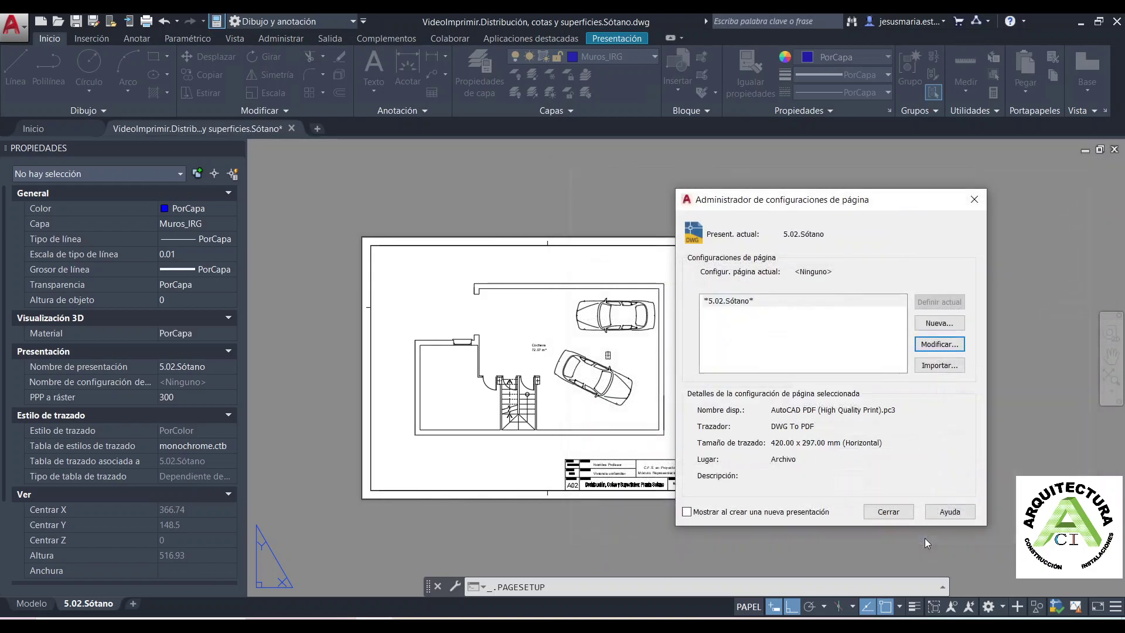
click(874, 514)
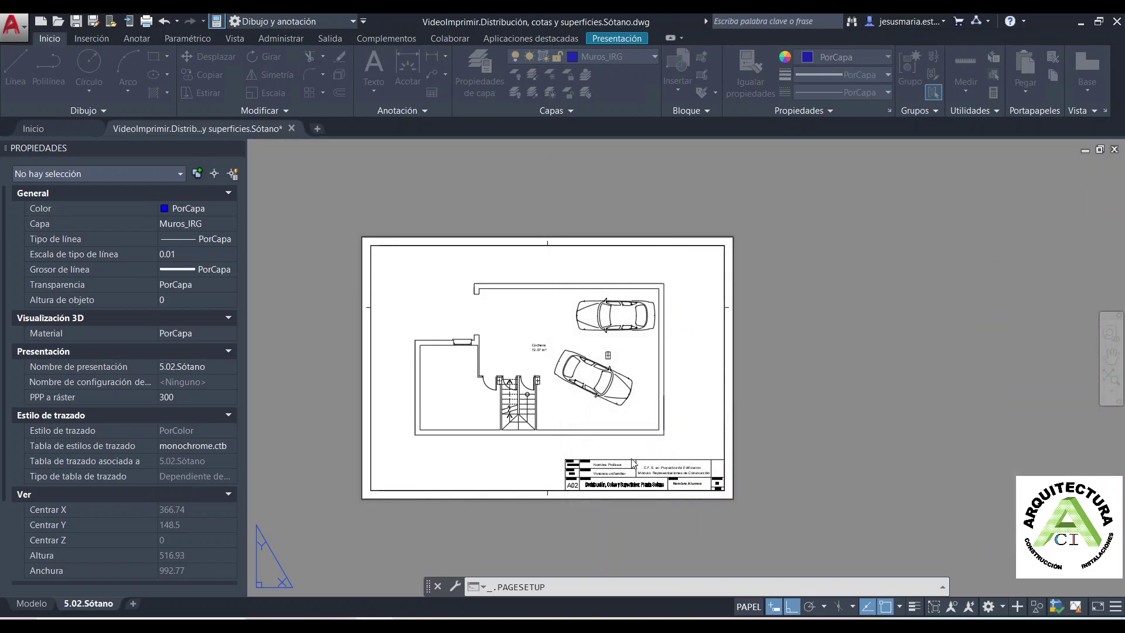
double_click(524, 458)
Unlock the basement-plan viewport, set its scale to 1:50_IRG, and lock it again
click(515, 456)
click(514, 456)
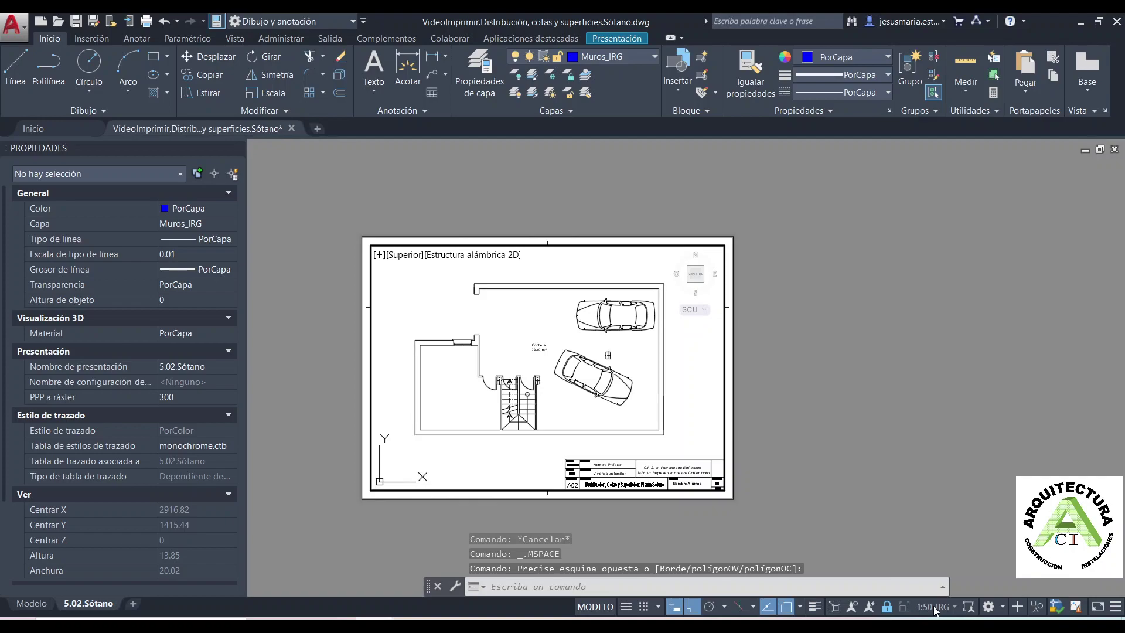
click(888, 608)
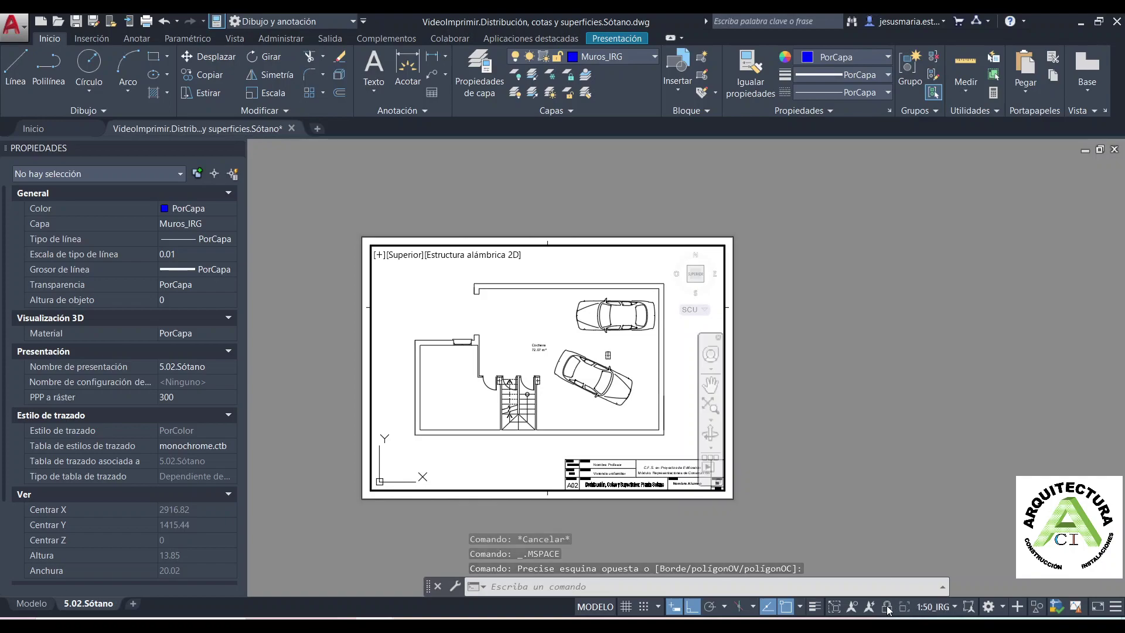
click(947, 607)
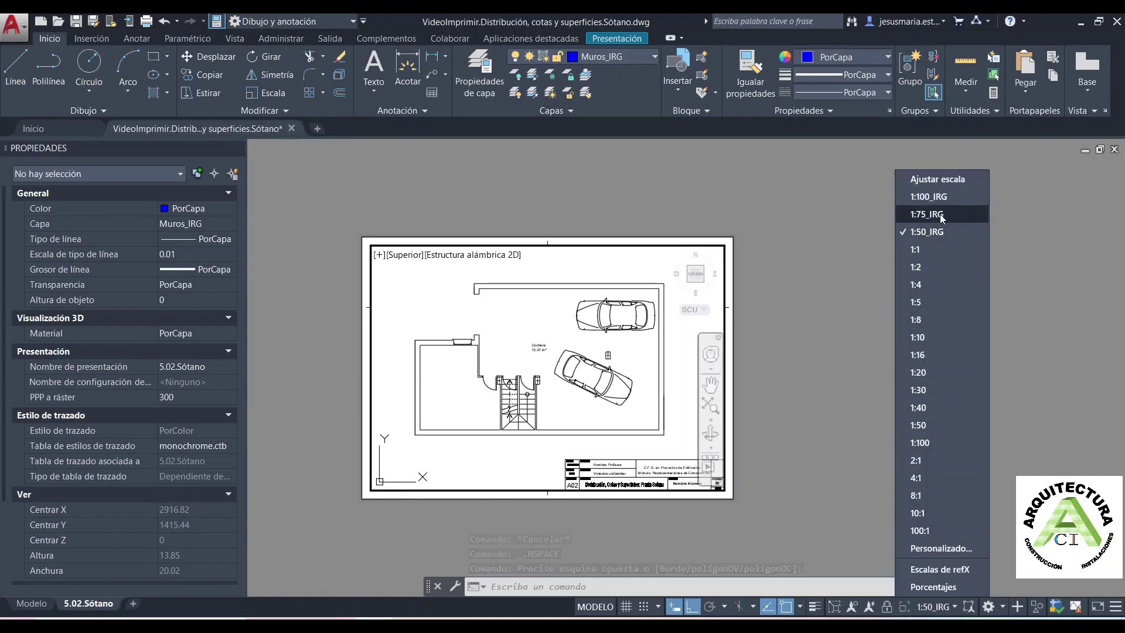
click(939, 200)
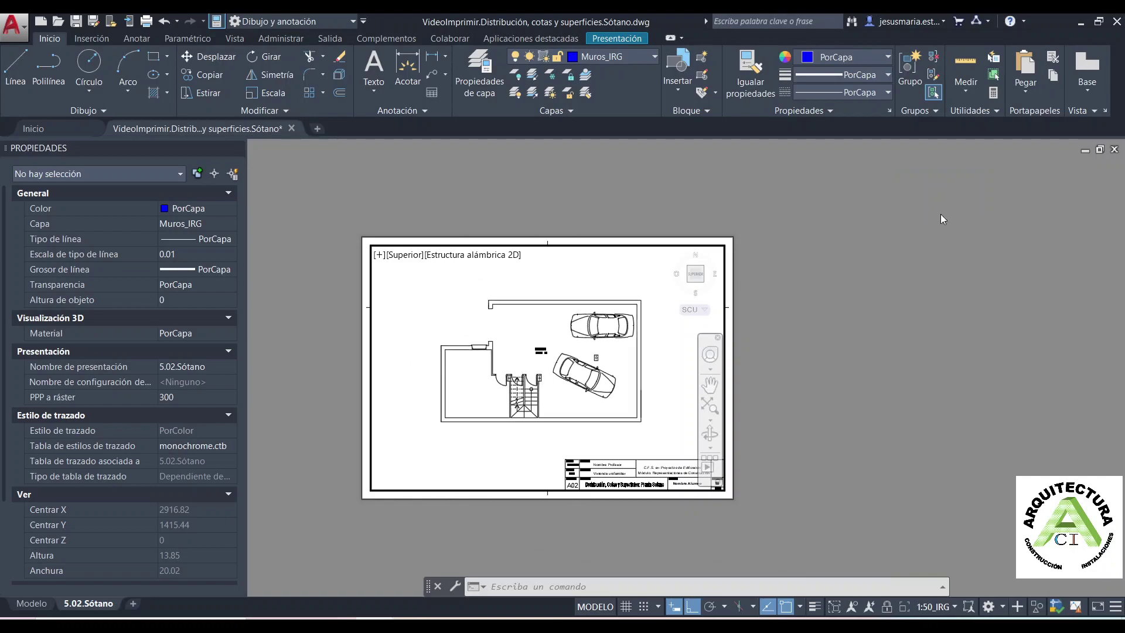
click(939, 609)
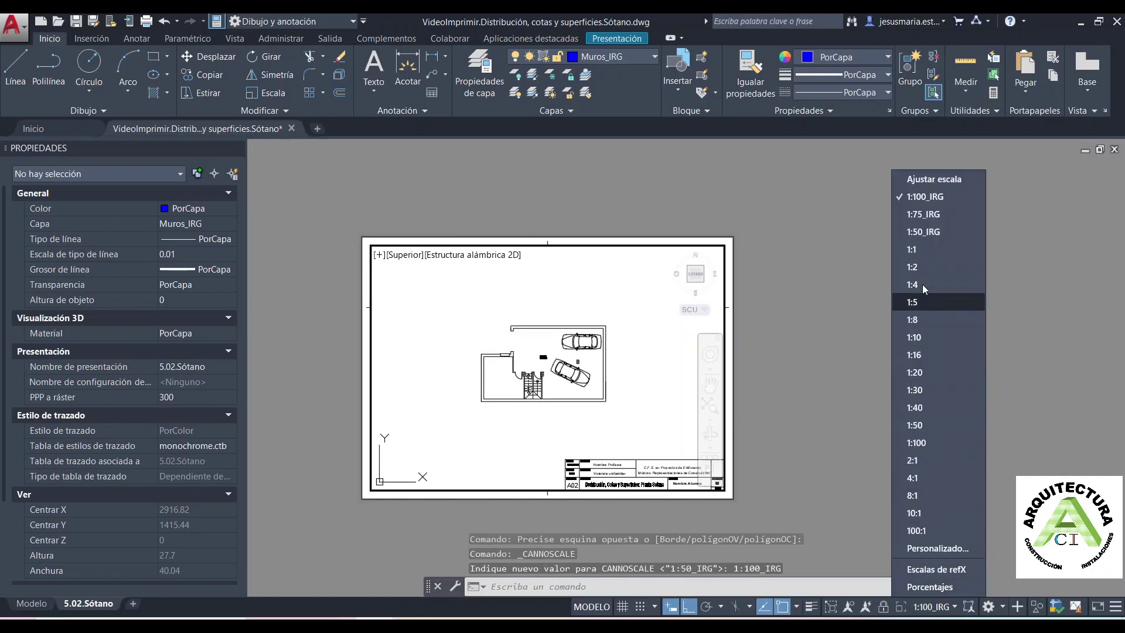
click(925, 232)
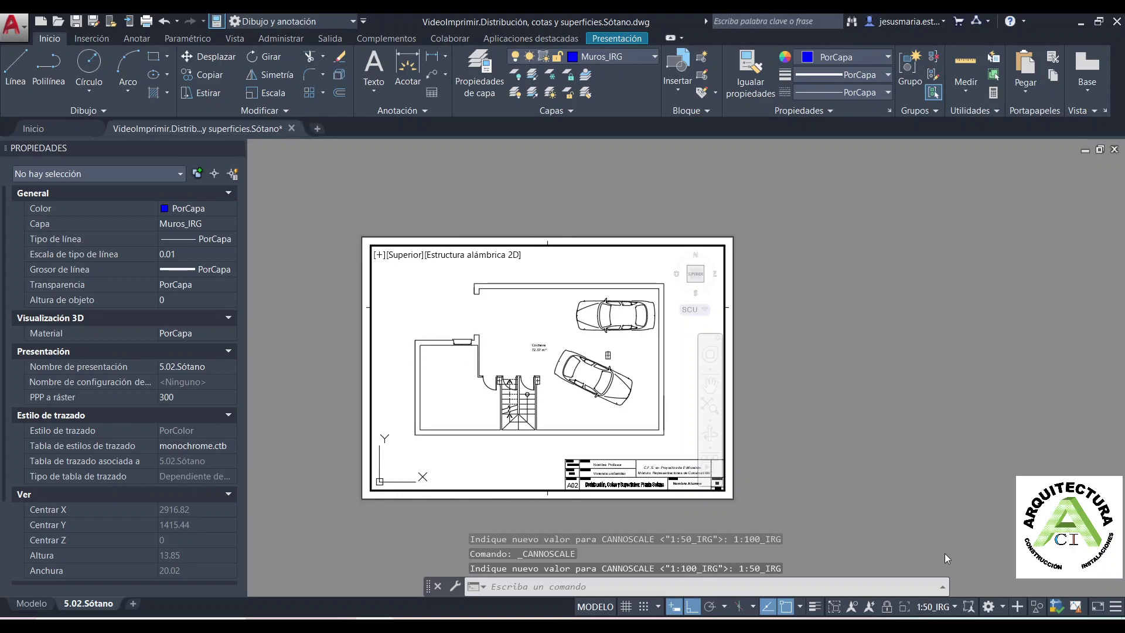
click(887, 607)
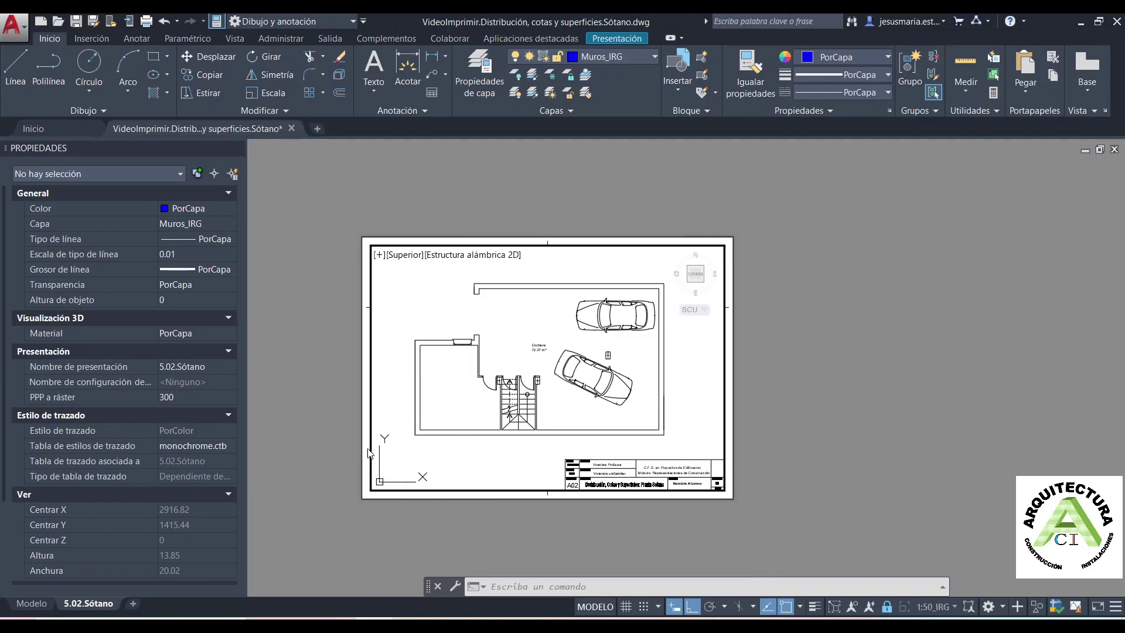
scroll(423, 464, up, 2)
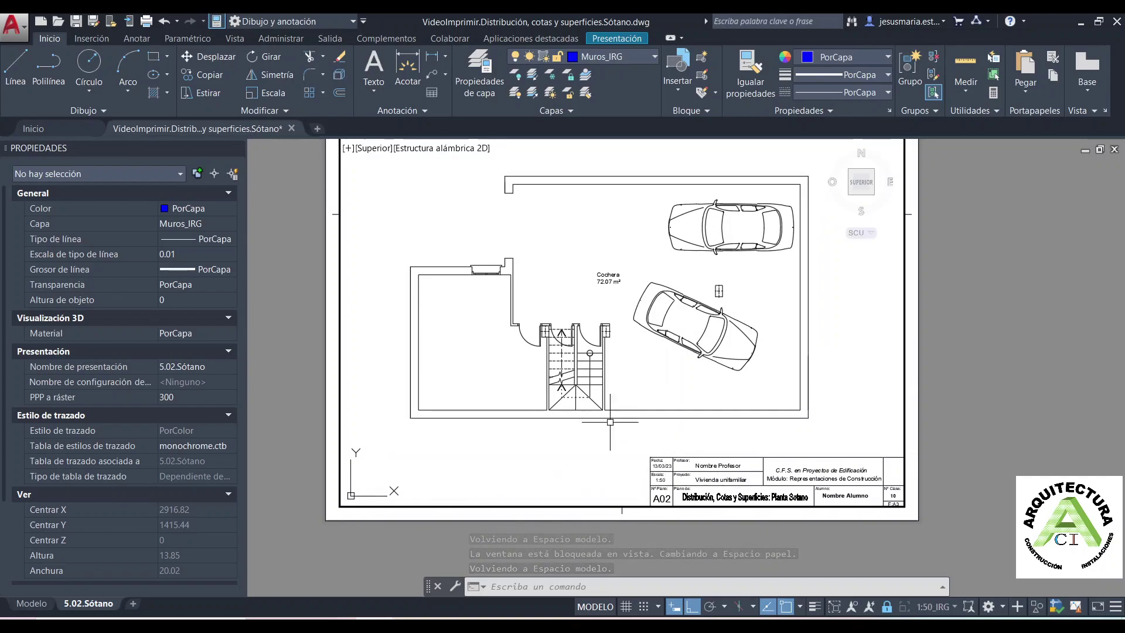
double_click(609, 277)
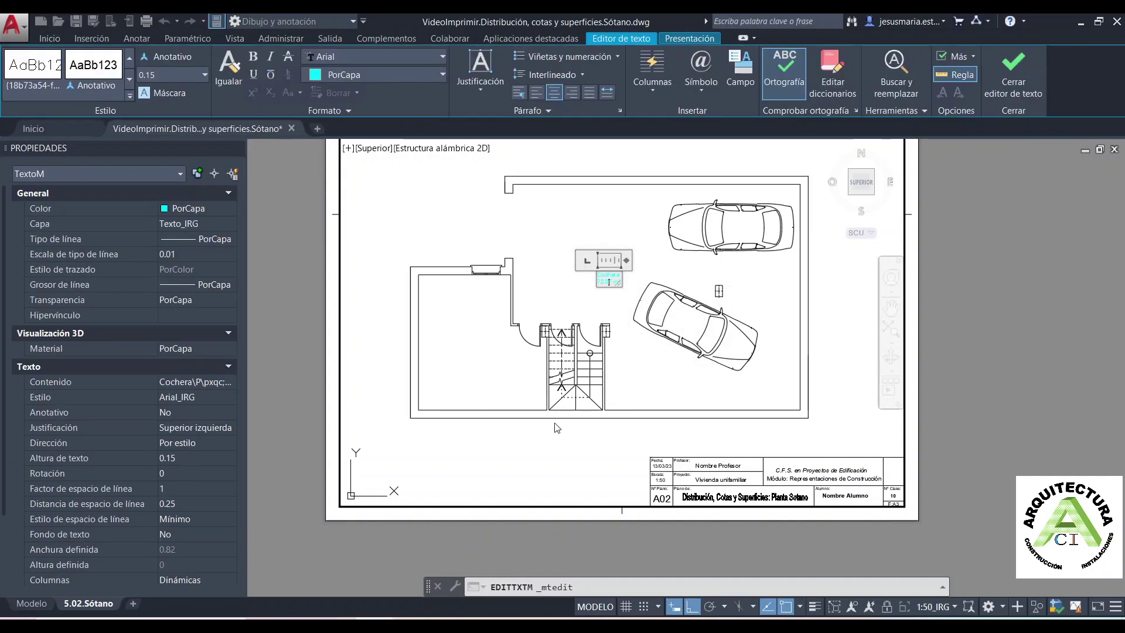
click(576, 458)
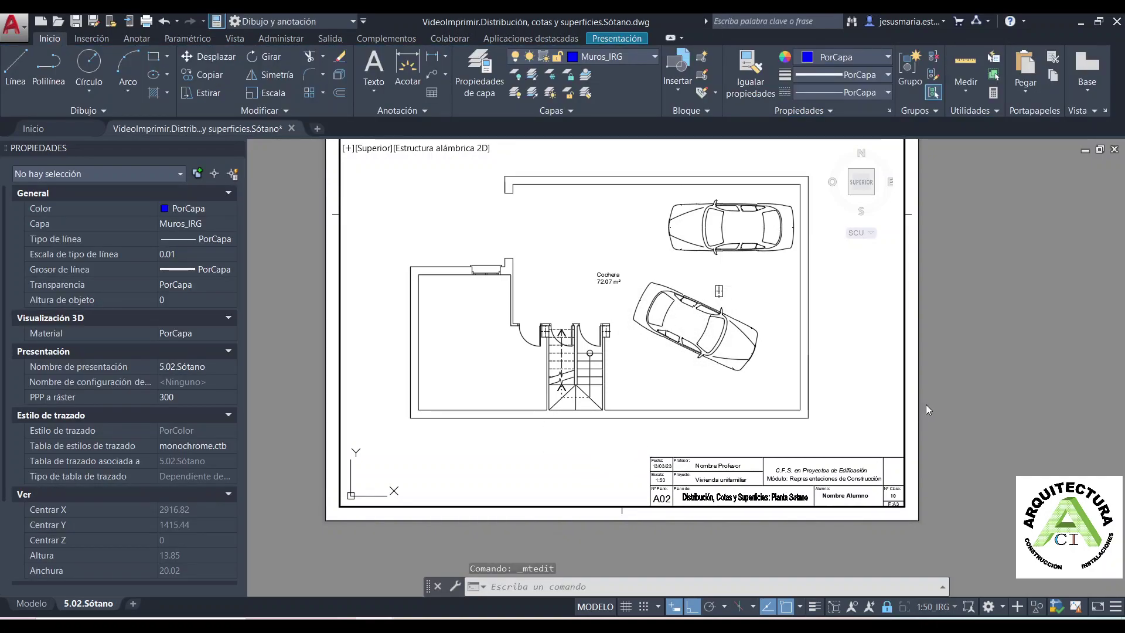
double_click(962, 392)
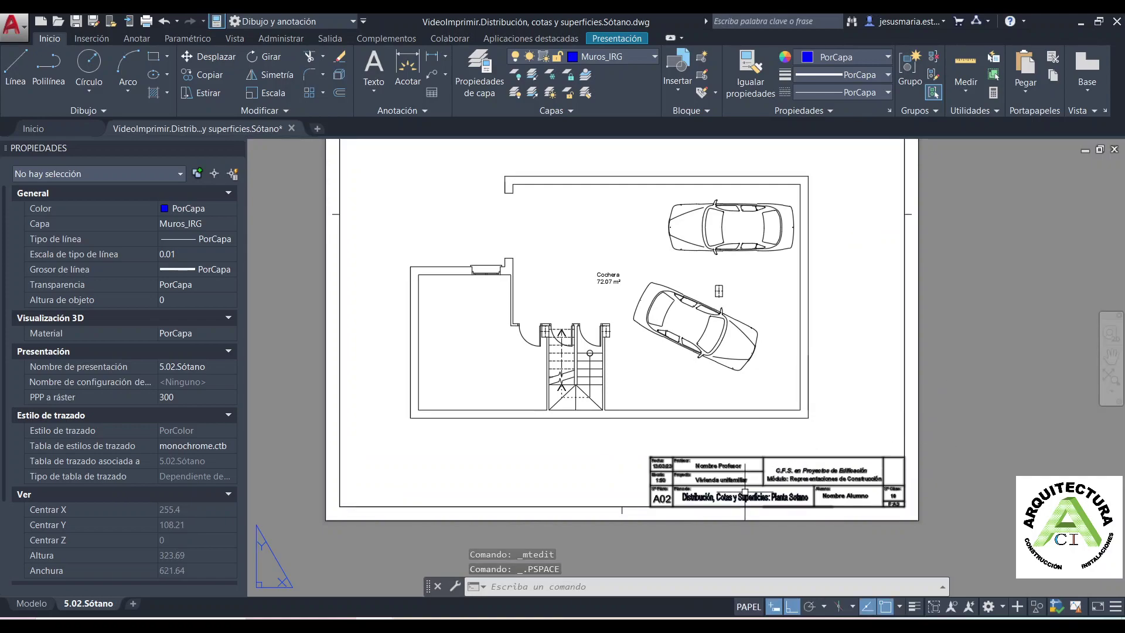
double_click(745, 494)
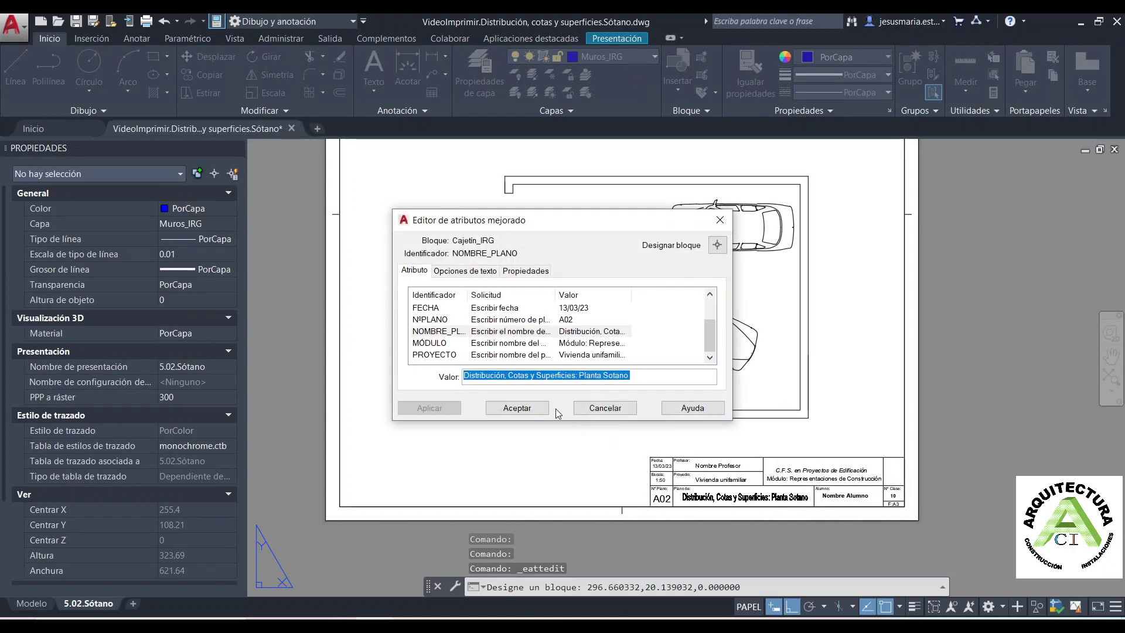
click(466, 270)
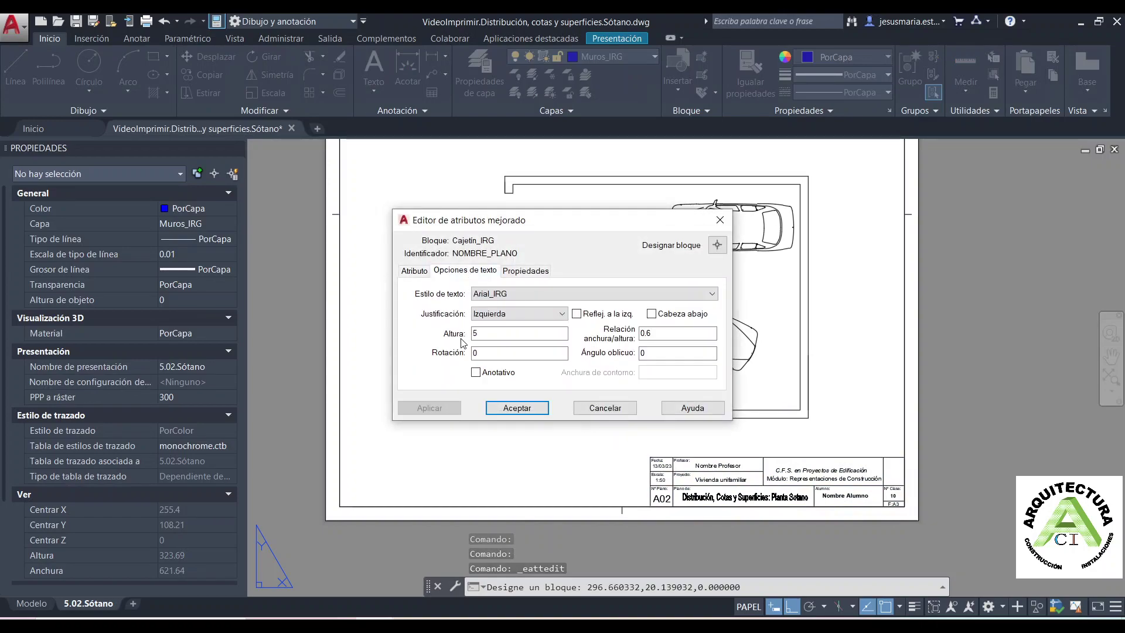
click(591, 410)
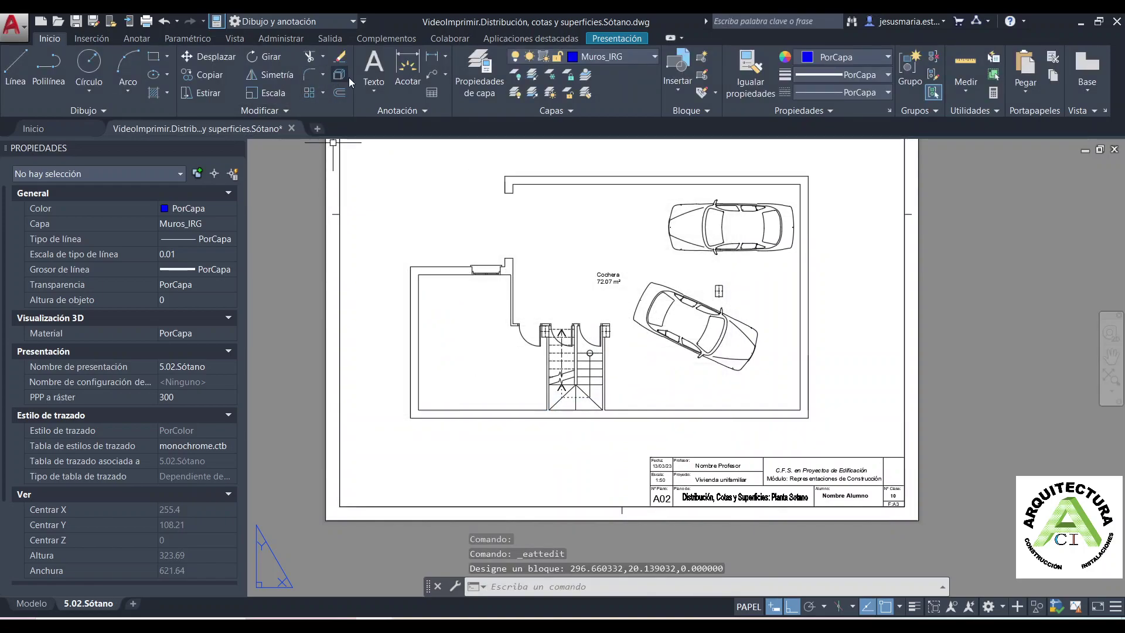
click(371, 89)
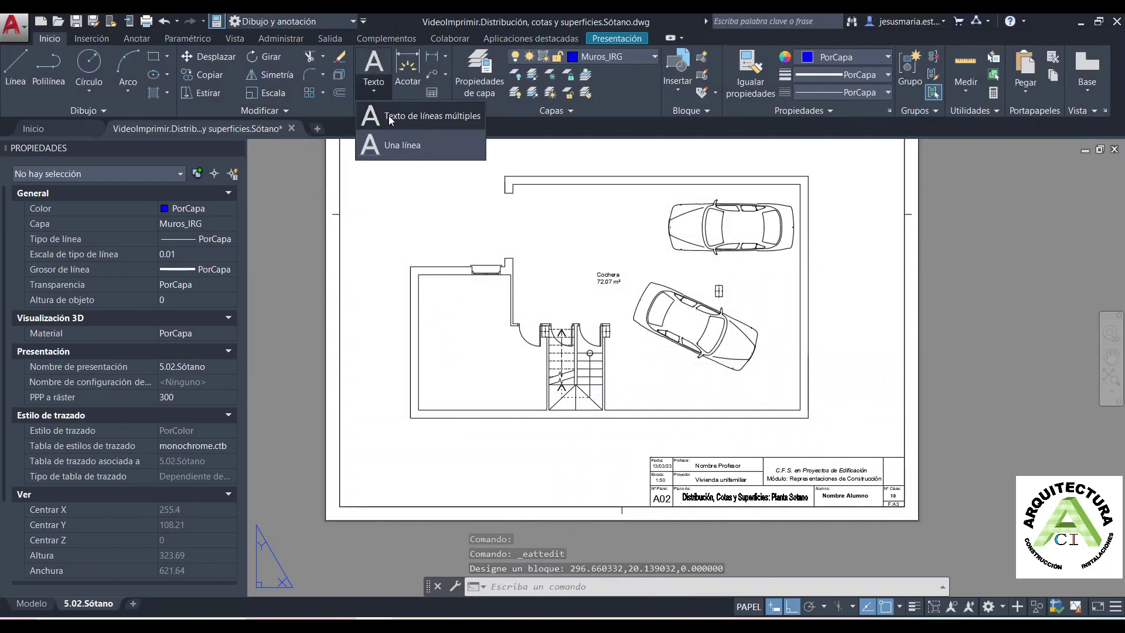
click(389, 141)
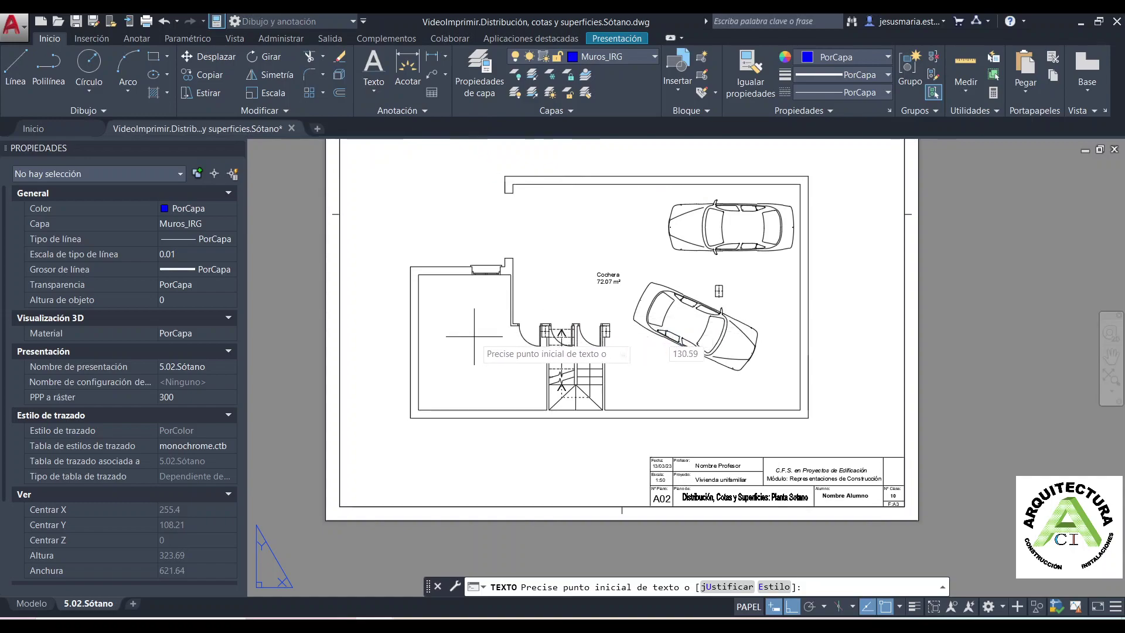
click(471, 337)
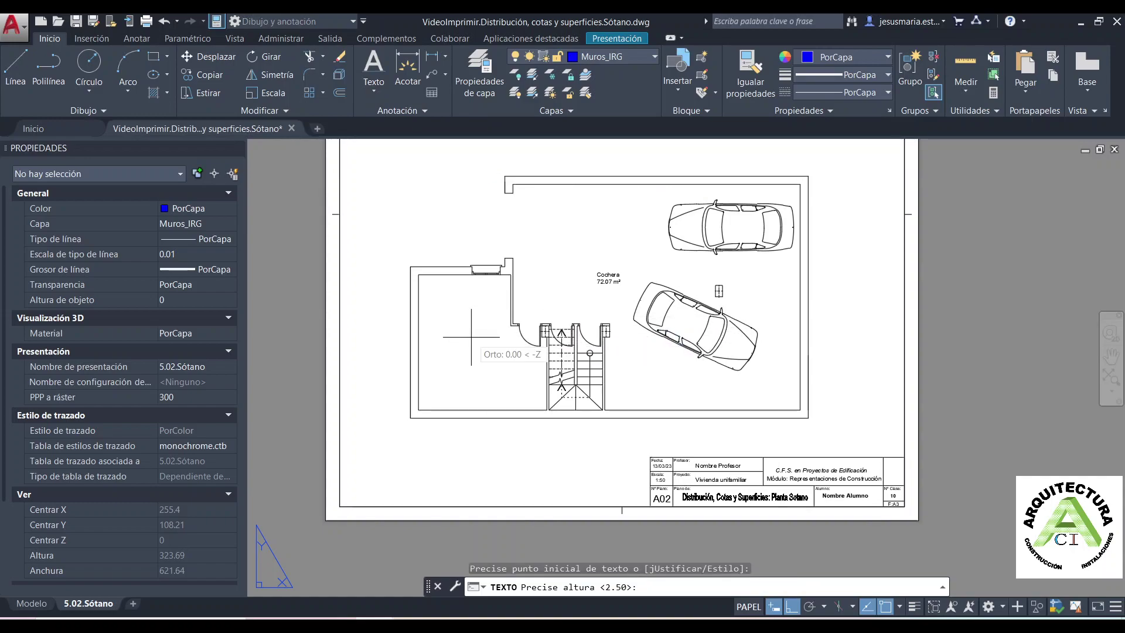
key(Return)
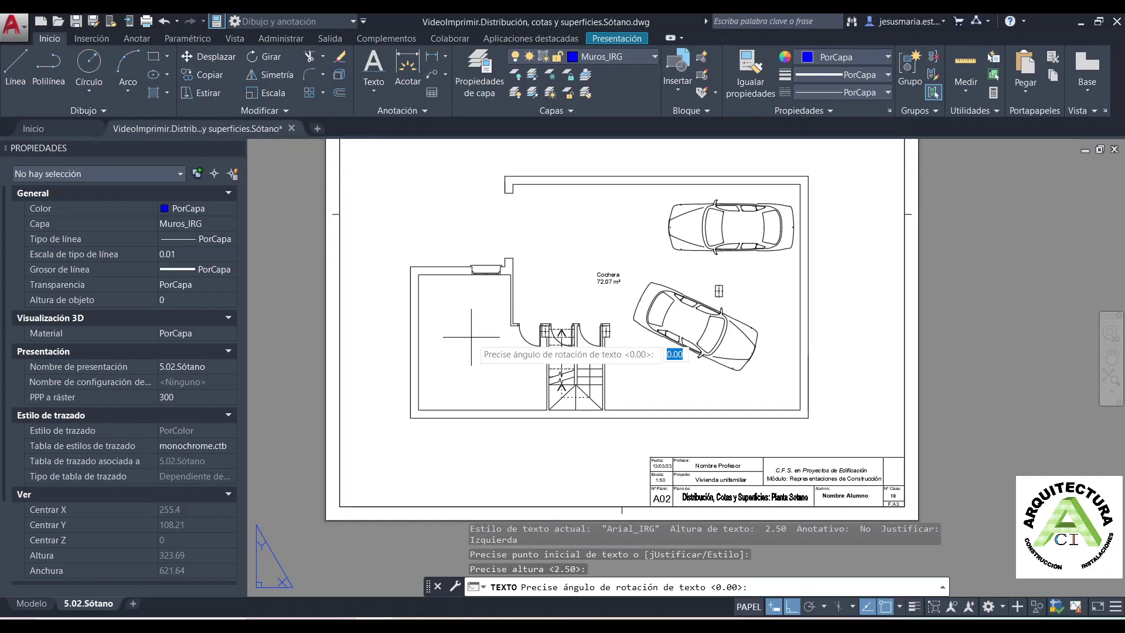
key(Return)
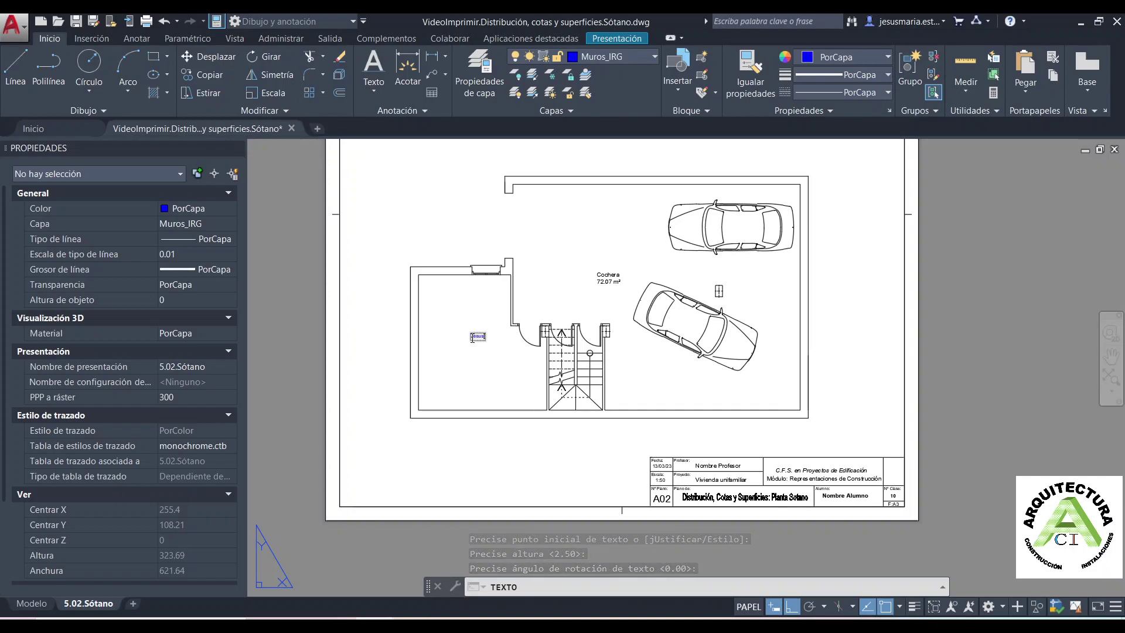
key(BackSpace)
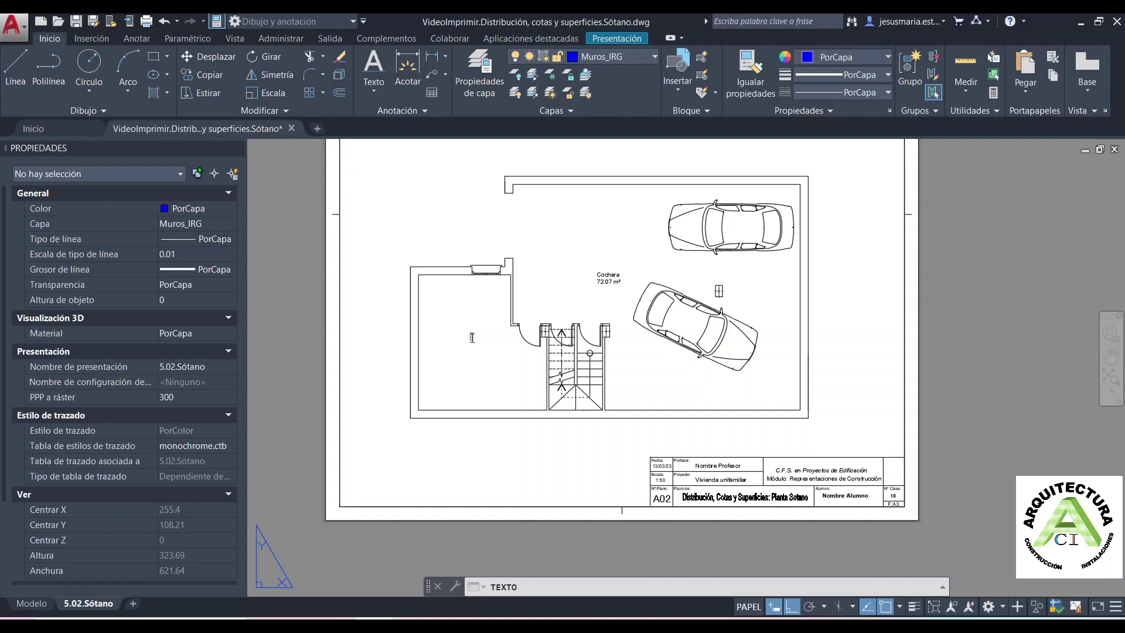
key(Escape)
click(472, 338)
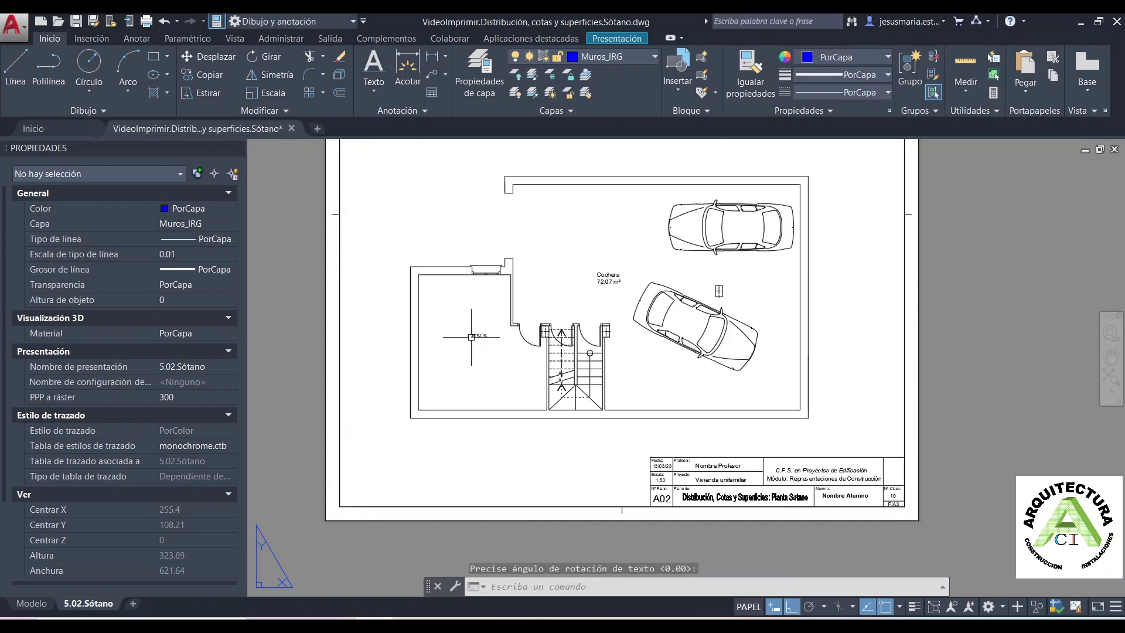
key(Return)
click(472, 337)
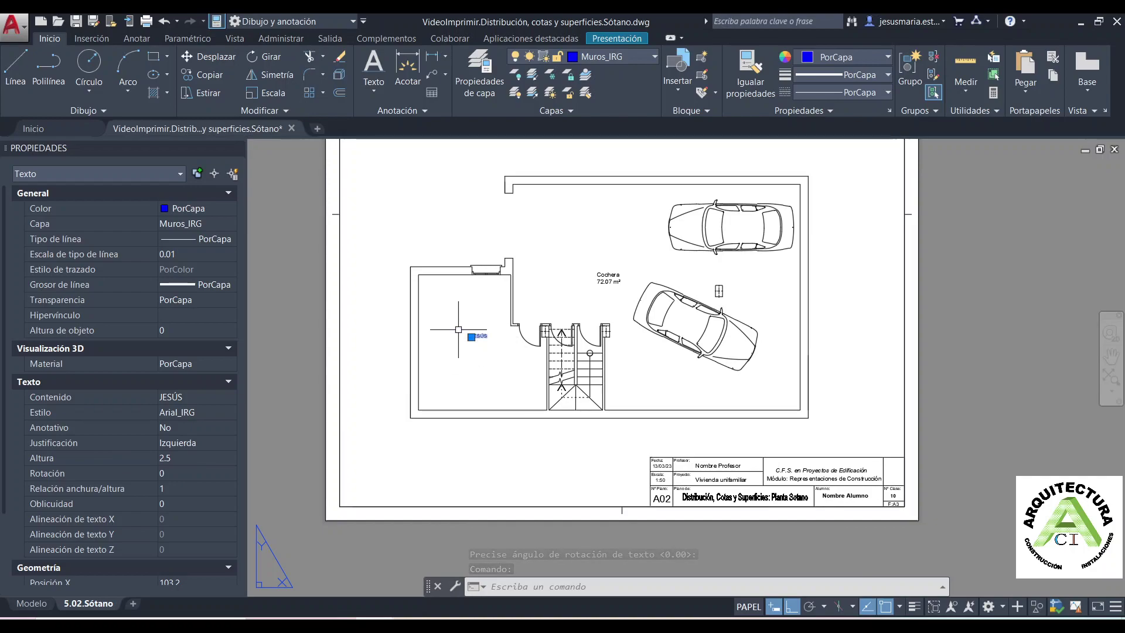
scroll(478, 337, up, 5)
scroll(480, 343, down, 5)
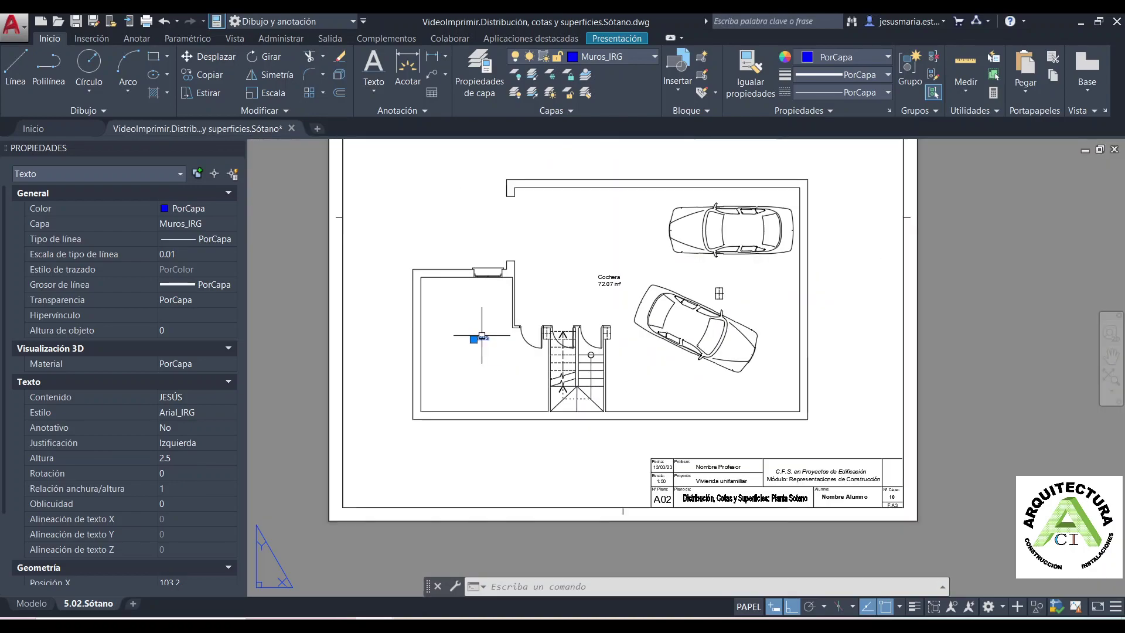
click(483, 339)
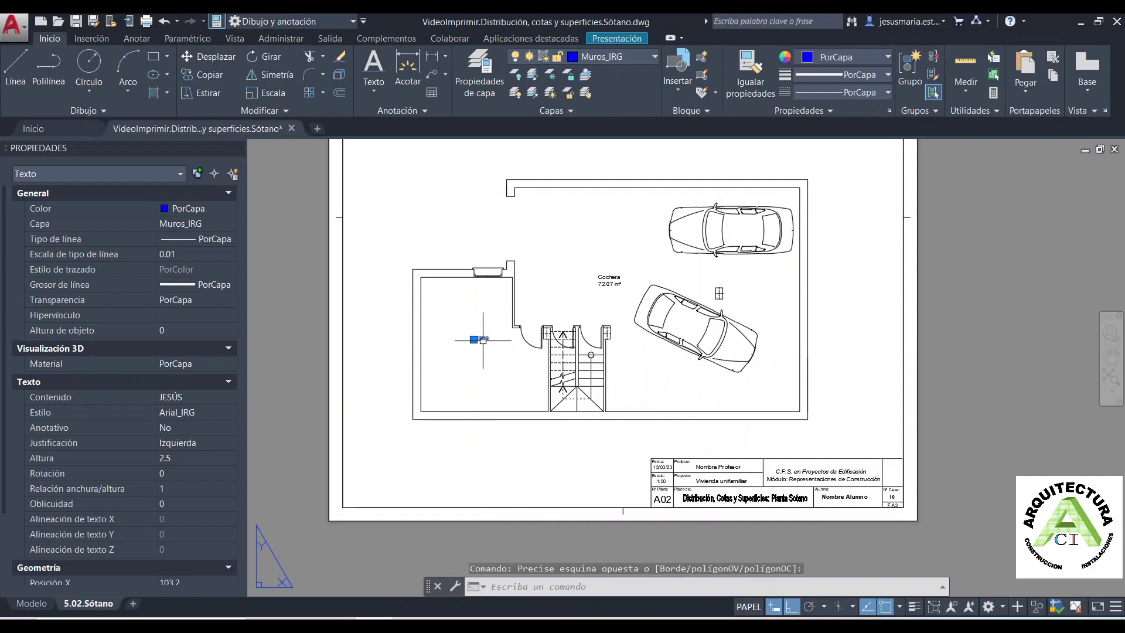
key(Delete)
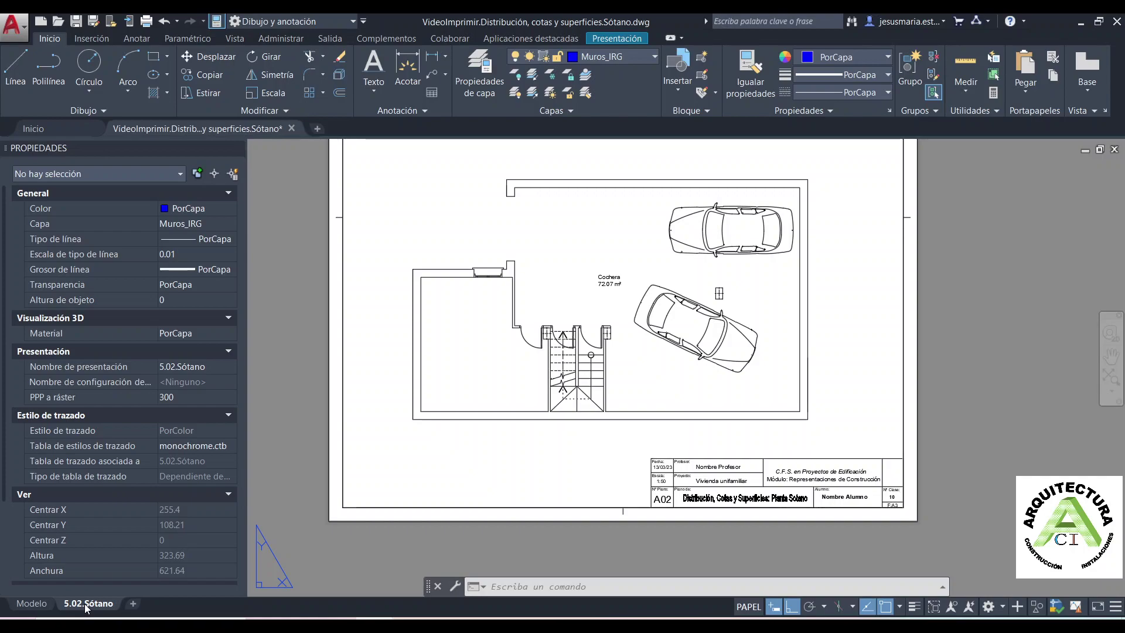
mouse_move(31, 603)
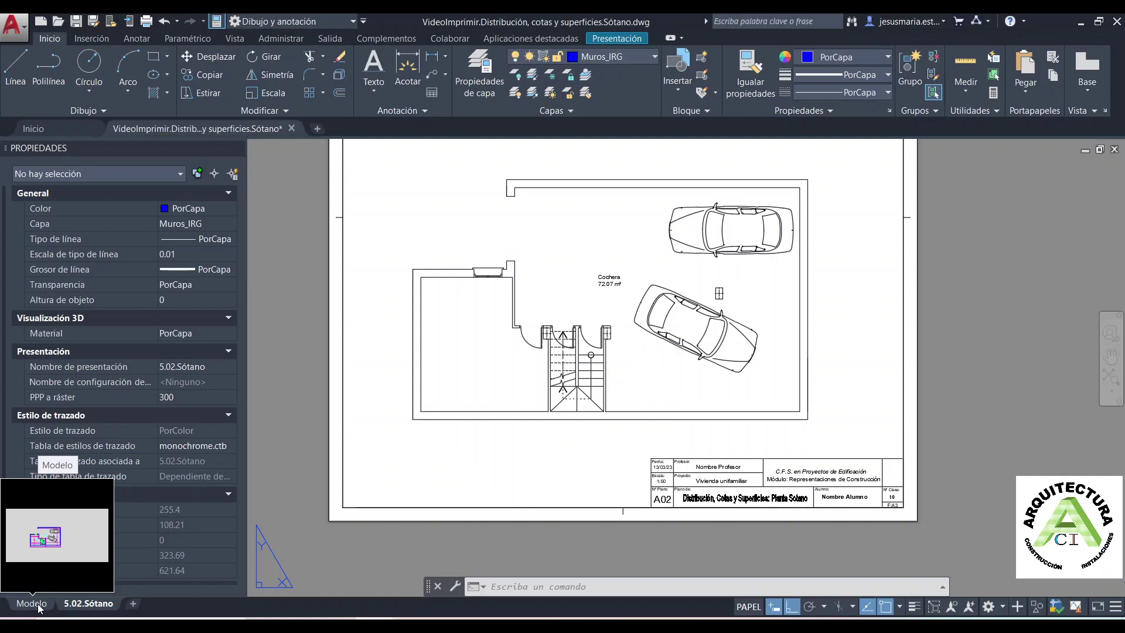
Duplicate the 5.02.Sótano layout with Crear copia ticked, producing 5.02.Sótano (2)
right_click(87, 603)
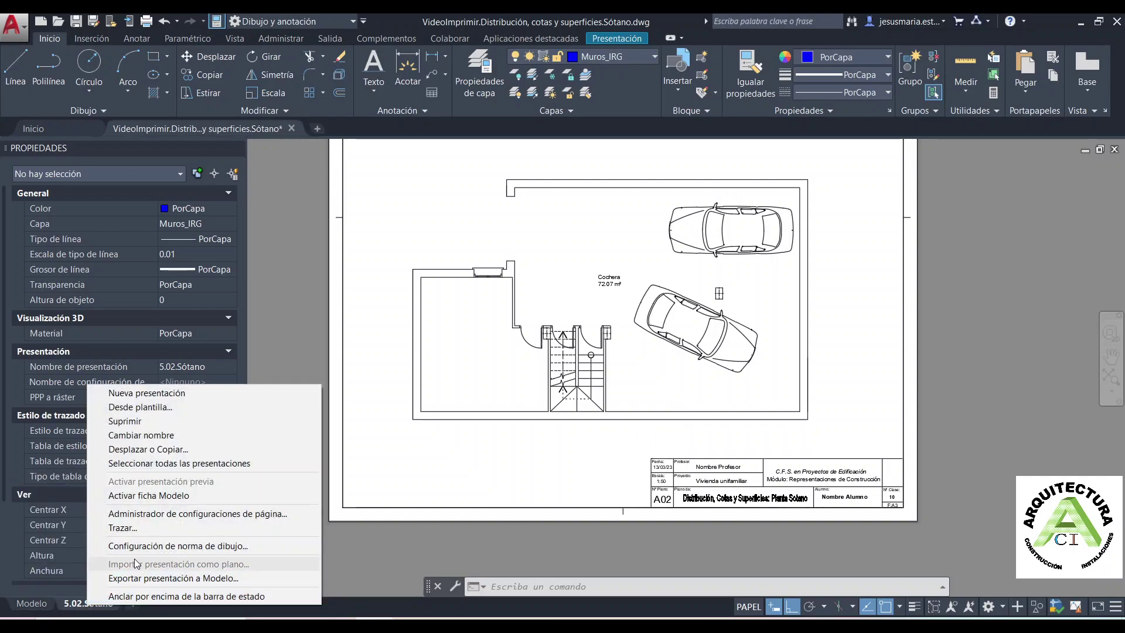
click(151, 449)
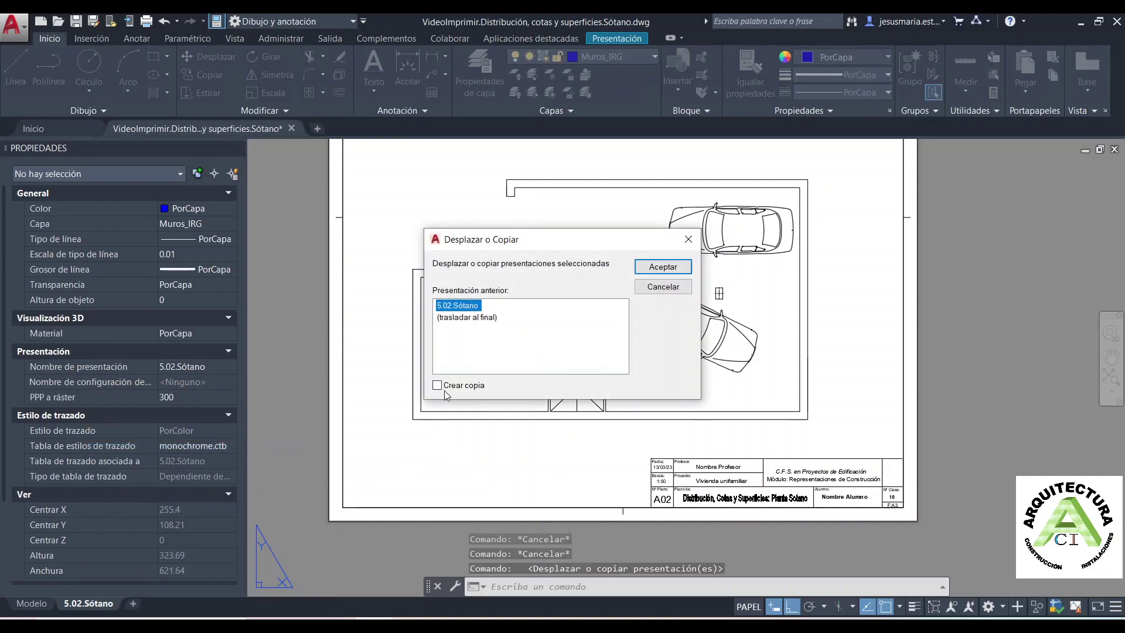
click(442, 384)
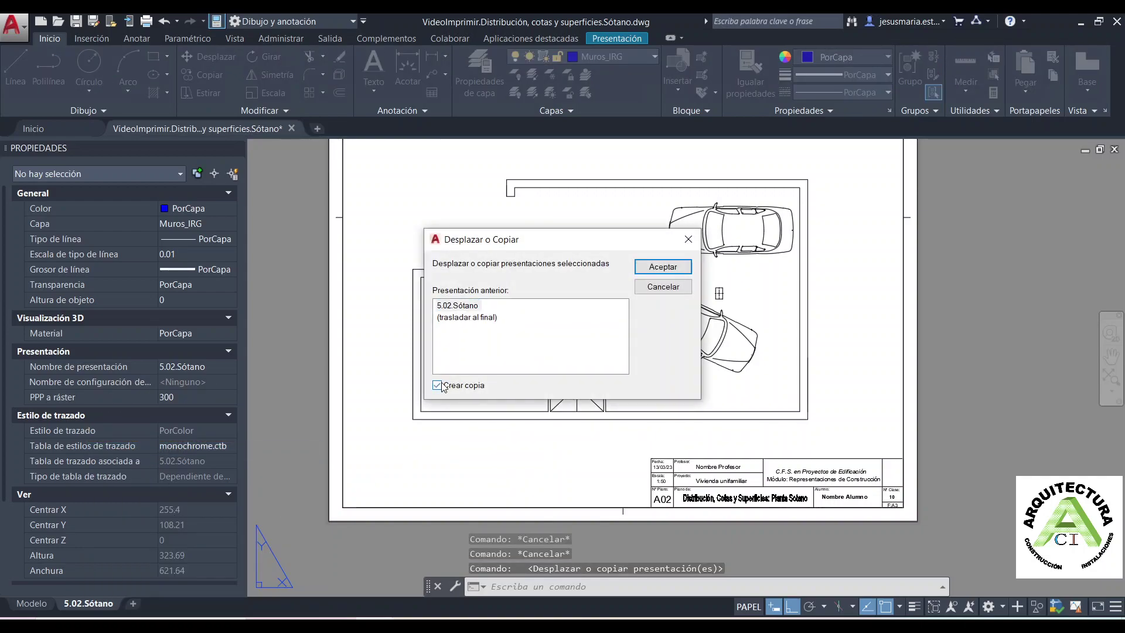
click(662, 266)
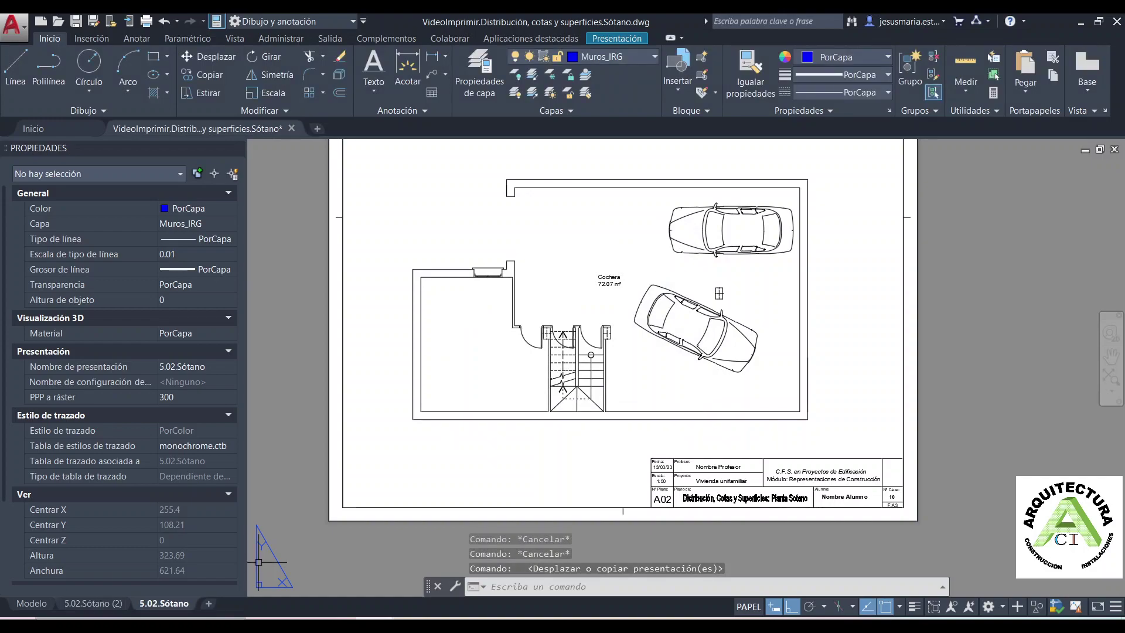
Set the model space annotation scale to 1:50
click(112, 604)
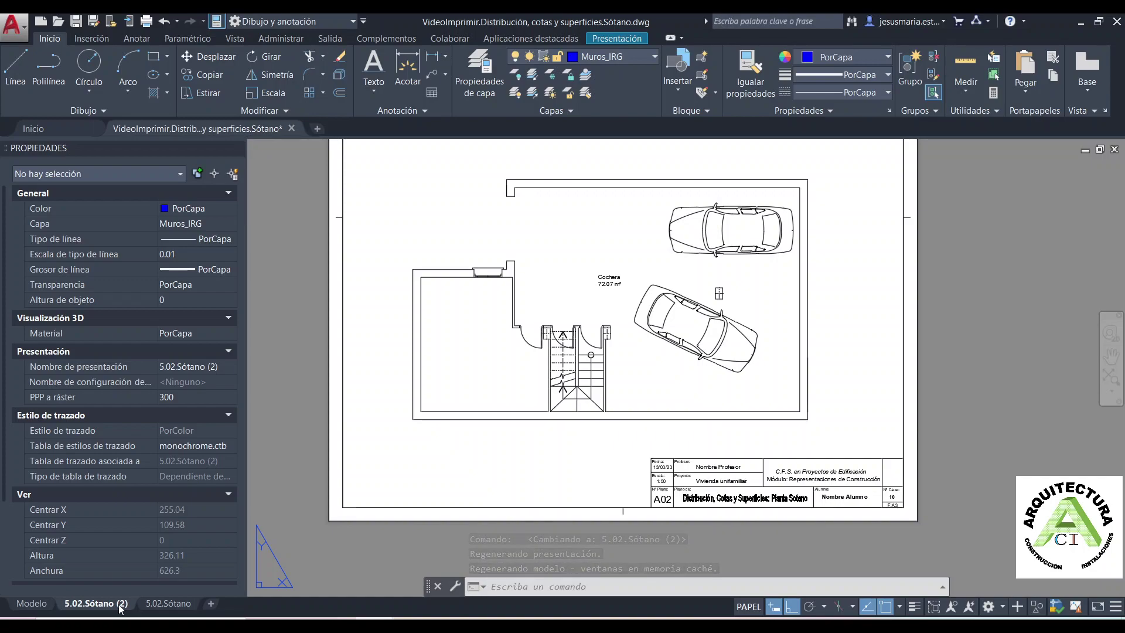
click(31, 603)
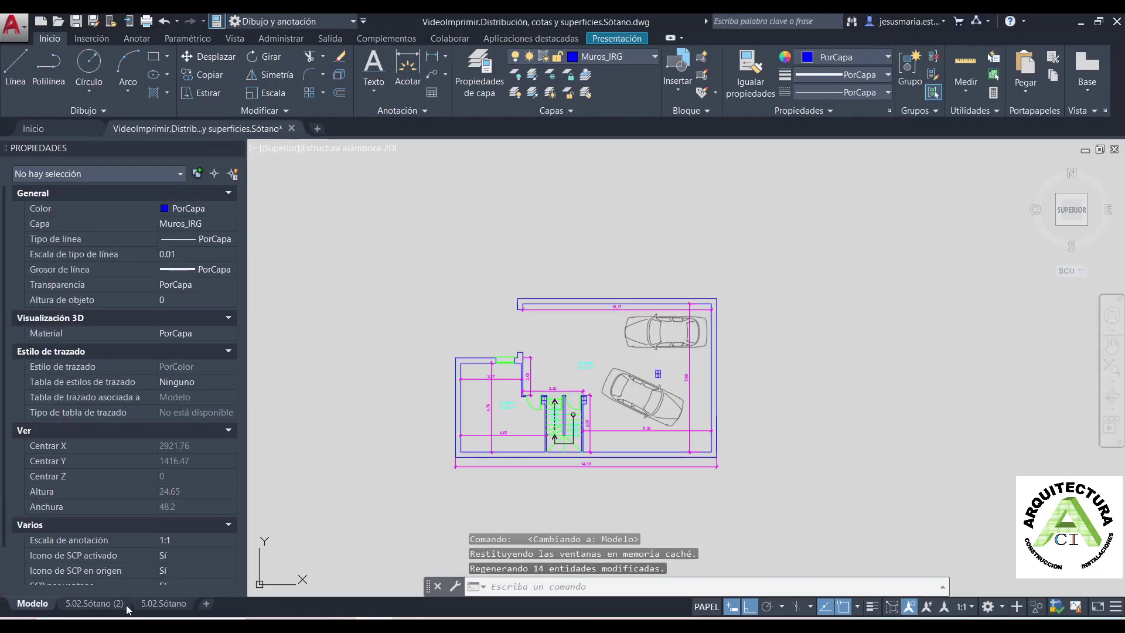
click(964, 608)
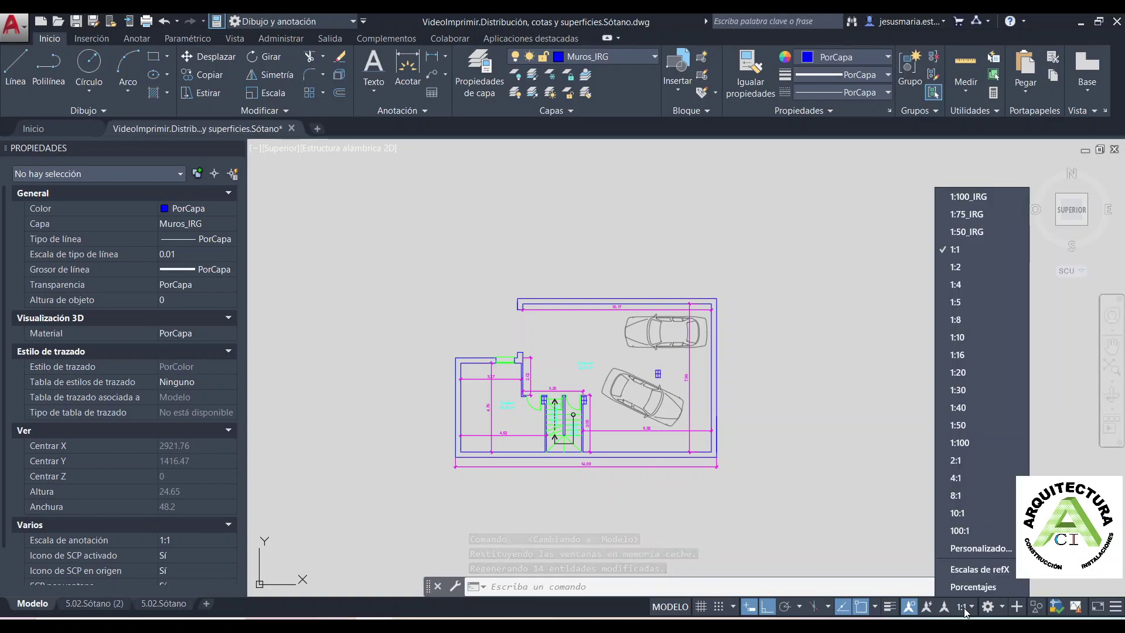
click(973, 425)
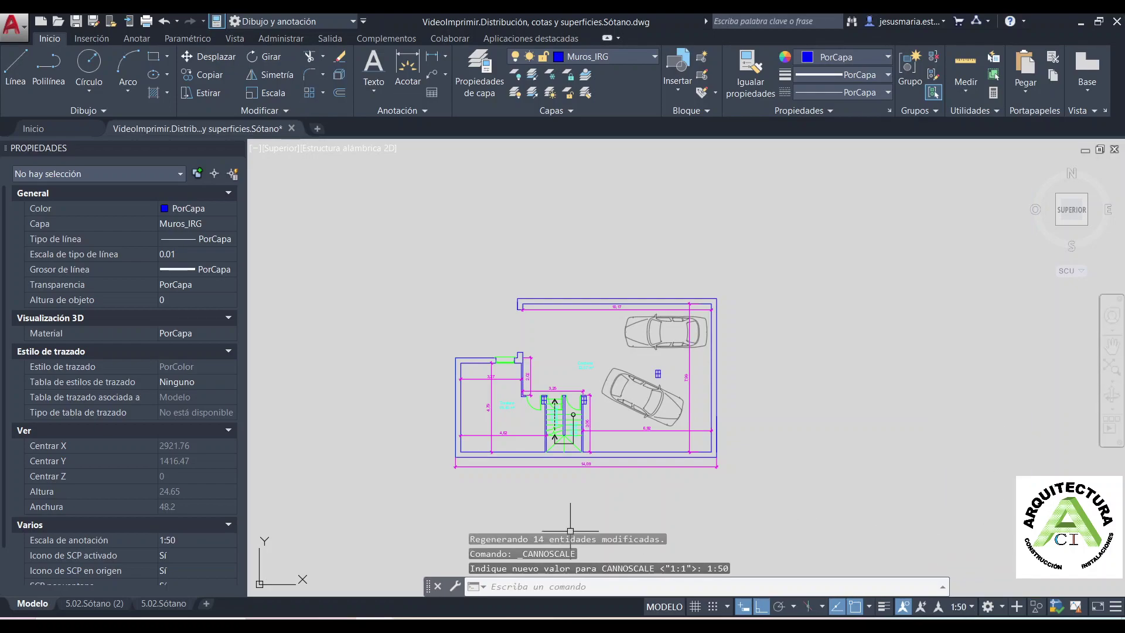
Rename the 5.02.Sótano (2) layout to 'SEGUNDO MÉTODO'
click(94, 605)
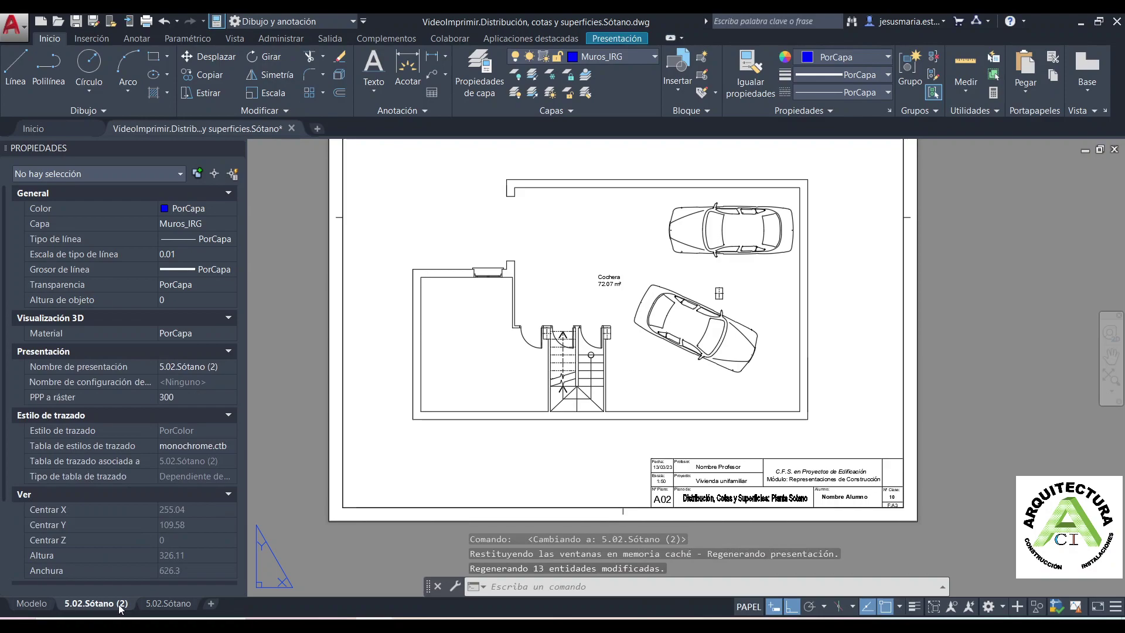
double_click(119, 608)
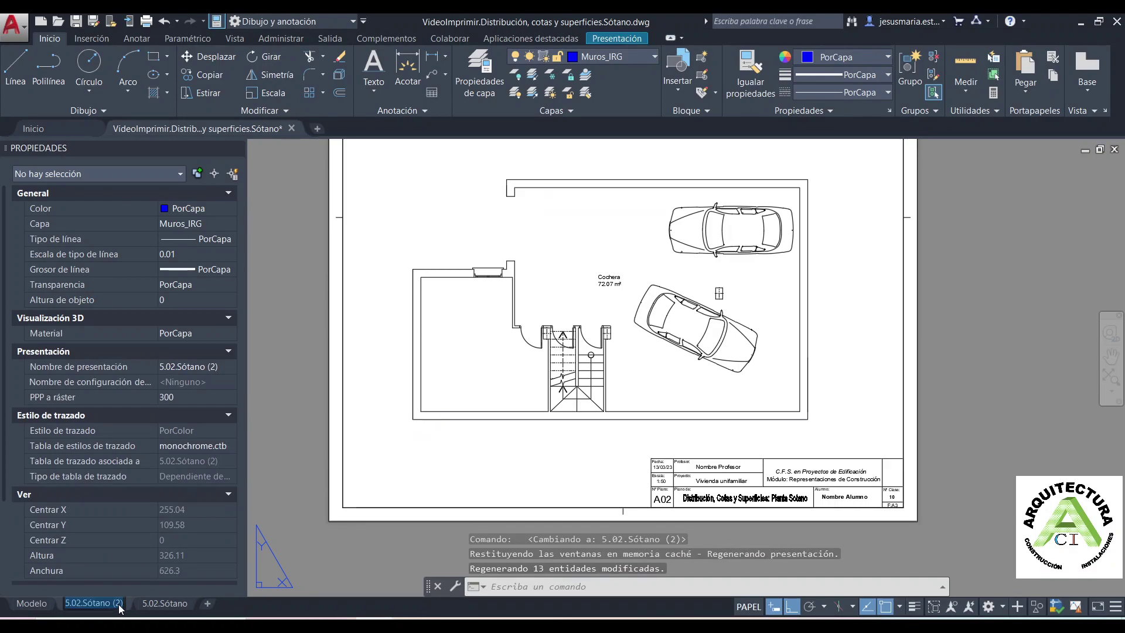
text(SEGUN)
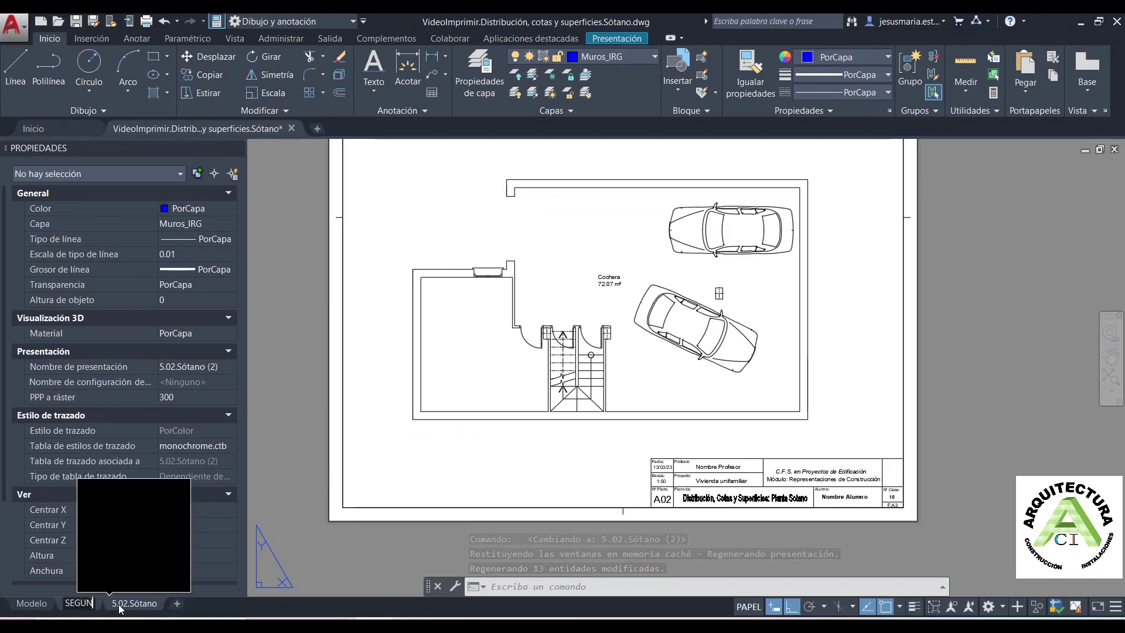
text(DO MÉTODO)
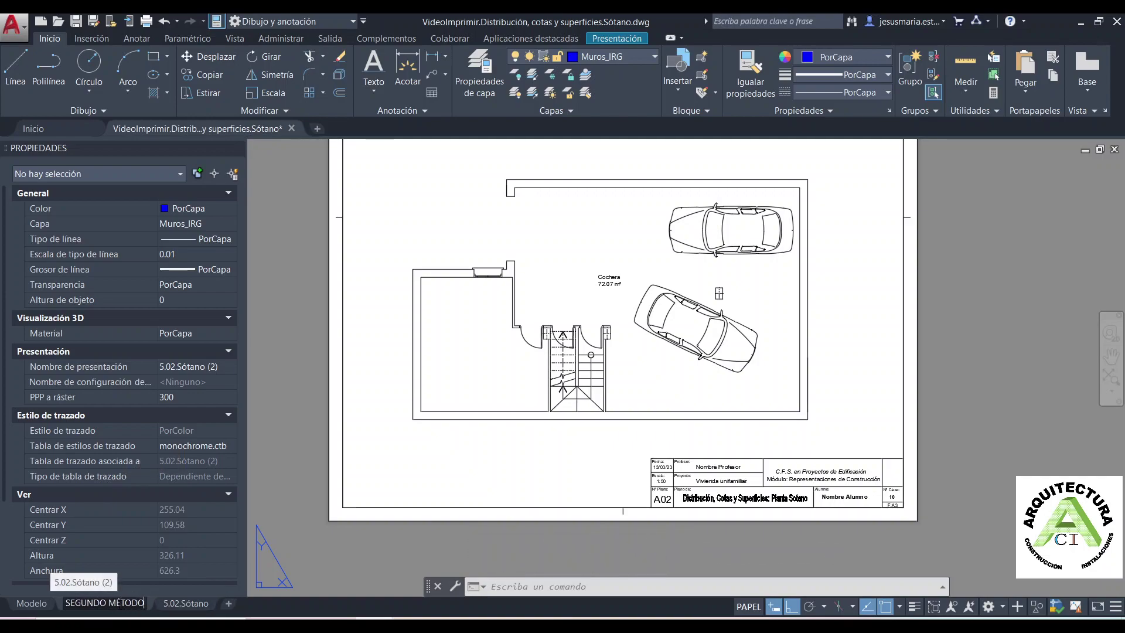
key(Return)
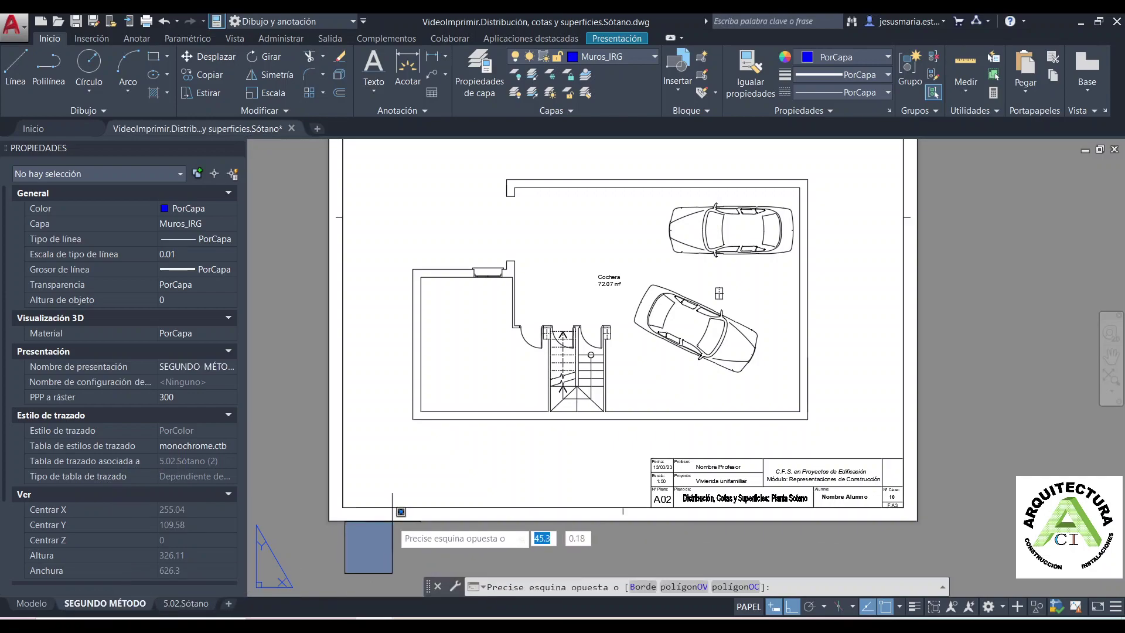
click(426, 510)
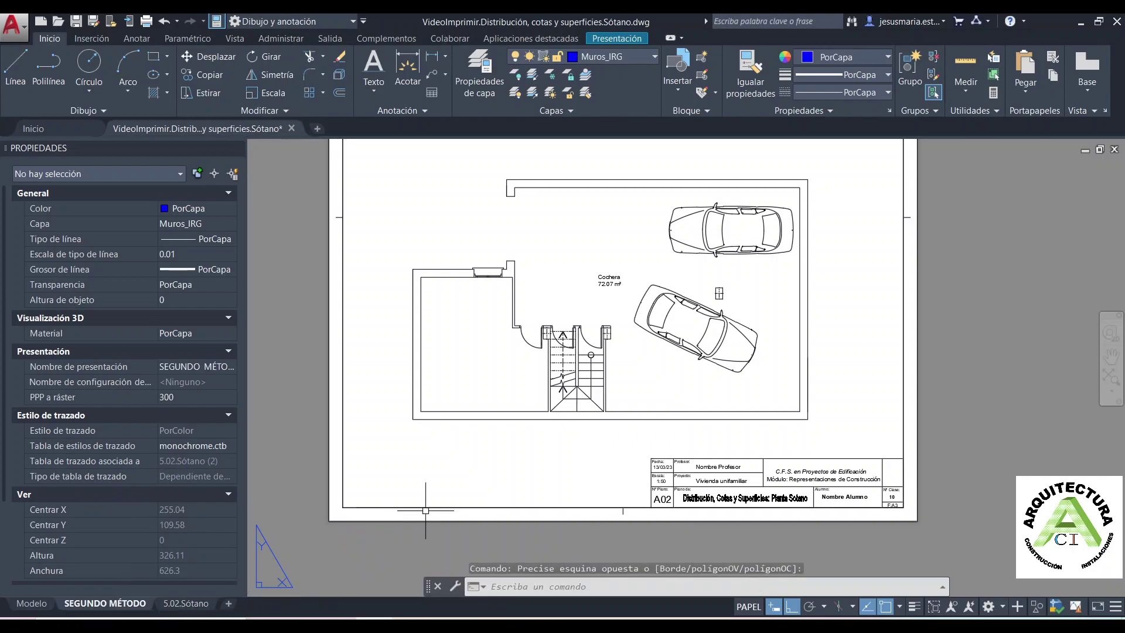
Change the SEGUNDO MÉTODO page setup plot scale to 1000 mm = 1 unit and accept it
right_click(125, 608)
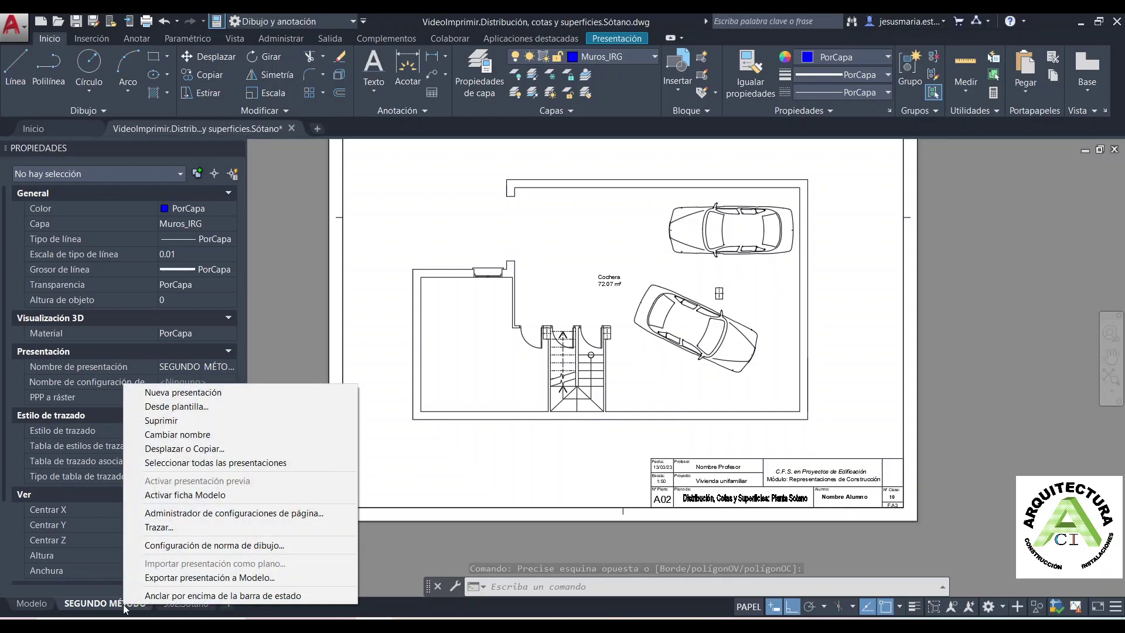
click(188, 513)
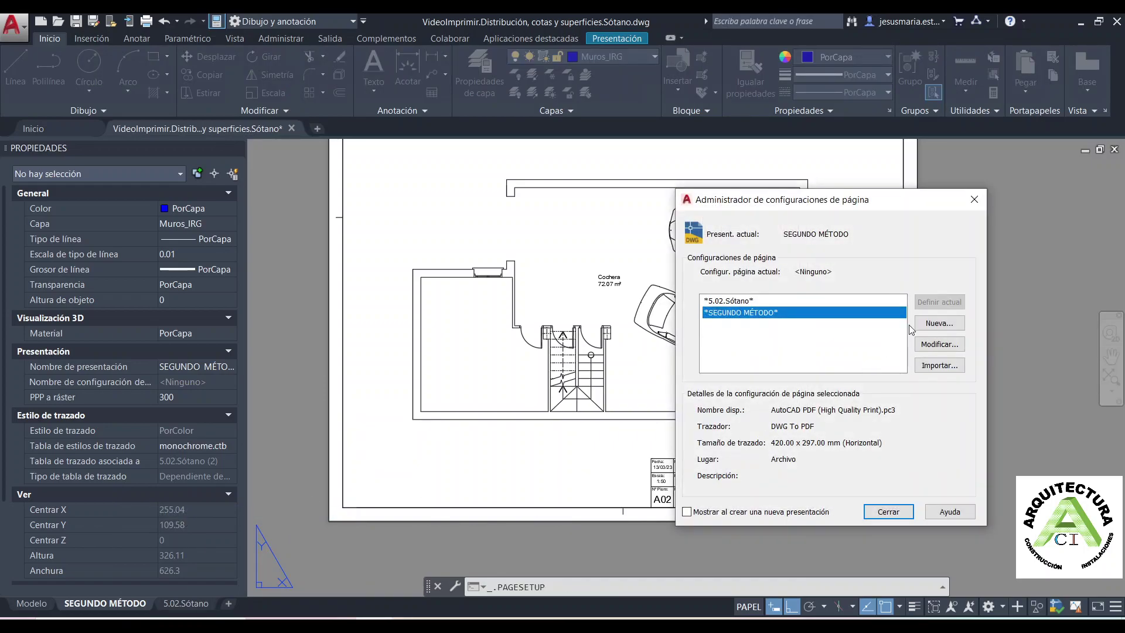
click(934, 346)
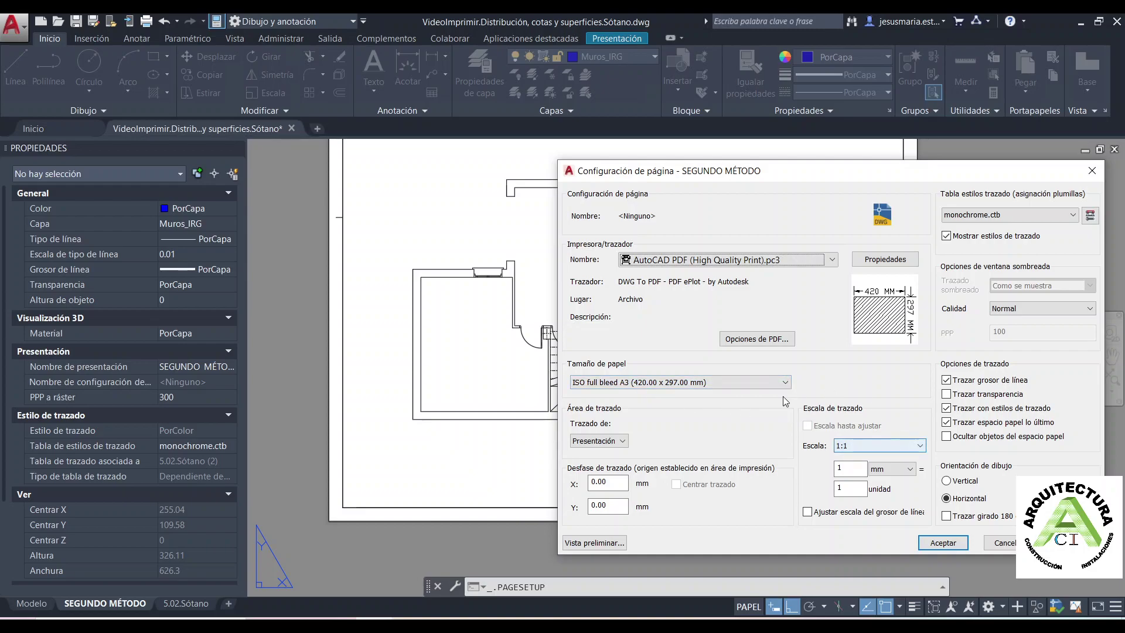
click(850, 467)
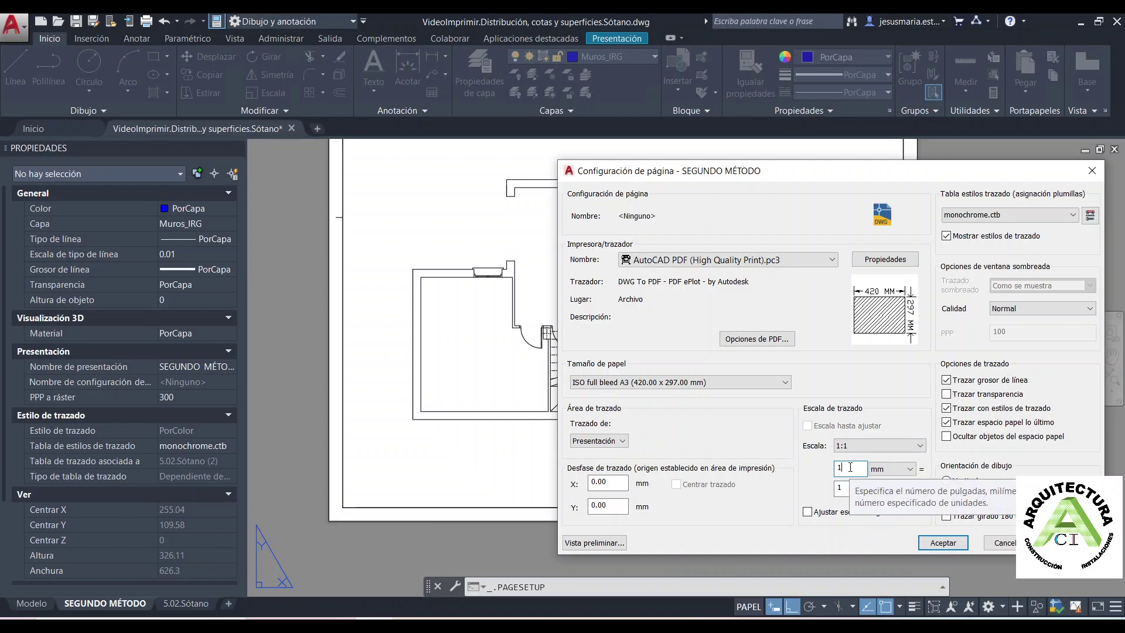
text(000)
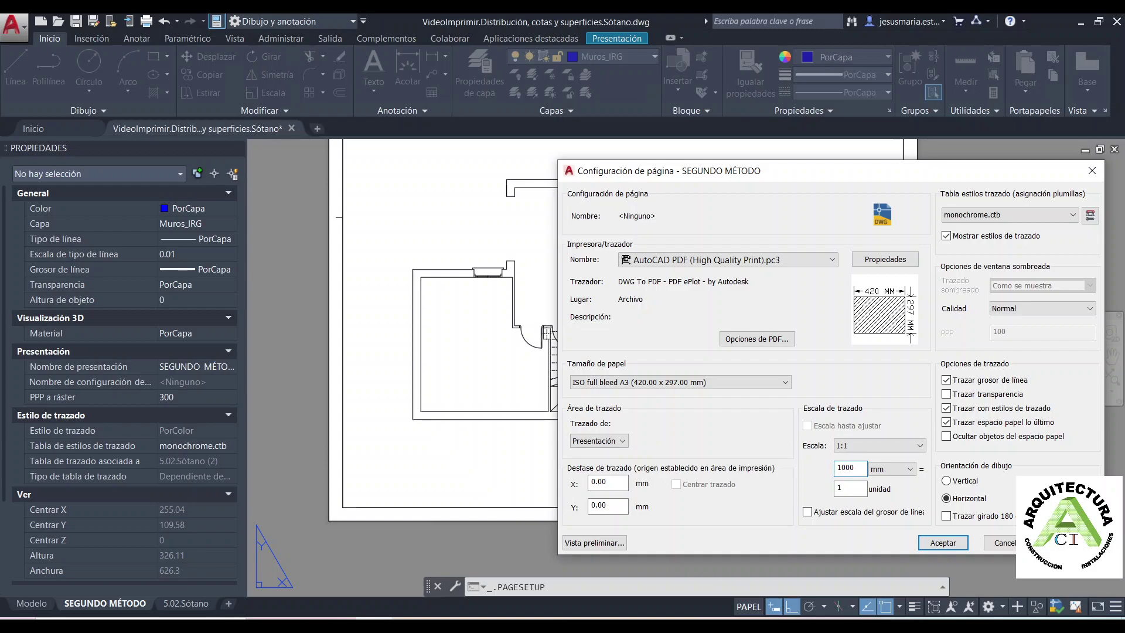
click(850, 490)
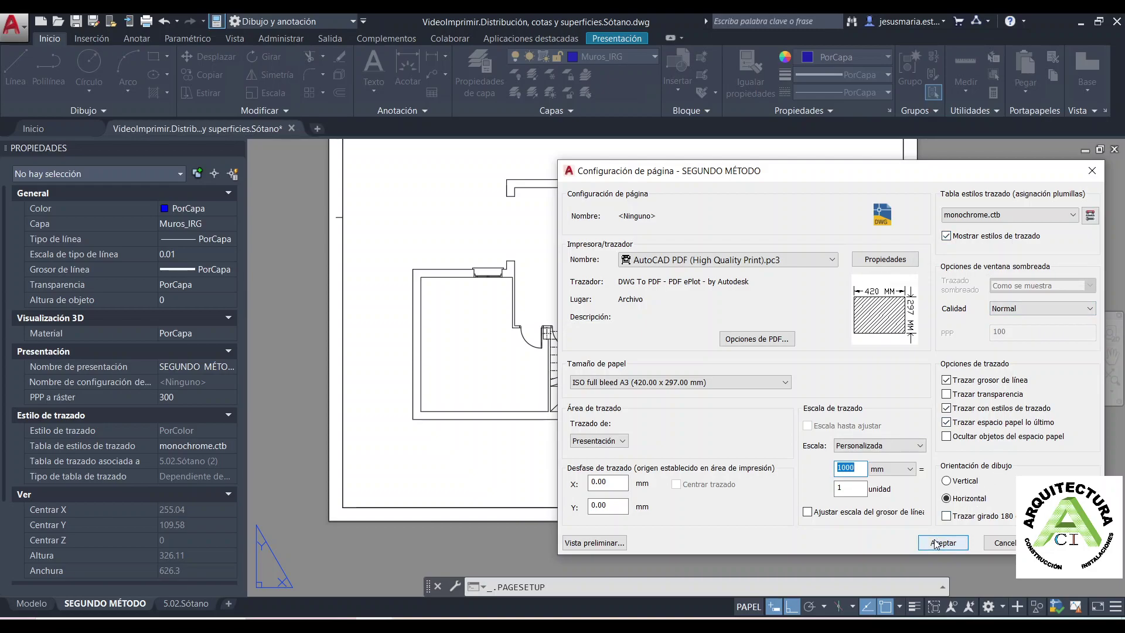
click(941, 541)
Close the page setup manager, then zoom and pan until the whole SEGUNDO MÉTODO sheet shows
click(882, 518)
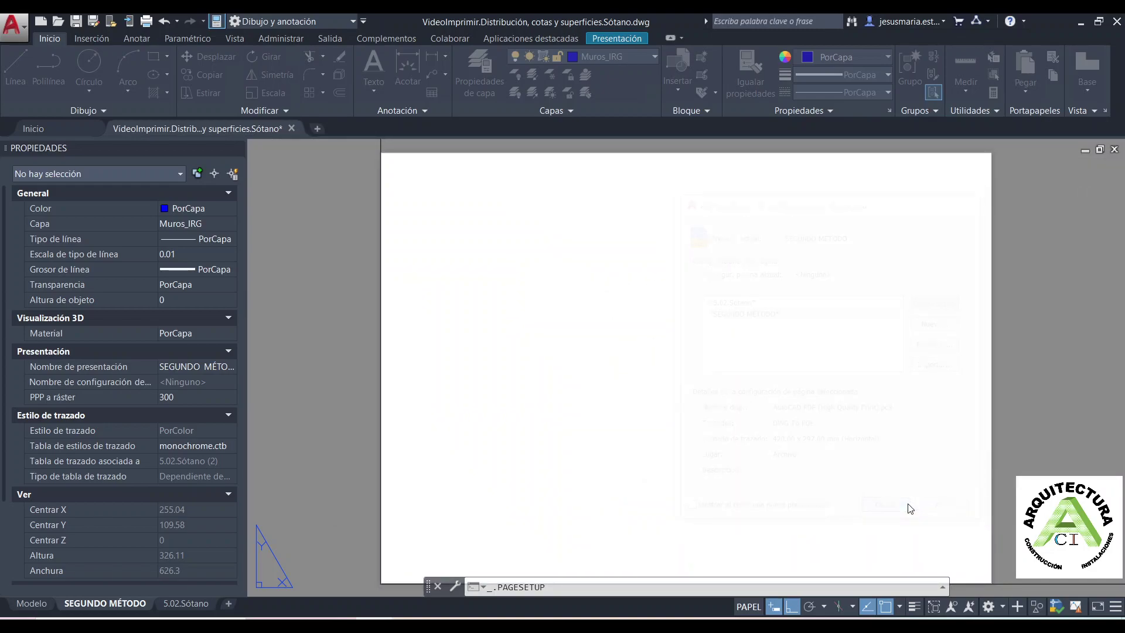
scroll(756, 481, down, 4)
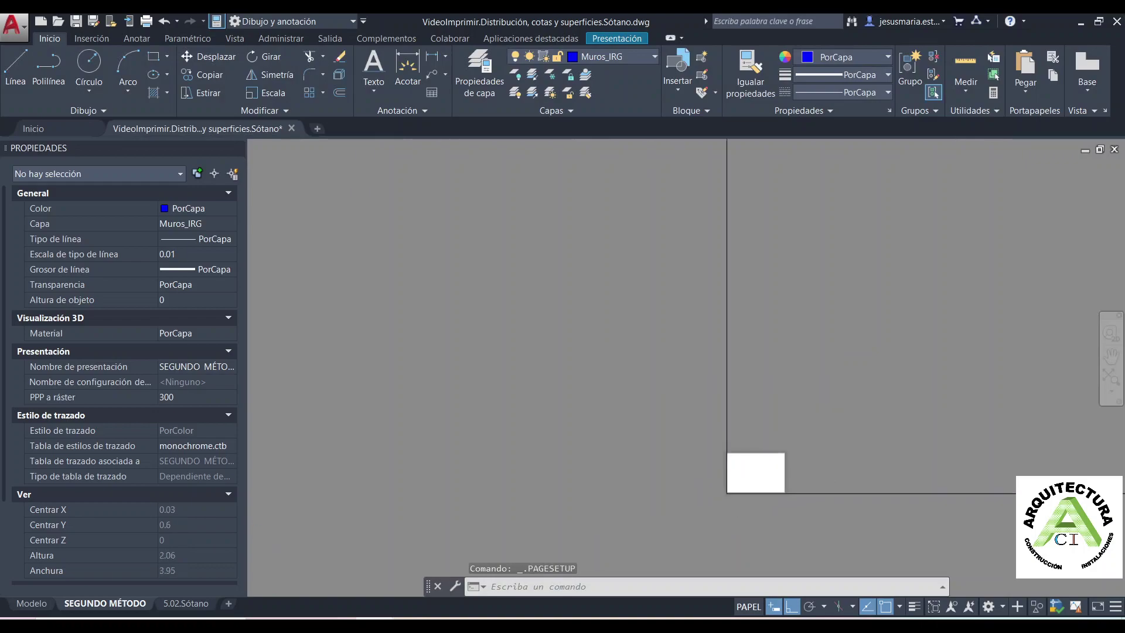
scroll(762, 481, down, 2)
scroll(779, 480, up, 8)
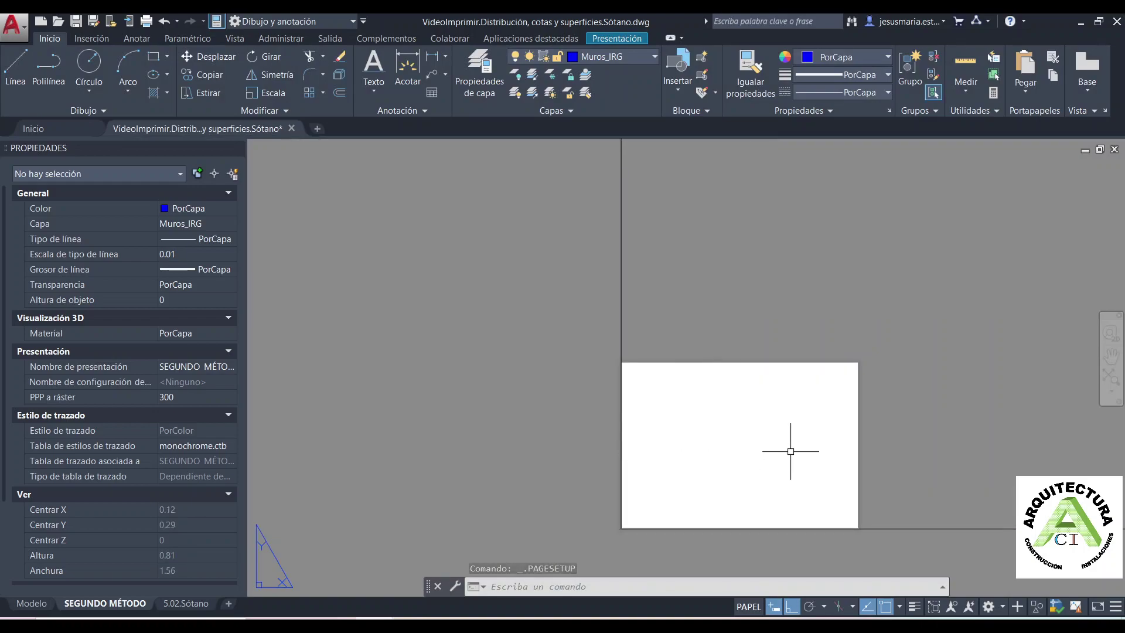
scroll(716, 436, down, 5)
scroll(767, 437, down, 2)
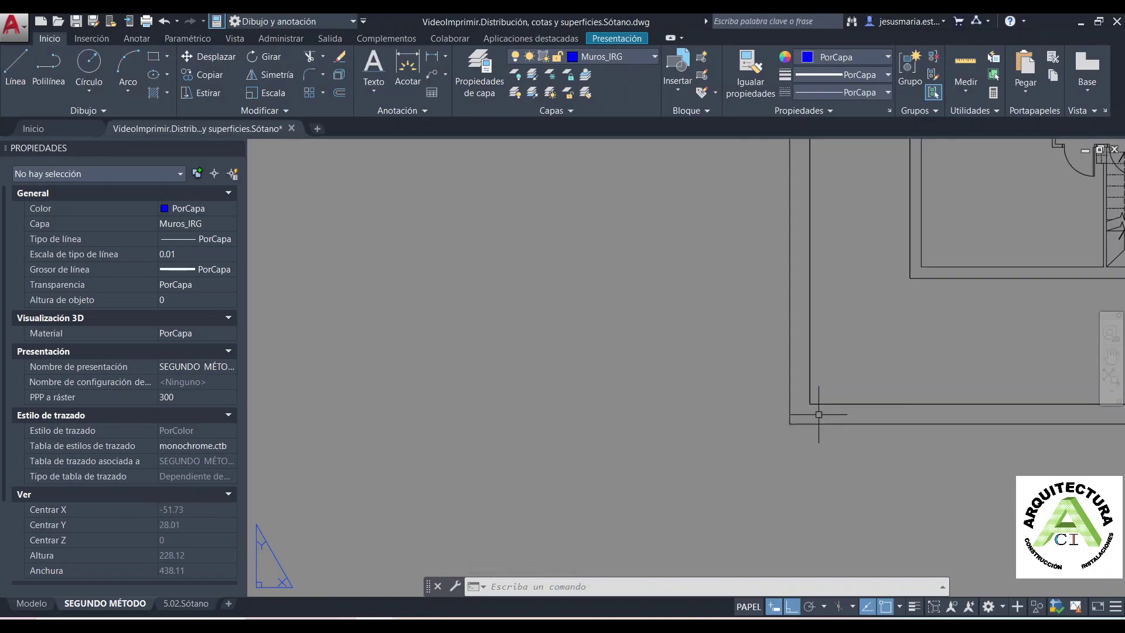
scroll(767, 437, down, 2)
scroll(767, 437, down, 2)
scroll(767, 437, down, 1)
middle_drag(840, 422, 676, 403)
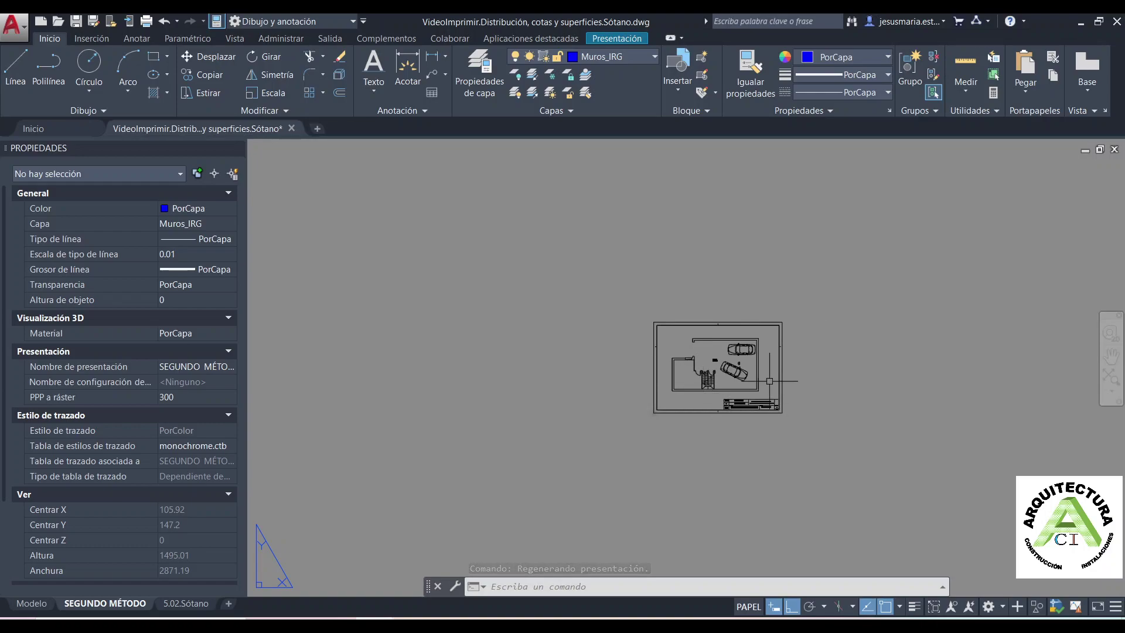
scroll(770, 381, up, 5)
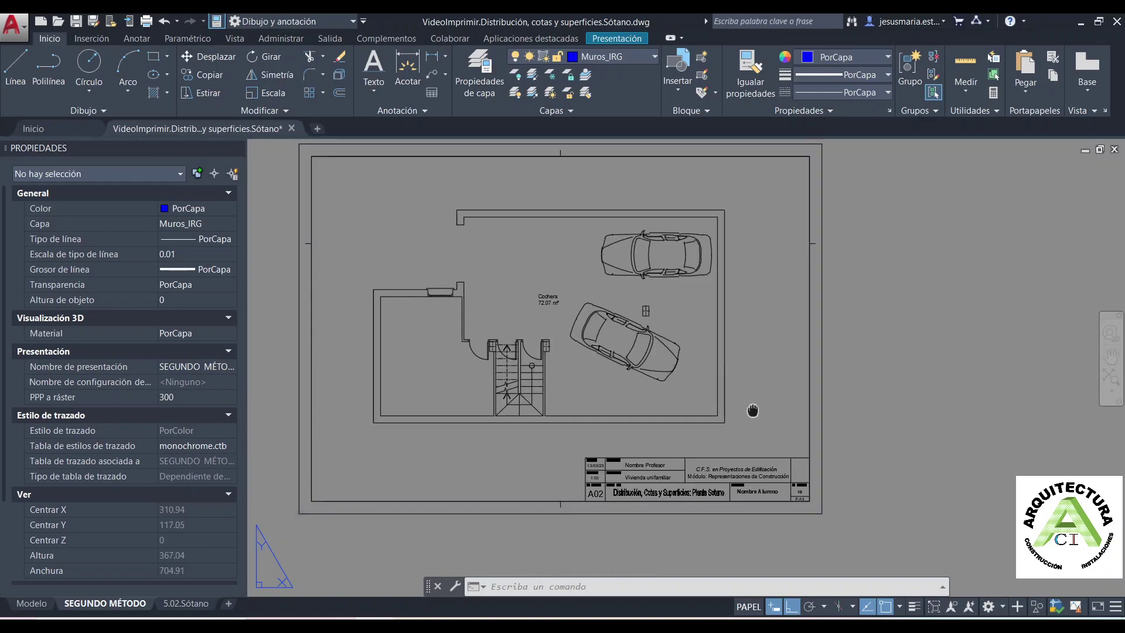
middle_drag(753, 410, 836, 365)
scroll(720, 406, down, 2)
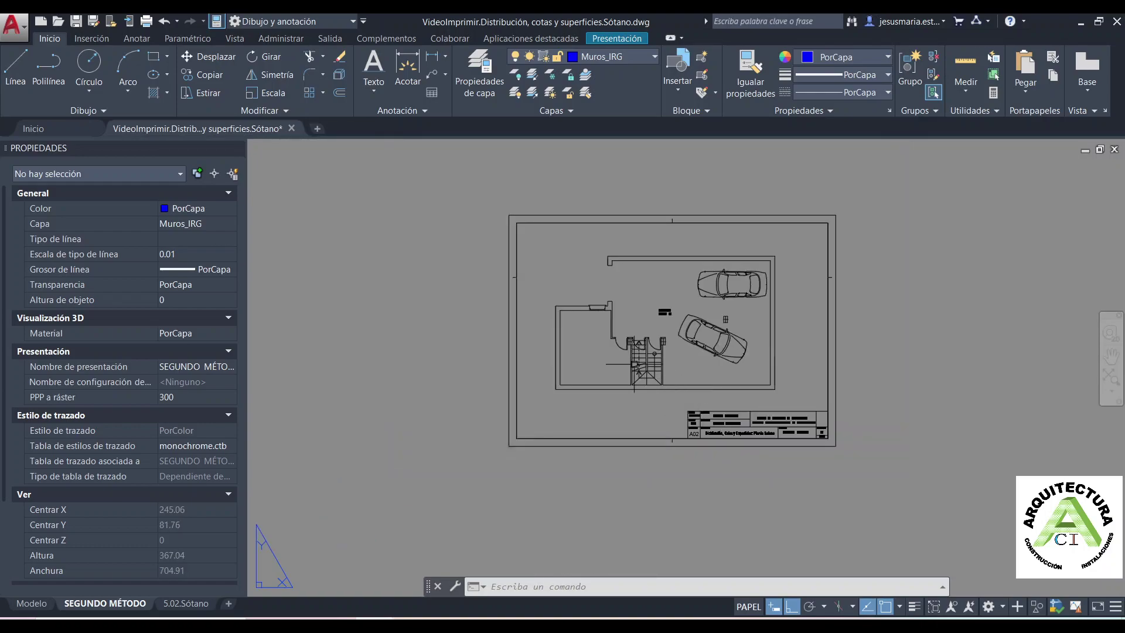
Try a first ESCALA selection of the sheet, then cancel back to paper space
click(255, 94)
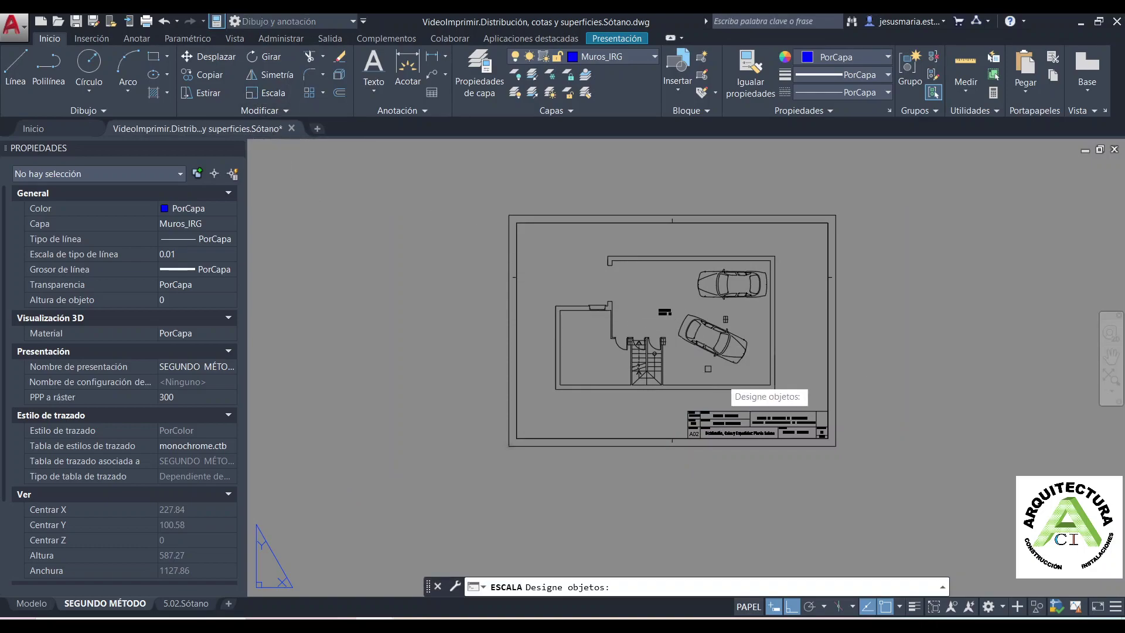
click(903, 484)
click(544, 184)
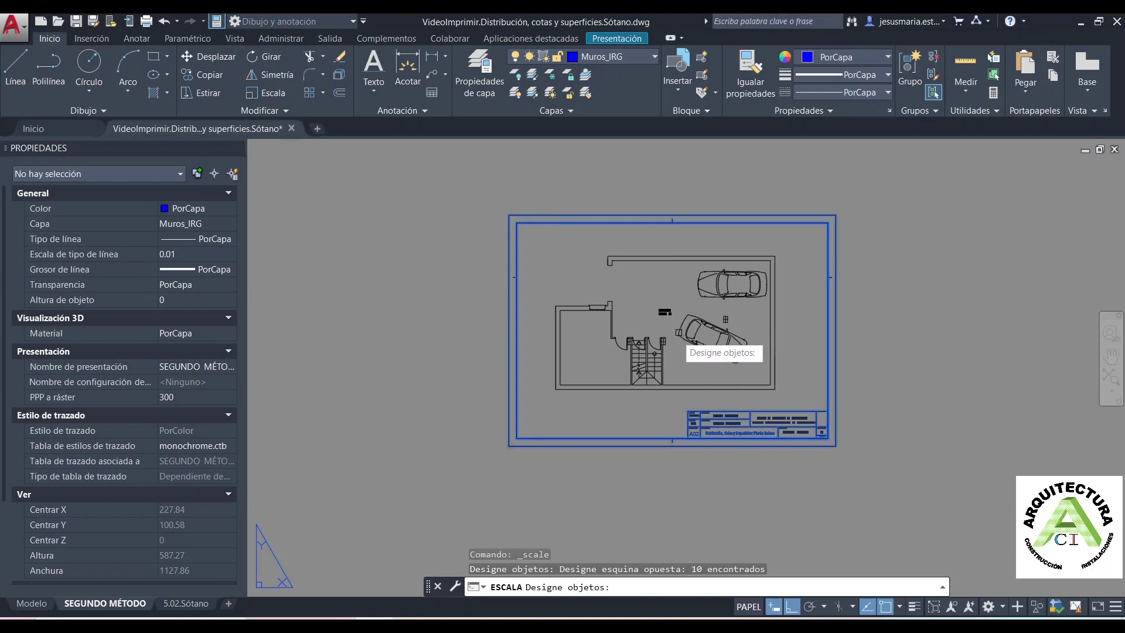
click(694, 340)
click(627, 305)
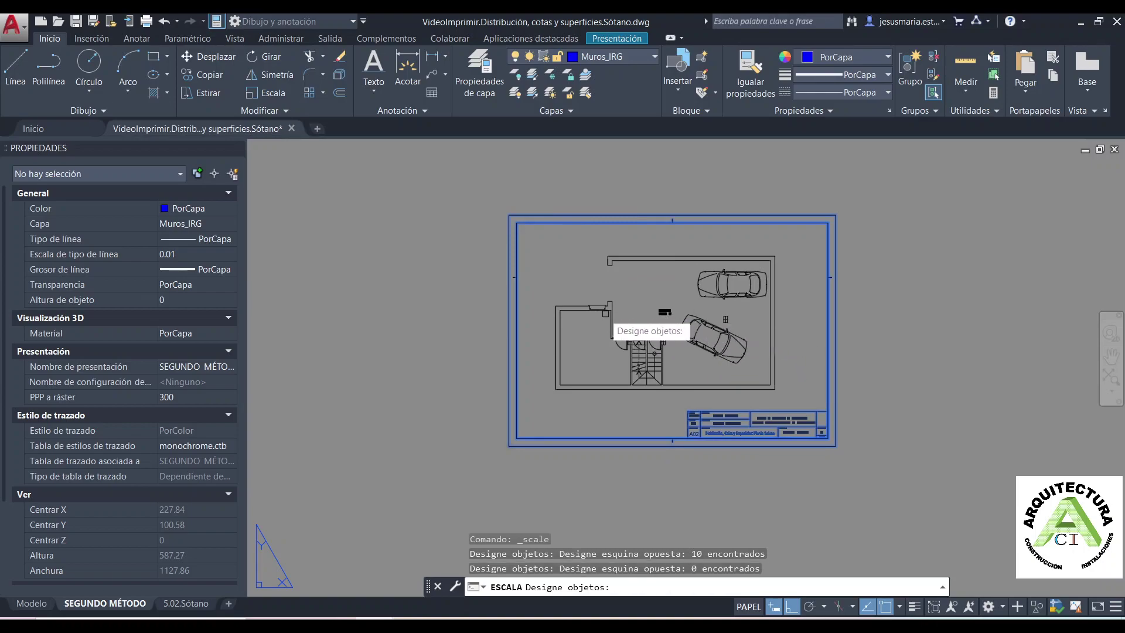
key(Escape)
double_click(622, 291)
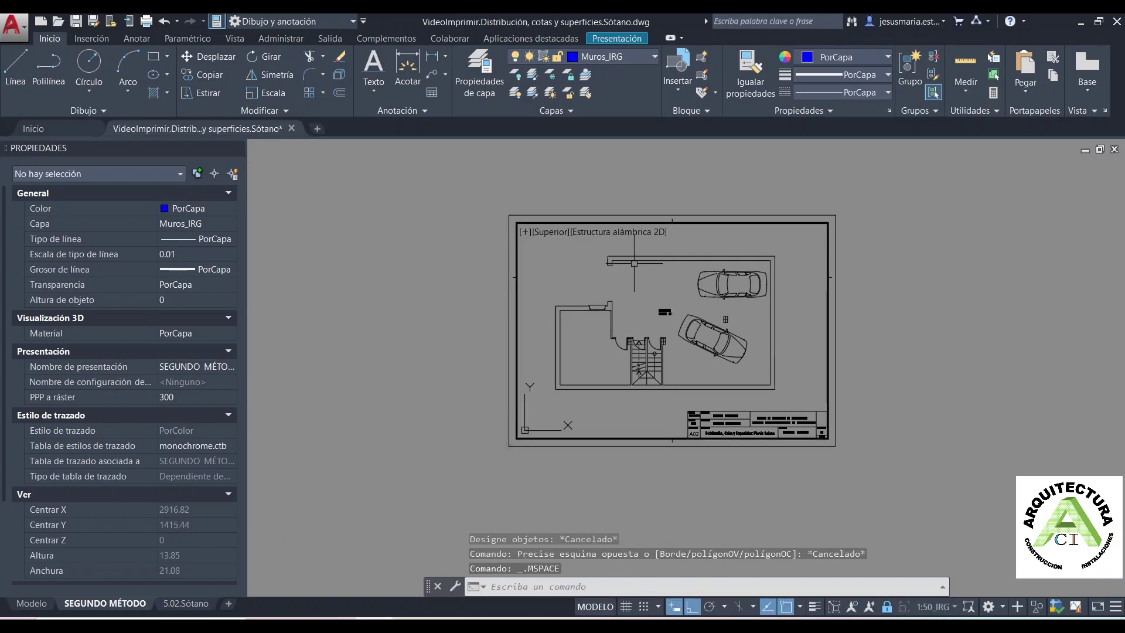
key(Escape)
key(Escape)
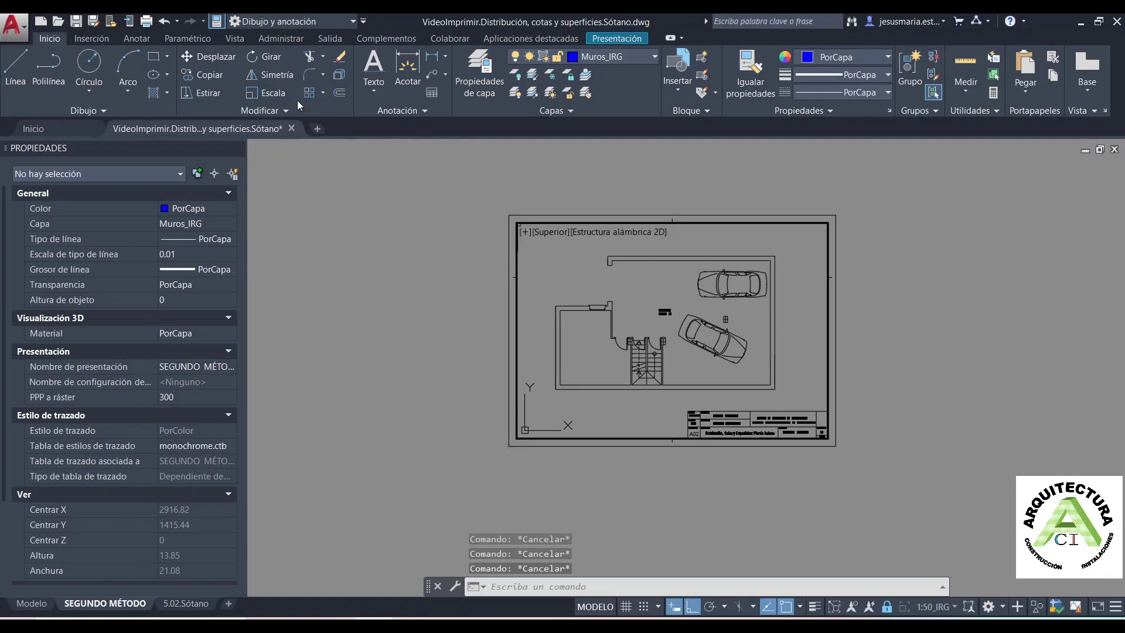
click(267, 93)
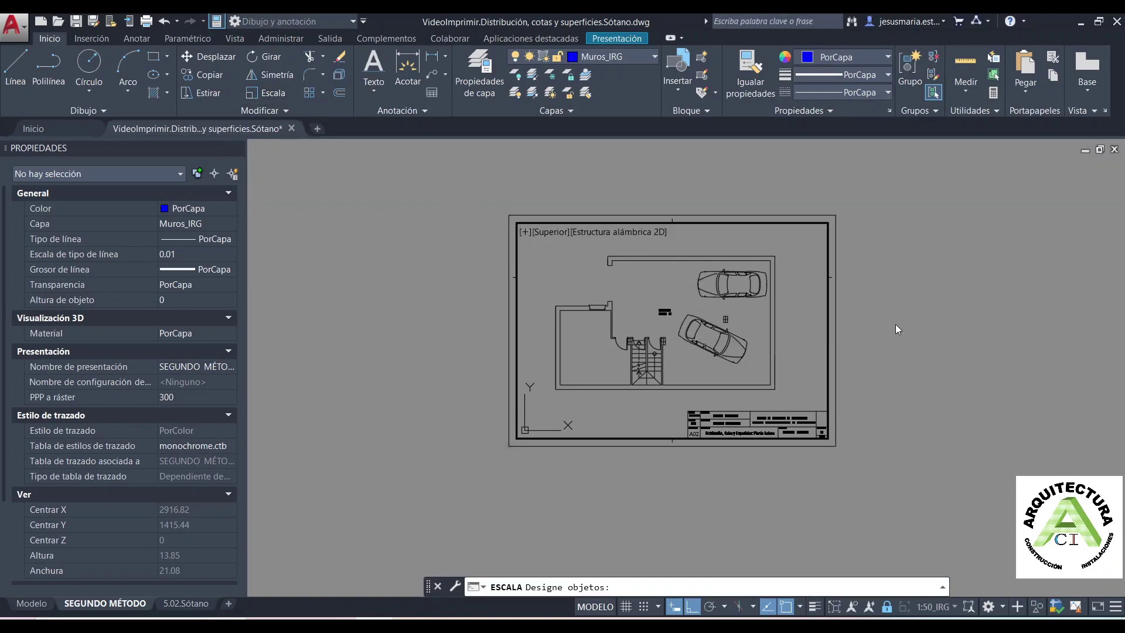
key(Escape)
double_click(937, 320)
key(Escape)
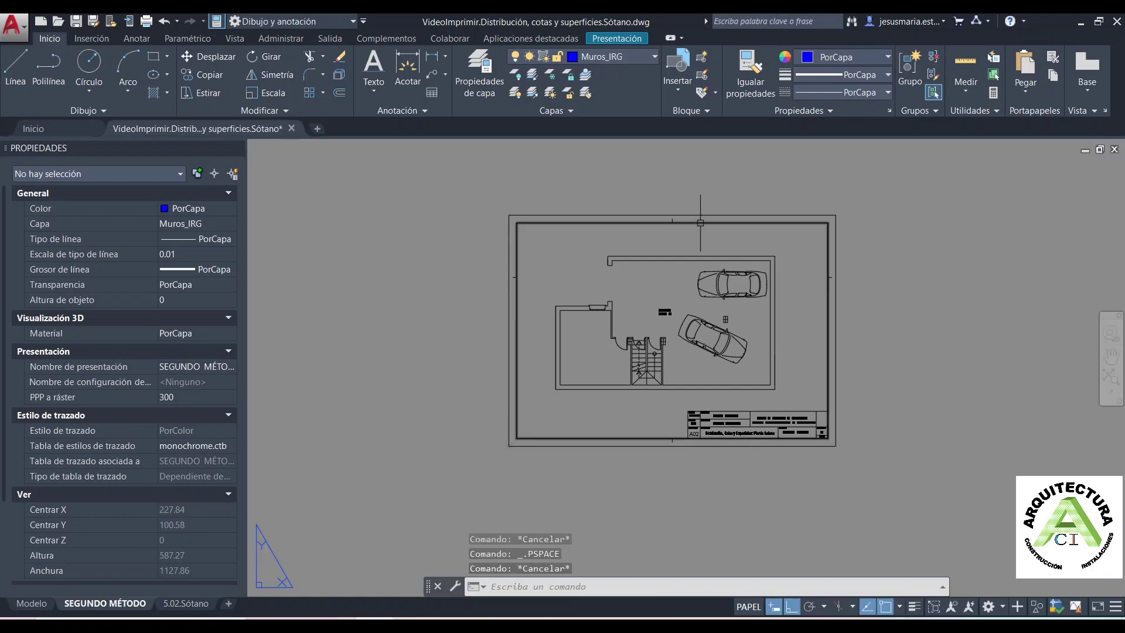
click(987, 234)
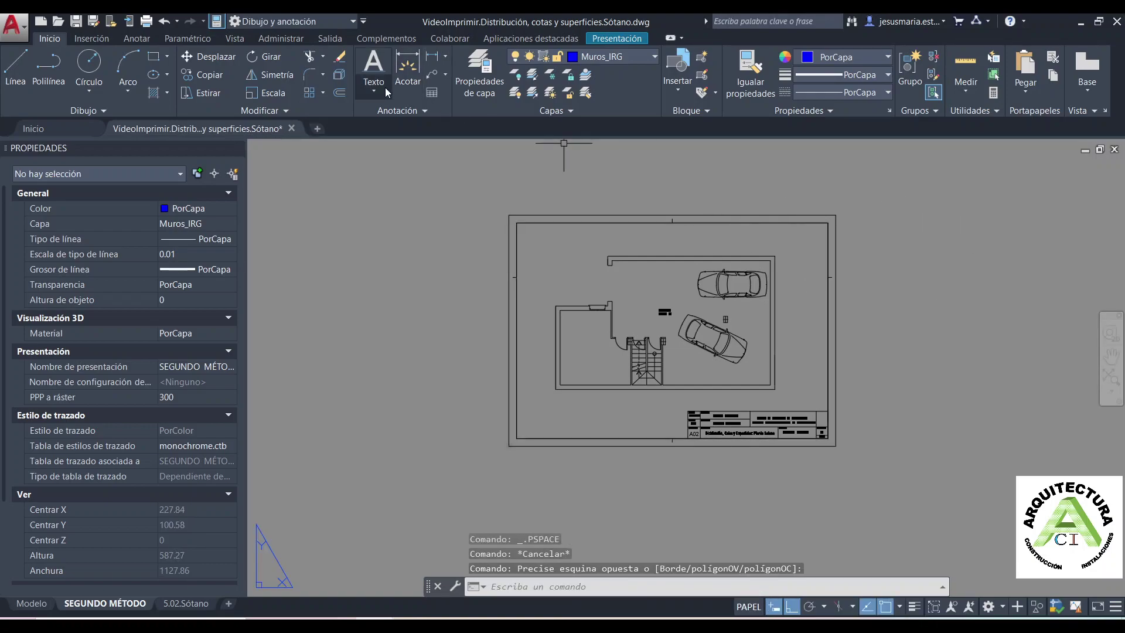
Scale the frame, title block and viewport by 0.001 about the frame's lower-left corner
click(262, 93)
click(897, 477)
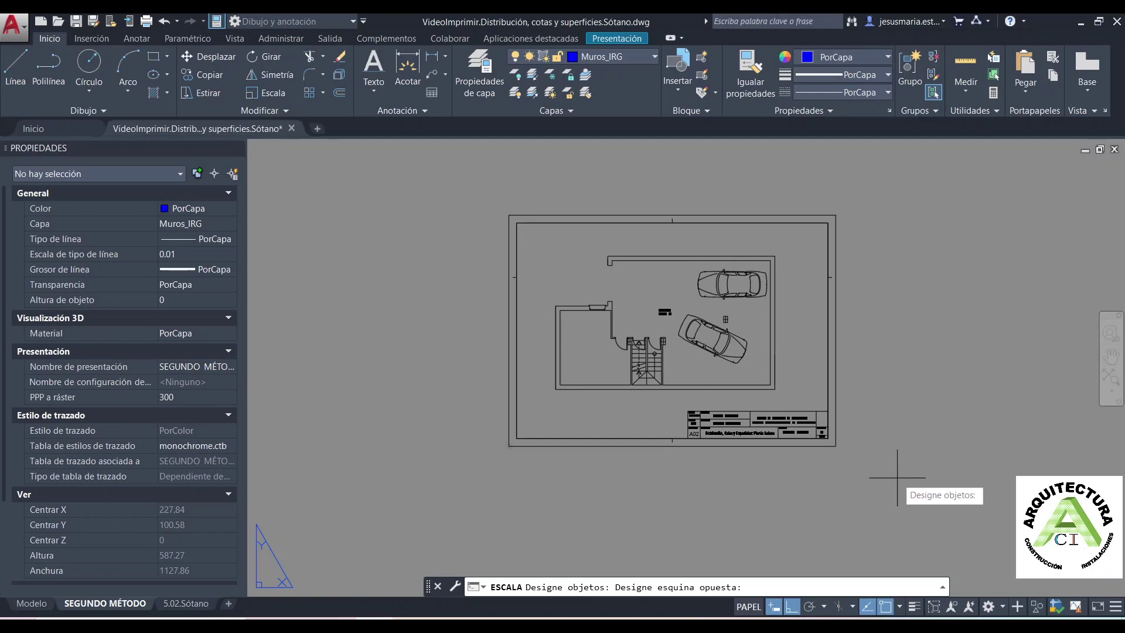
click(472, 168)
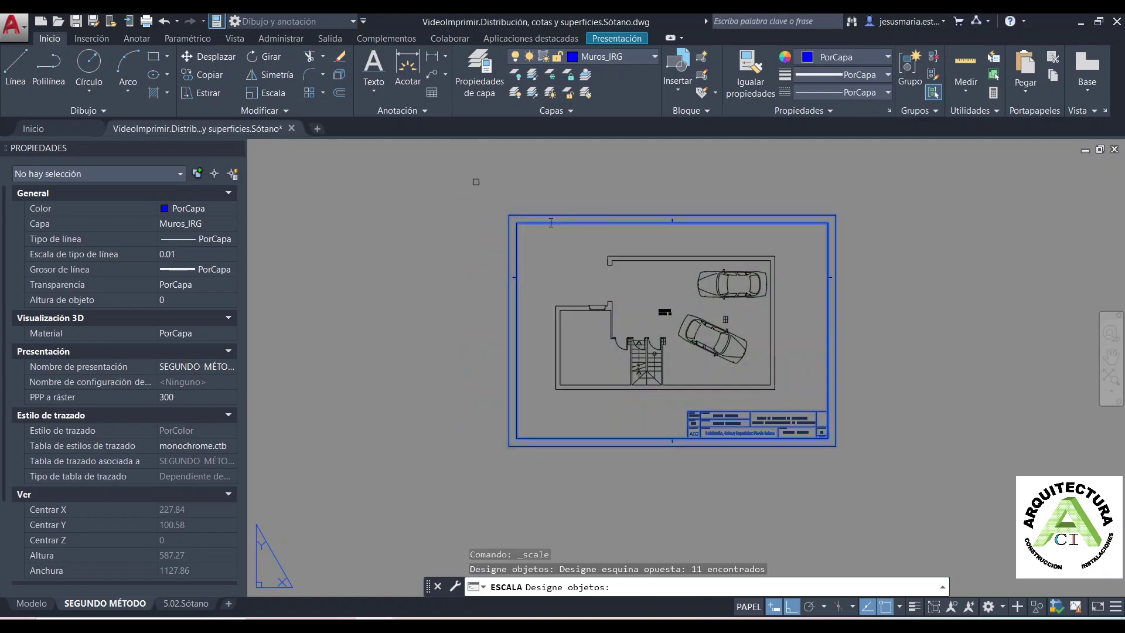
scroll(516, 454, up, 4)
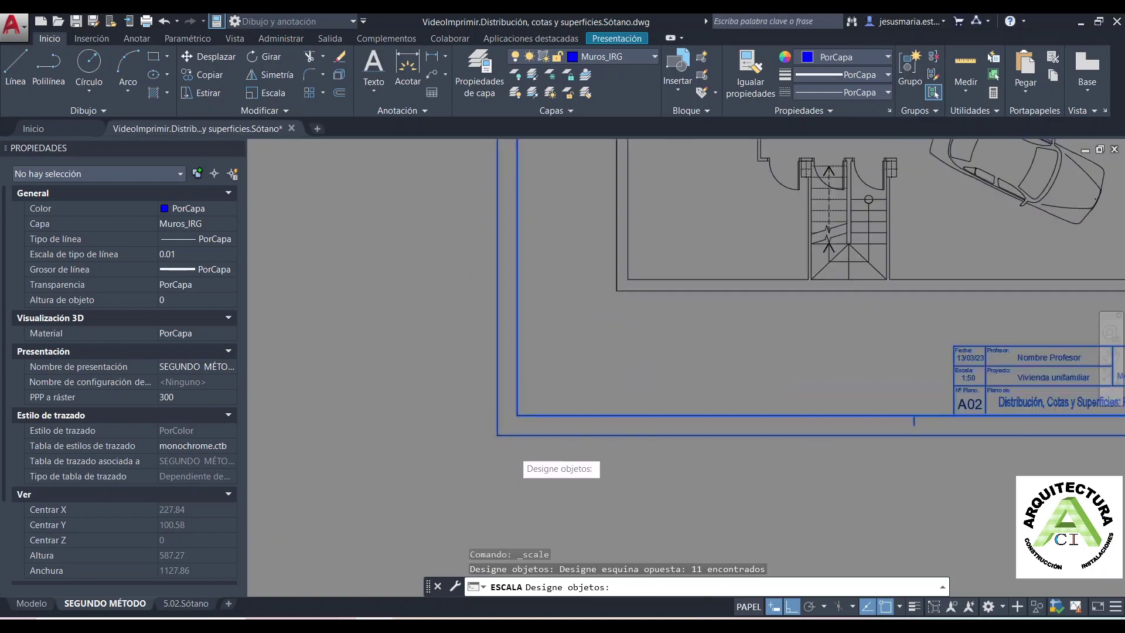
scroll(505, 450, up, 3)
scroll(674, 445, up, 2)
scroll(792, 465, up, 2)
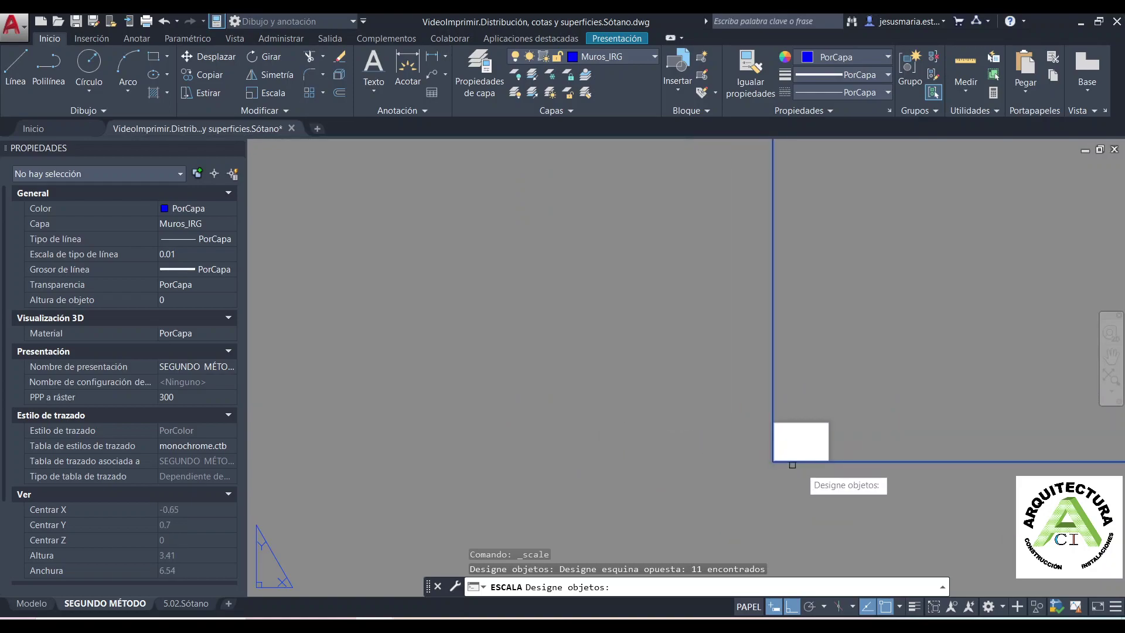
scroll(786, 467, up, 2)
key(Return)
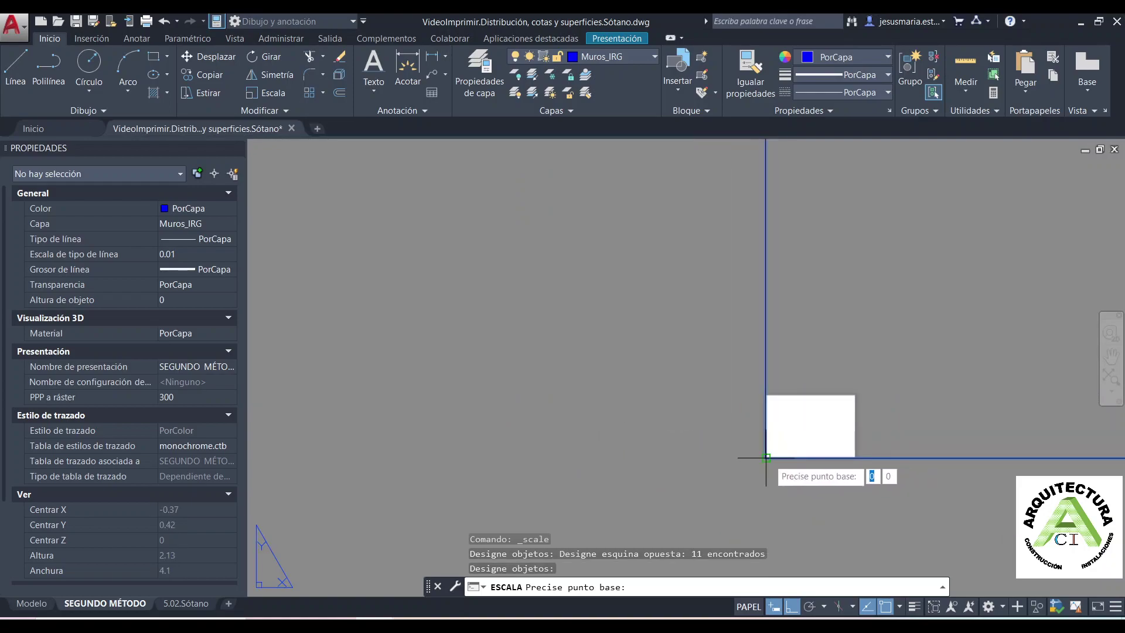
click(766, 458)
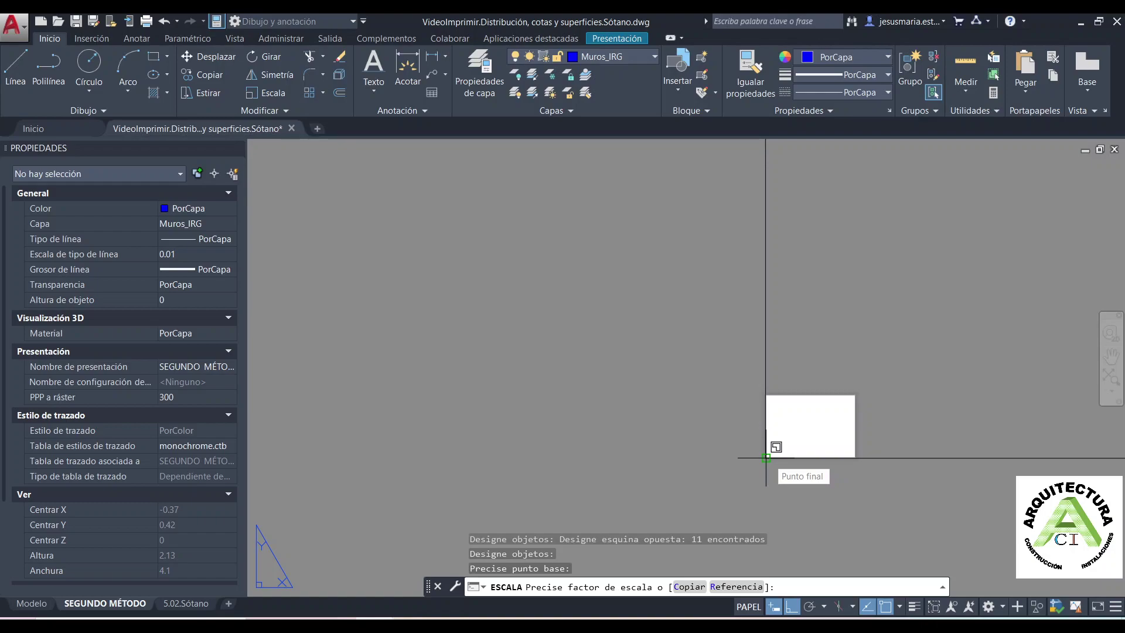
text(0.001)
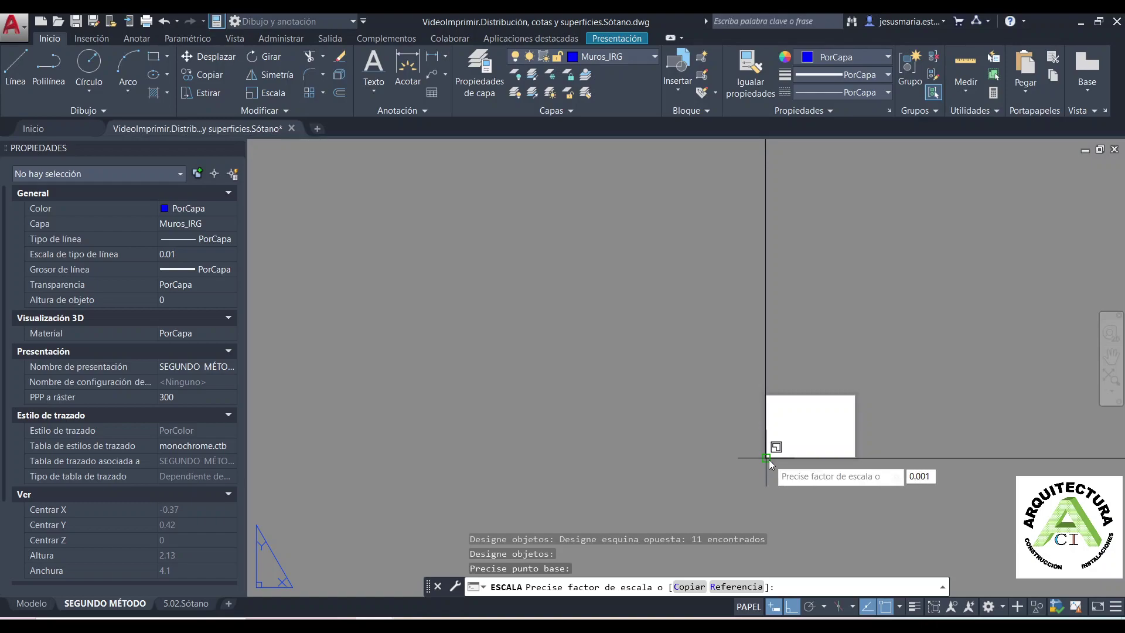
key(Return)
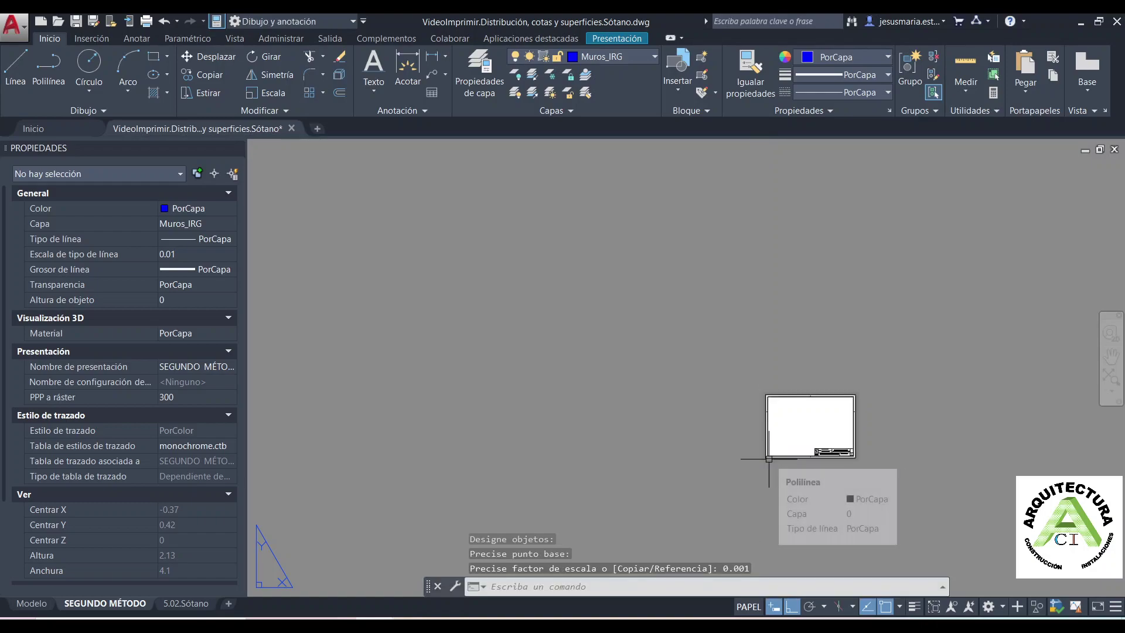
Draw a rectangular viewport from the frame's top-left to bottom-right corner and centre the plan in it
scroll(768, 459, up, 5)
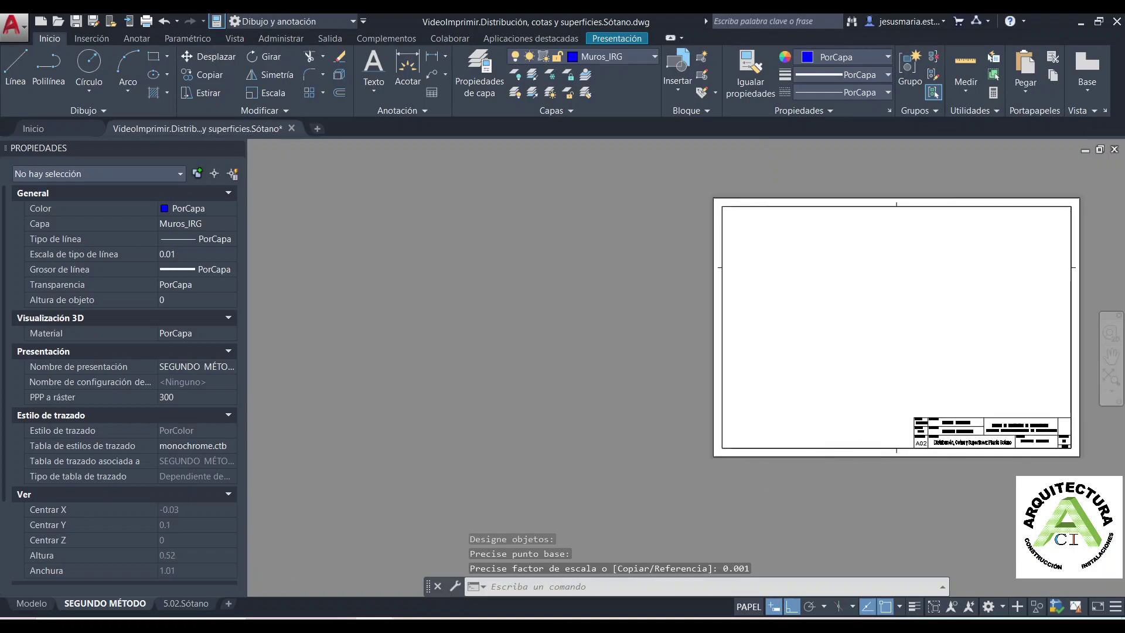
scroll(769, 459, up, 4)
mouse_move(937, 445)
middle_down()
mouse_move(602, 396)
mouse_move(689, 455)
middle_up()
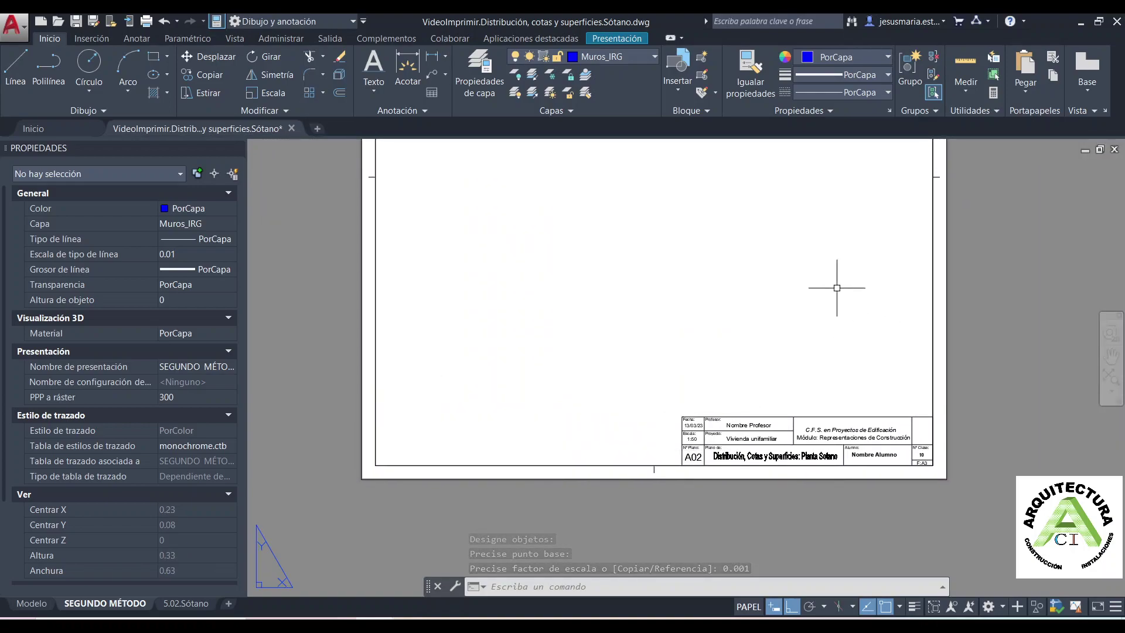
scroll(533, 393, down, 2)
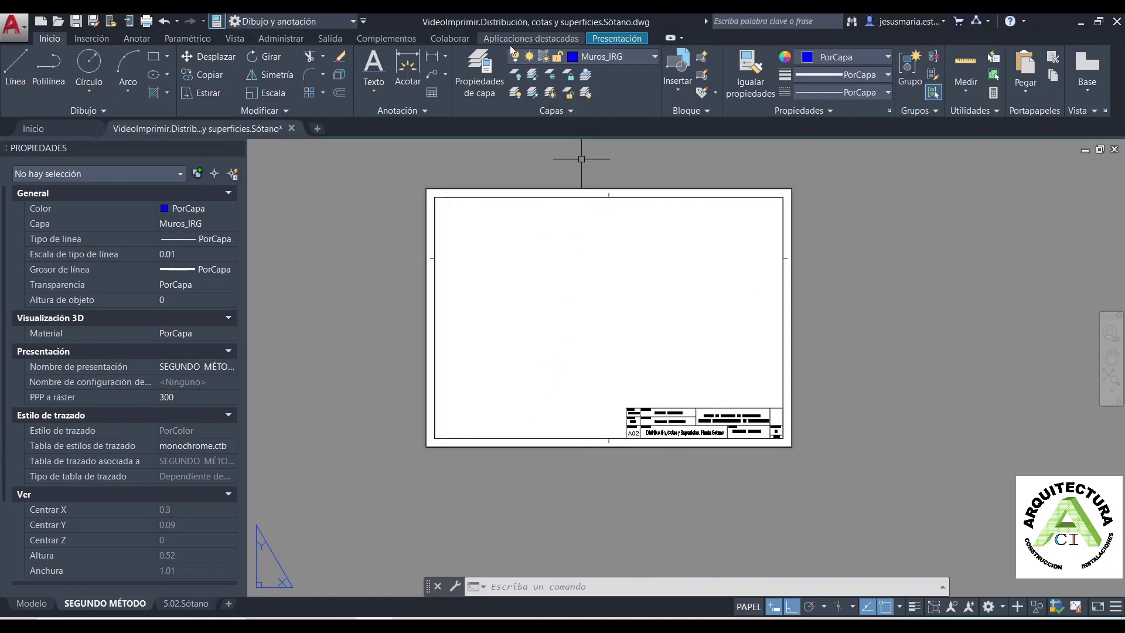
click(607, 39)
click(213, 56)
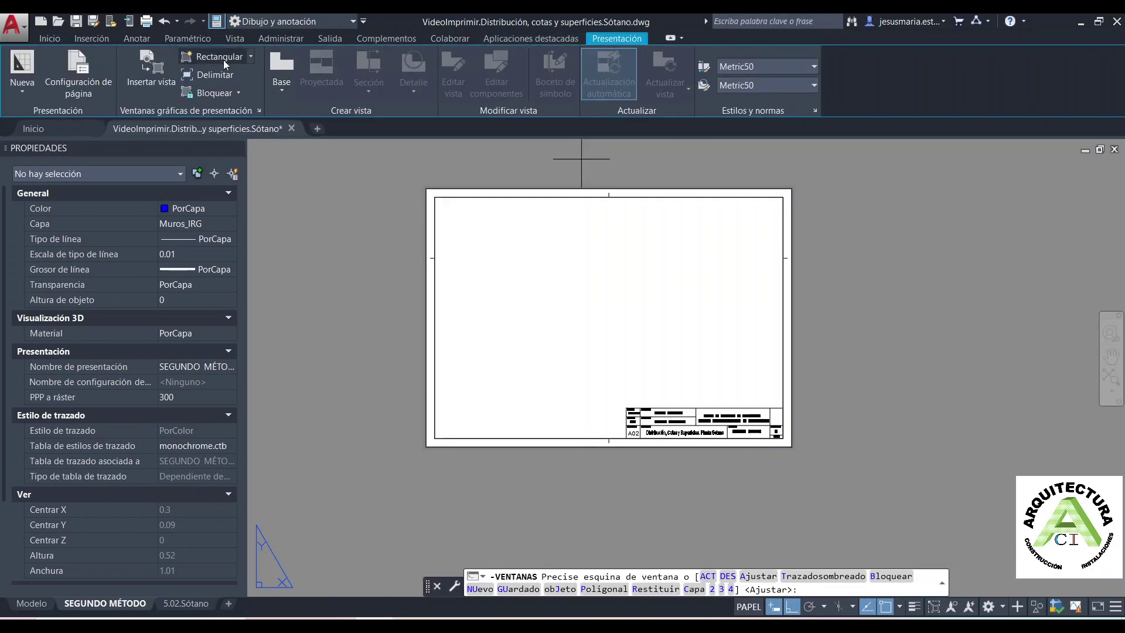
click(434, 197)
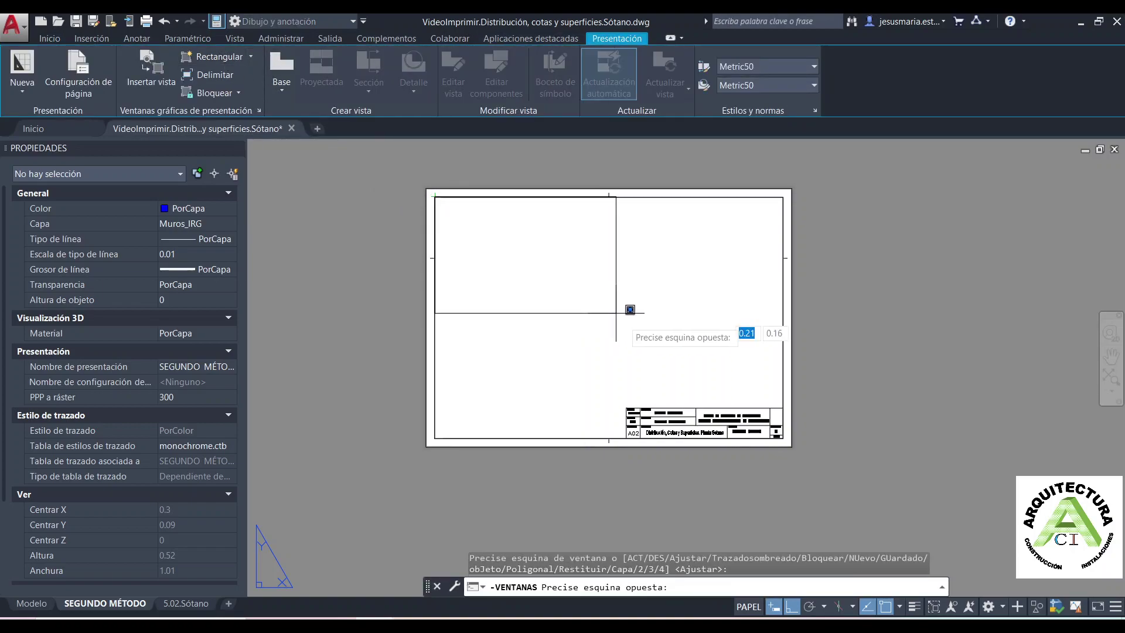
click(783, 437)
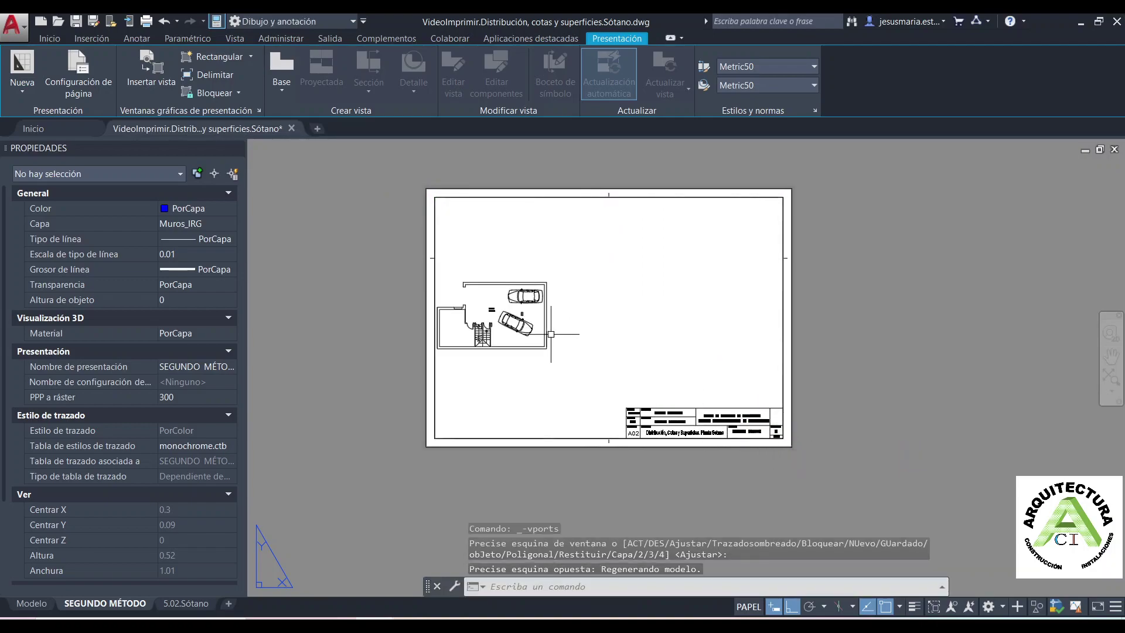
double_click(577, 314)
middle_drag(586, 304, 690, 307)
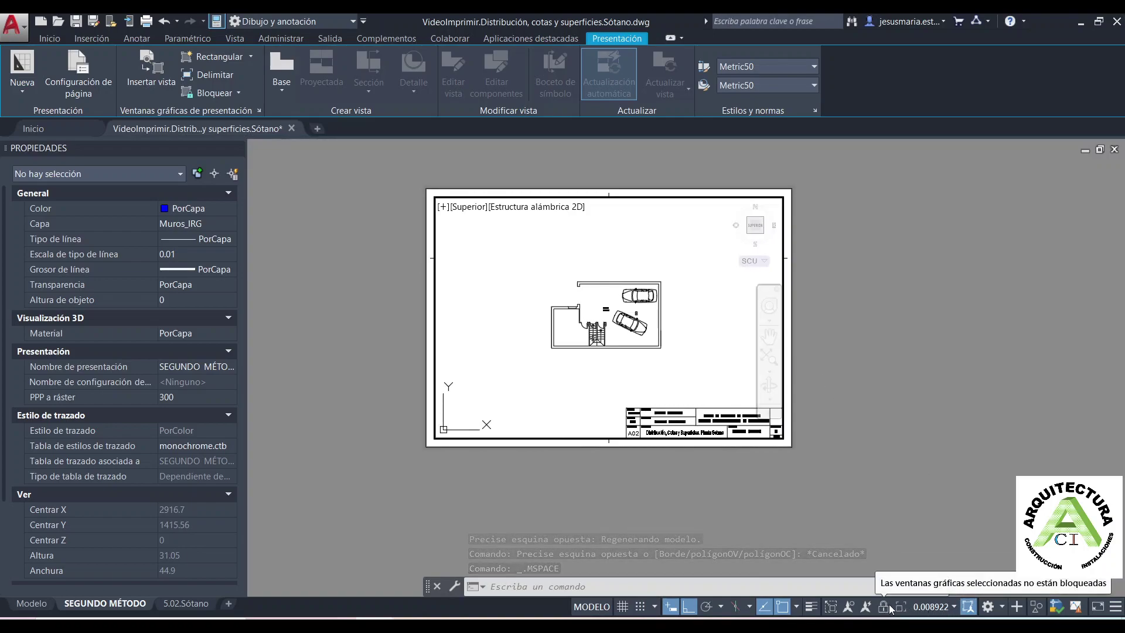
Set the viewport scale to 1:50 and nudge the basement plan to centre it in the frame
click(931, 610)
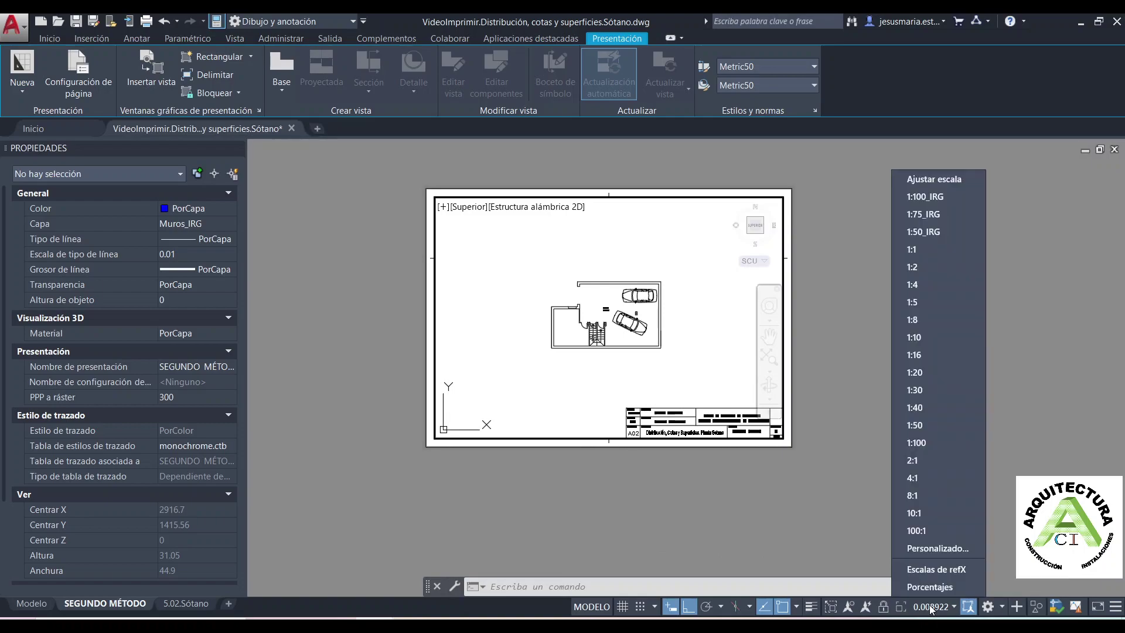
click(929, 430)
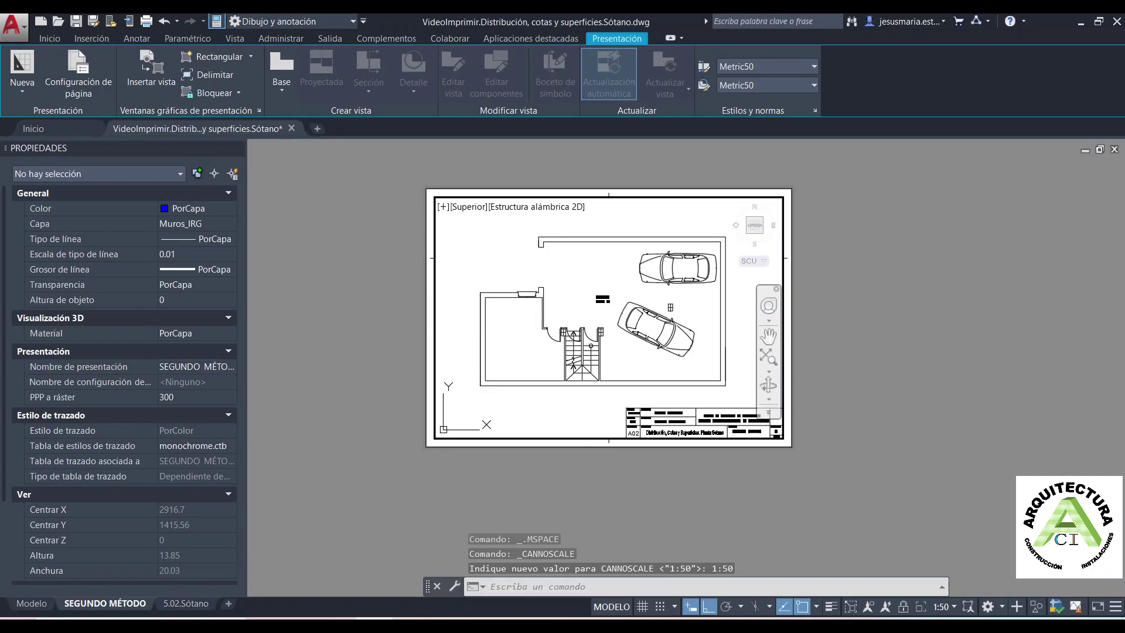
middle_drag(623, 321, 624, 332)
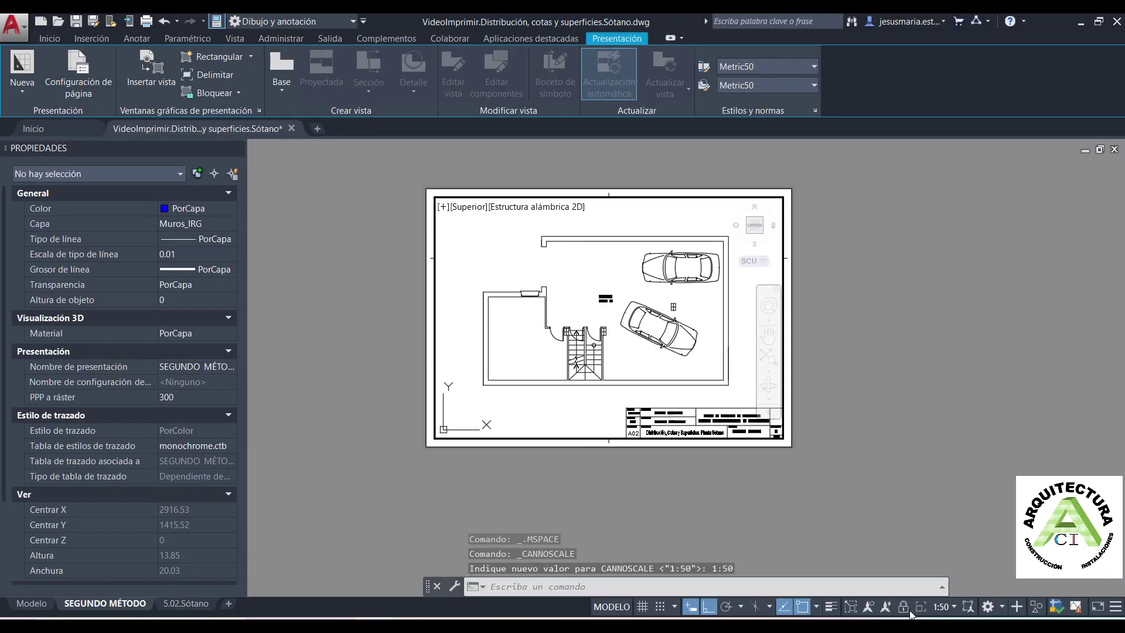
Return to paper space and compare the 5.02.Sótano and SEGUNDO MÉTODO layouts, ending on 5.02.Sótano
double_click(914, 448)
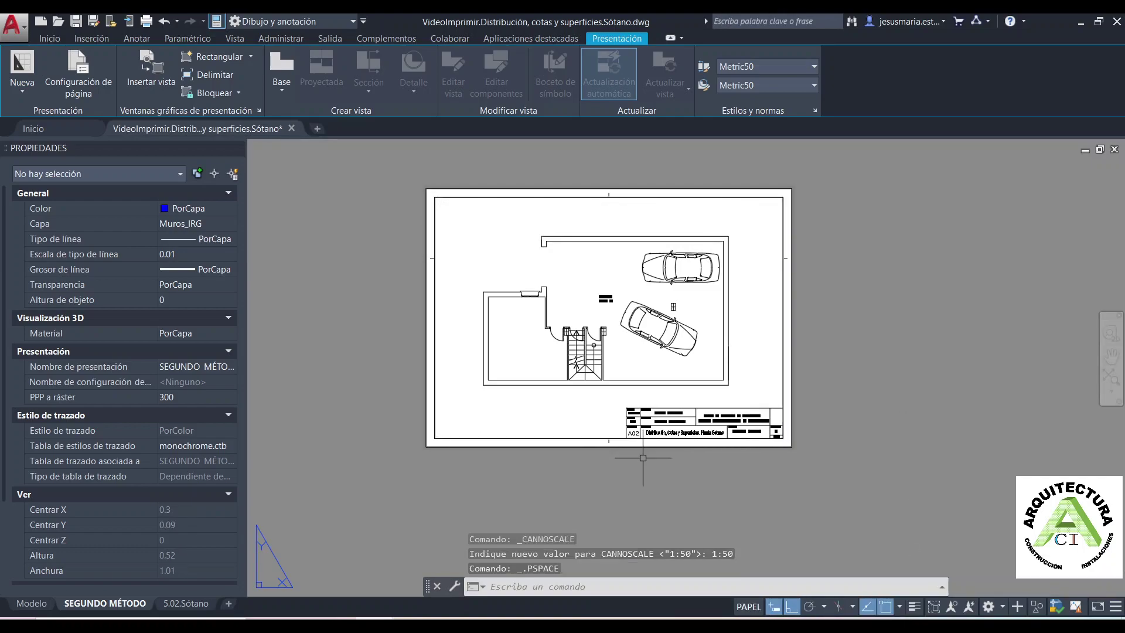
click(191, 604)
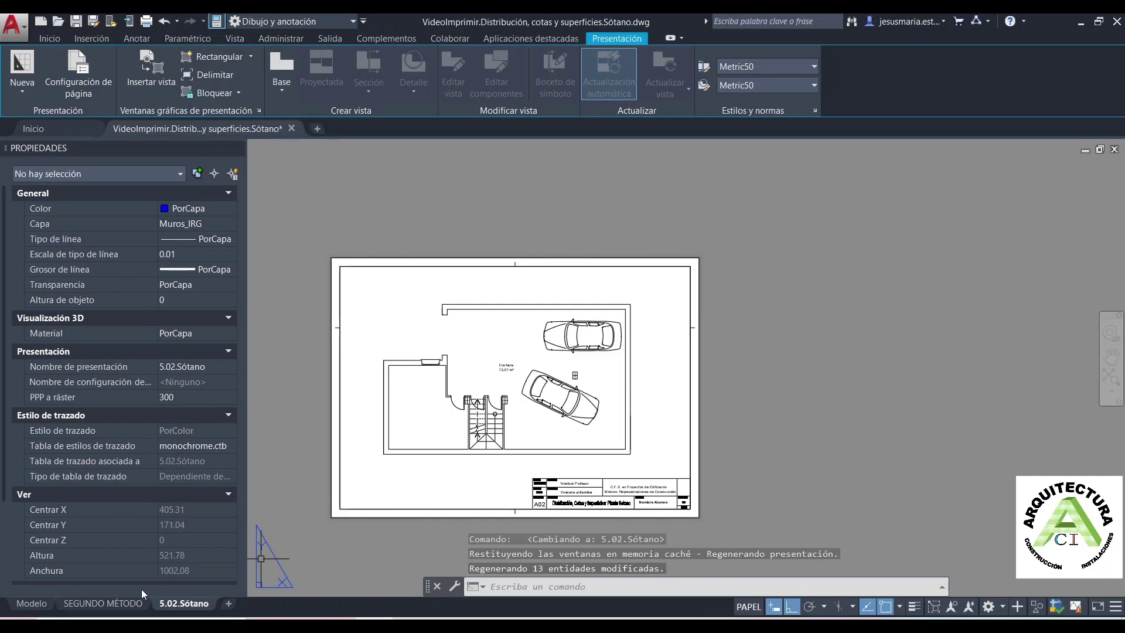
click(119, 604)
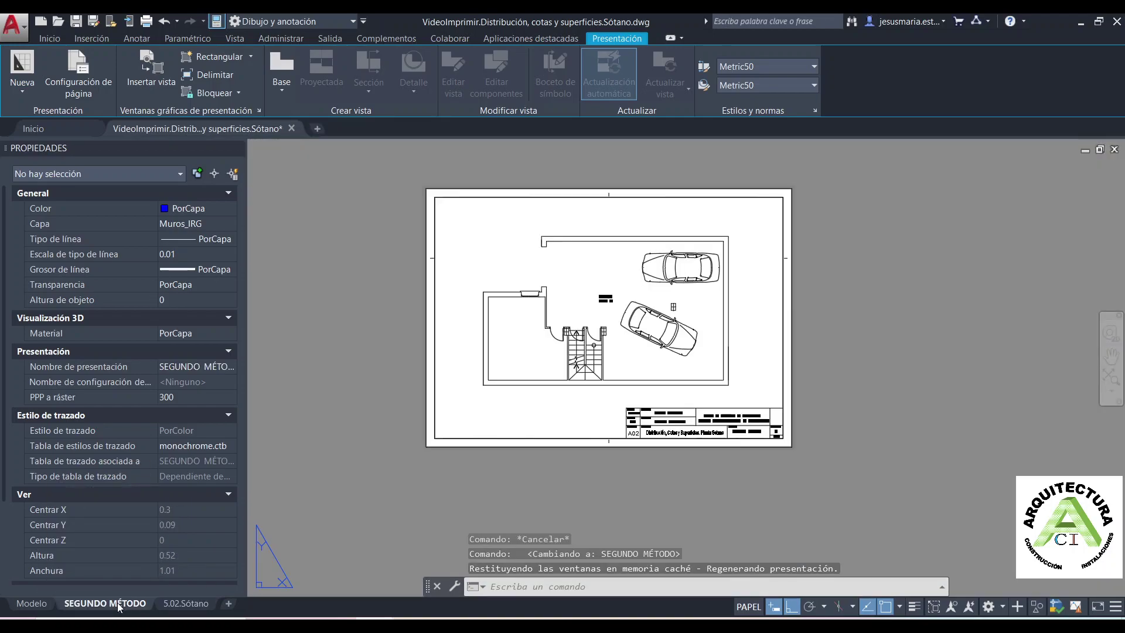
click(169, 605)
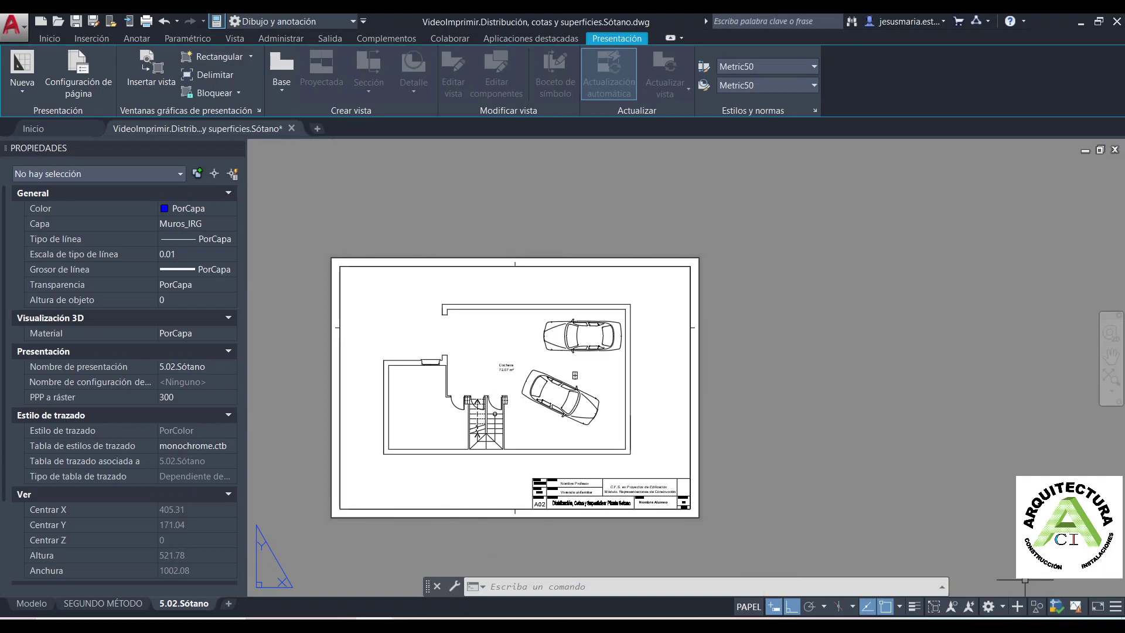
middle_drag(557, 527, 613, 516)
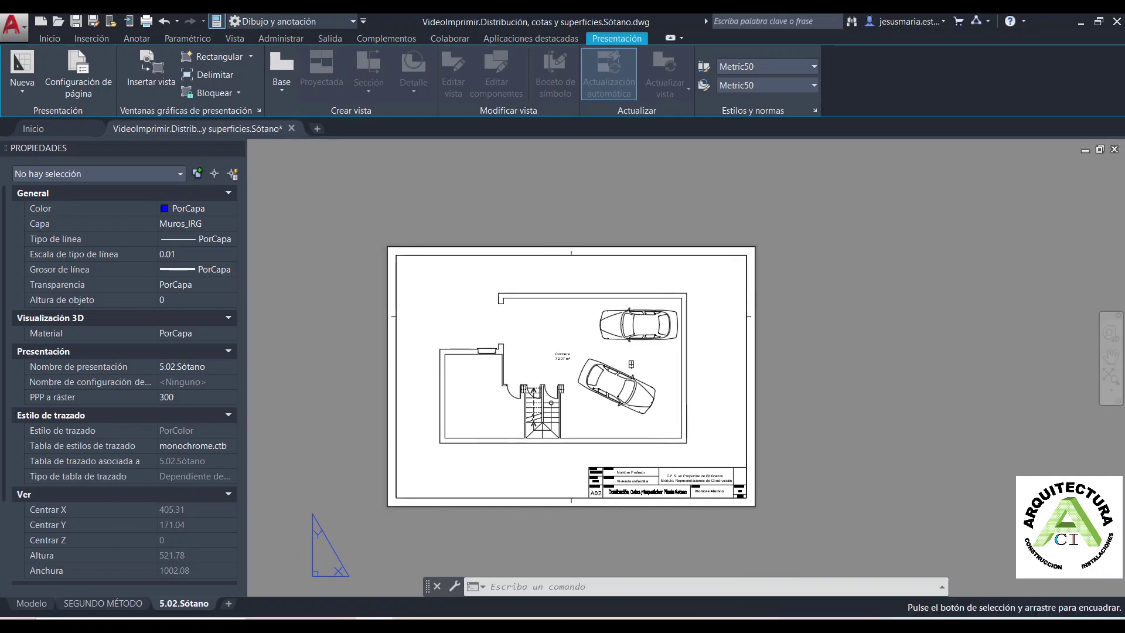
Review the 5.02.Sótano page setup: AutoCAD PDF, ISO full bleed A3 landscape, scale 1:1
right_click(184, 606)
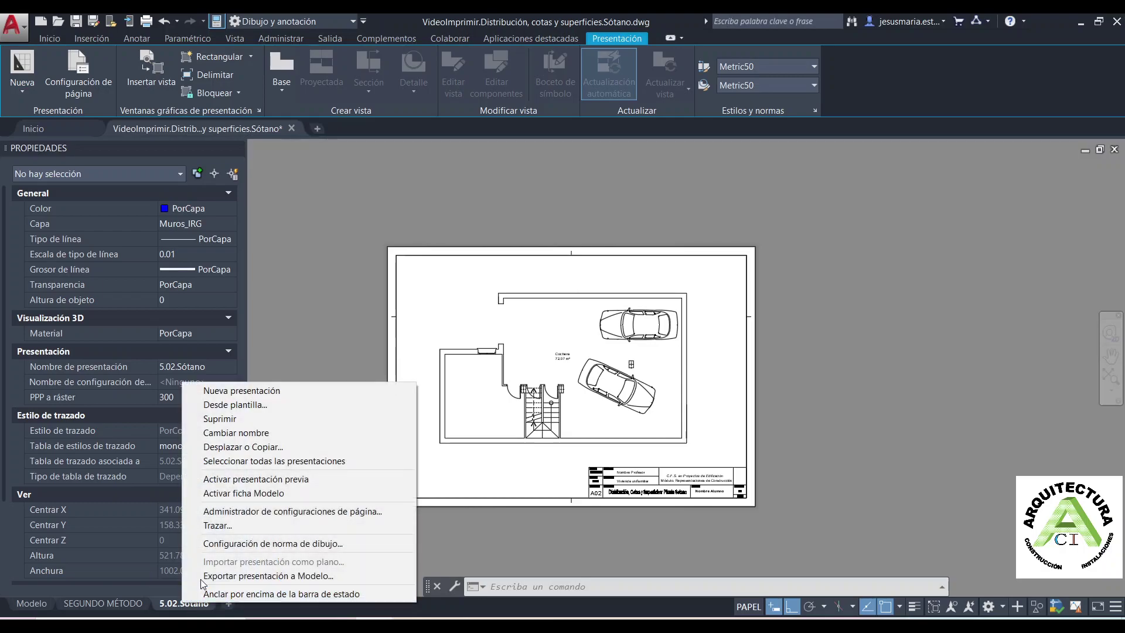
click(232, 512)
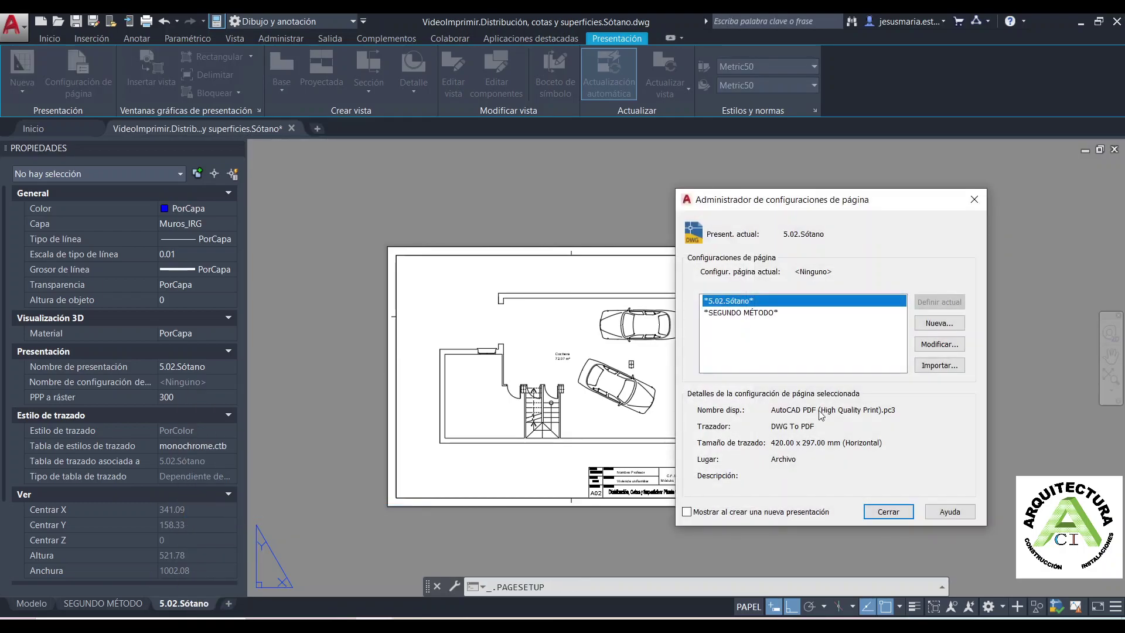
click(936, 345)
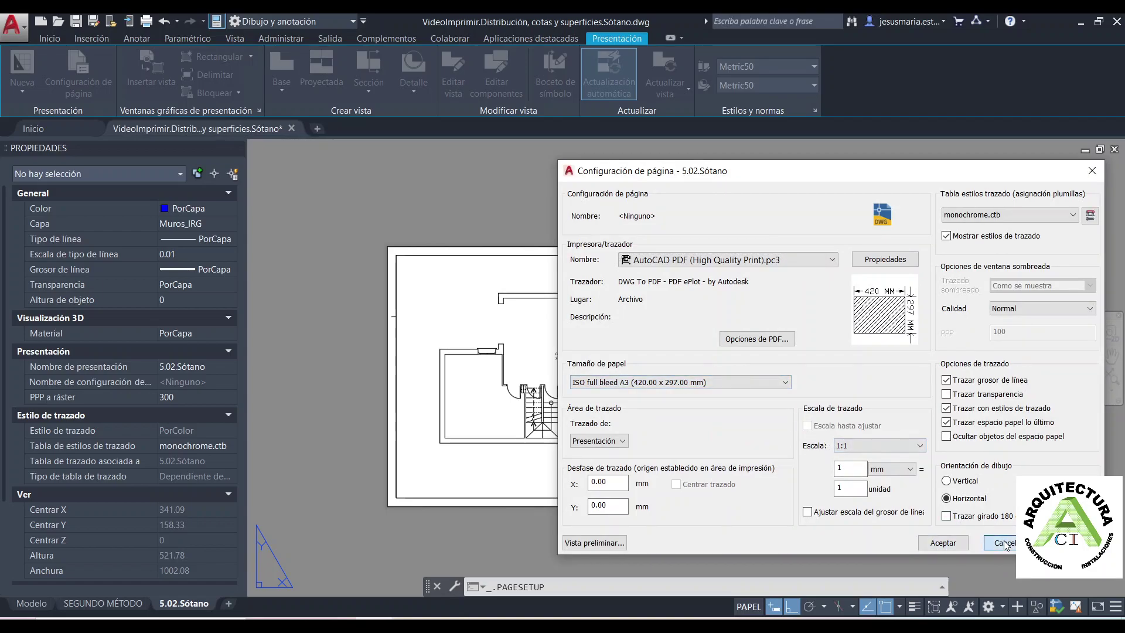
click(942, 543)
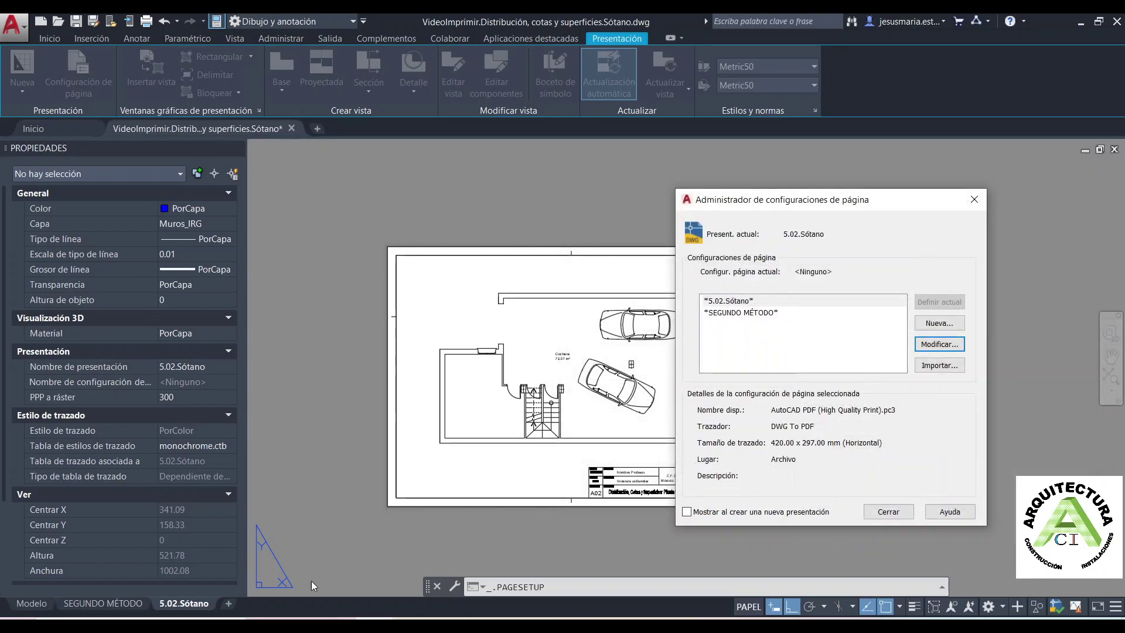
click(890, 511)
Review the SEGUNDO MÉTODO page setup, which plots at 1000 mm = 1 unit
click(116, 602)
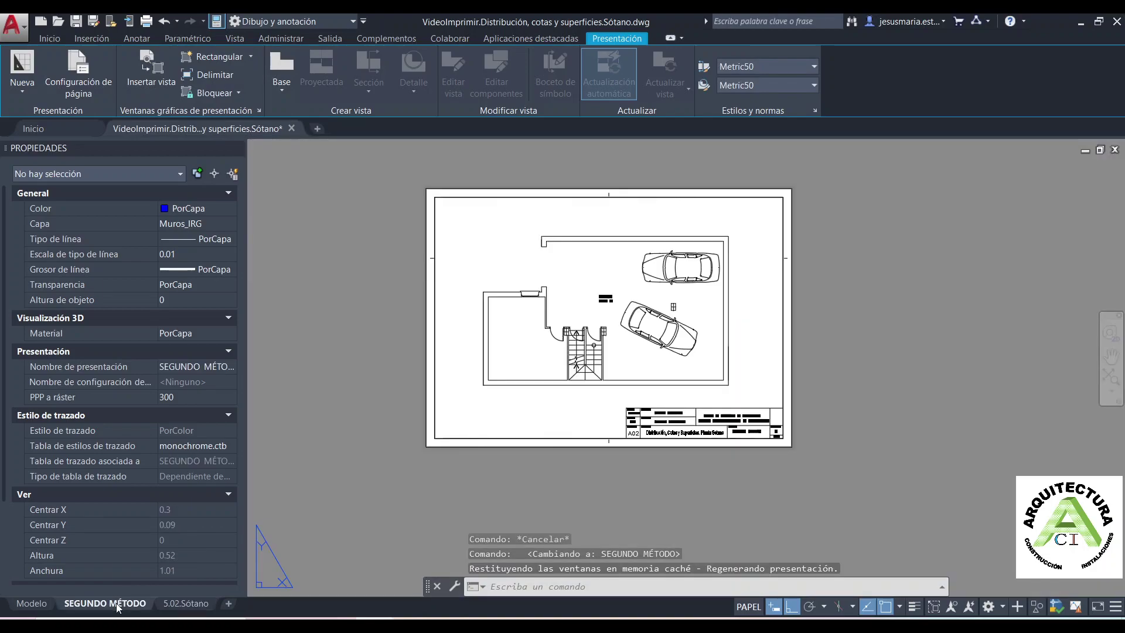
right_click(116, 603)
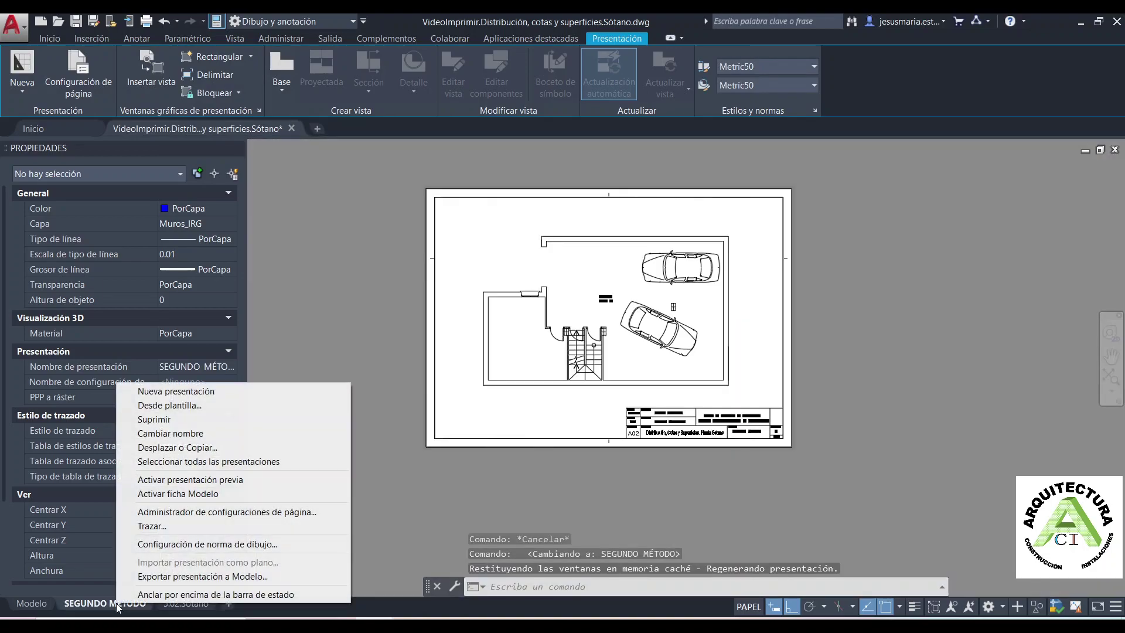
click(148, 511)
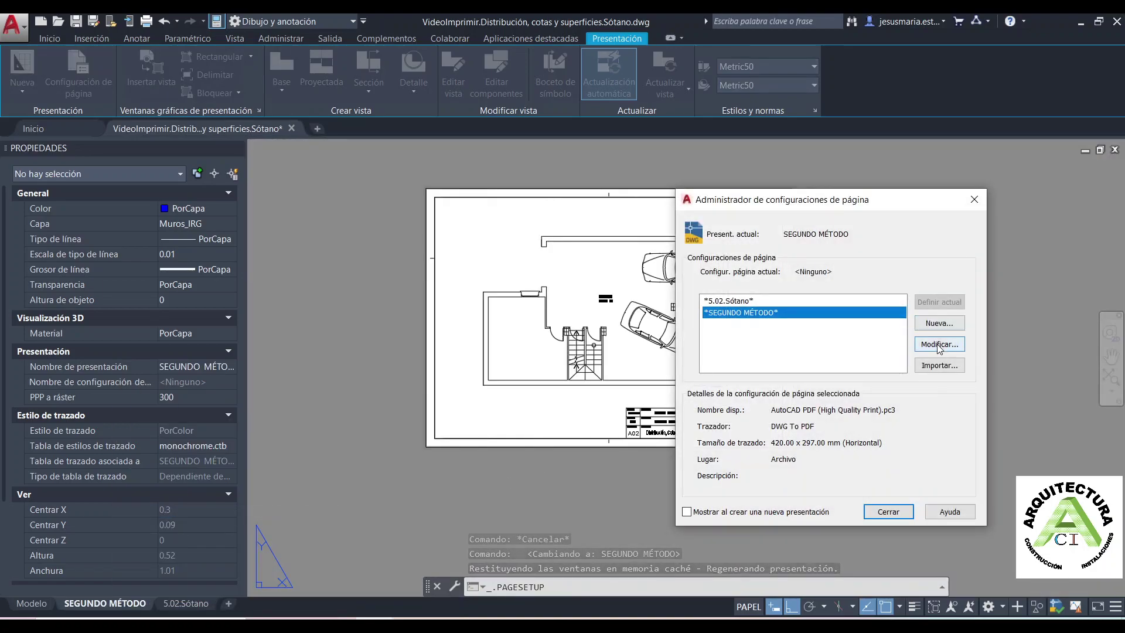
click(939, 344)
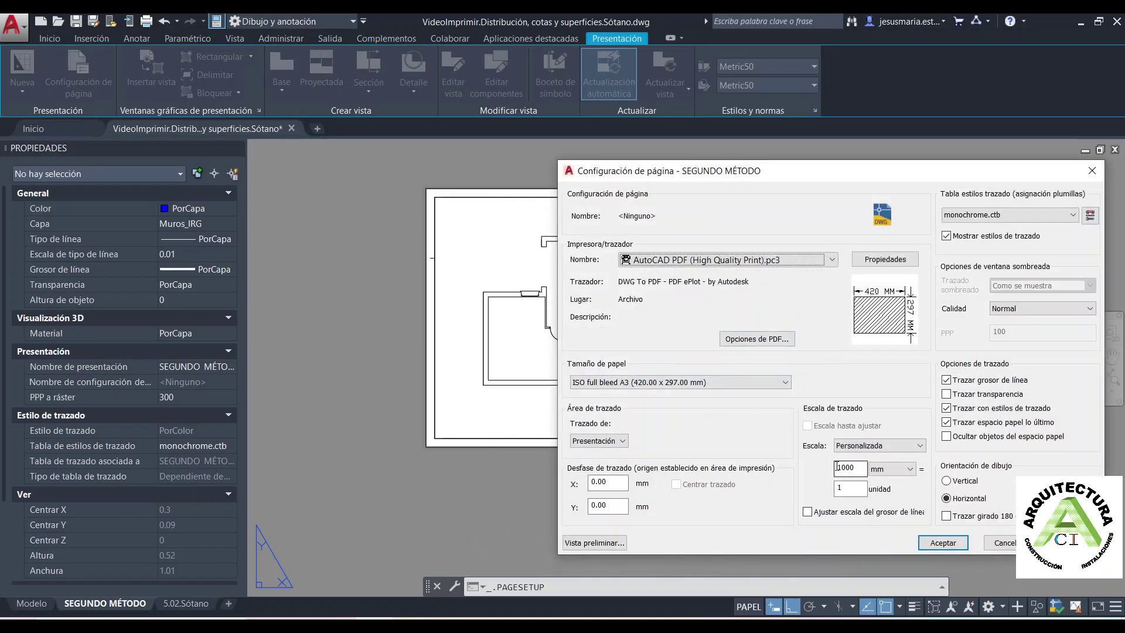
click(943, 543)
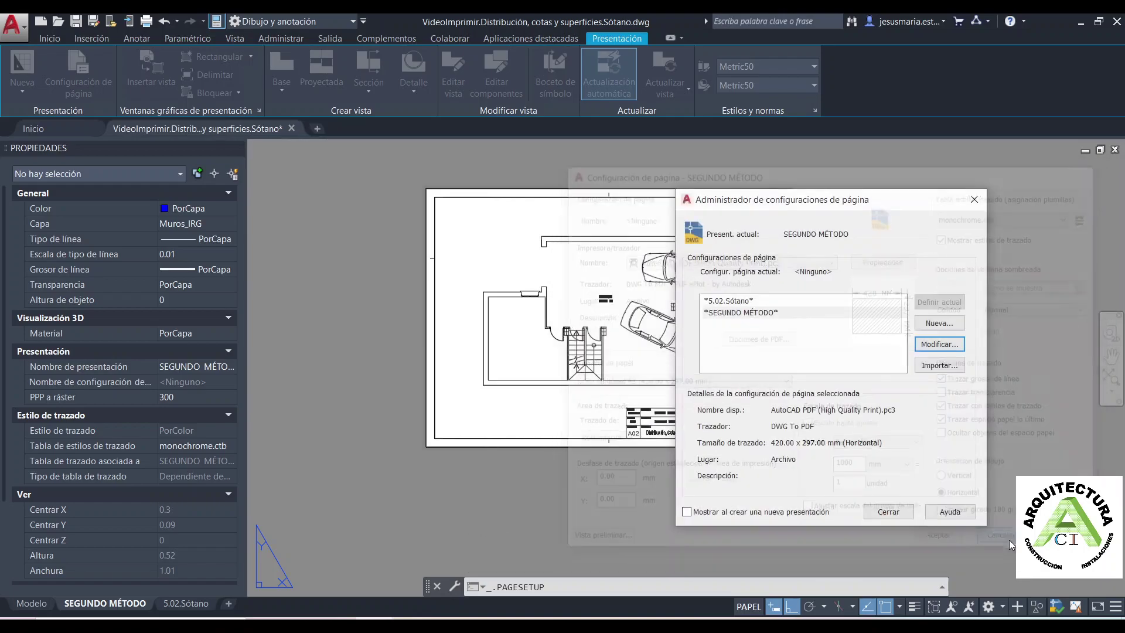
click(888, 511)
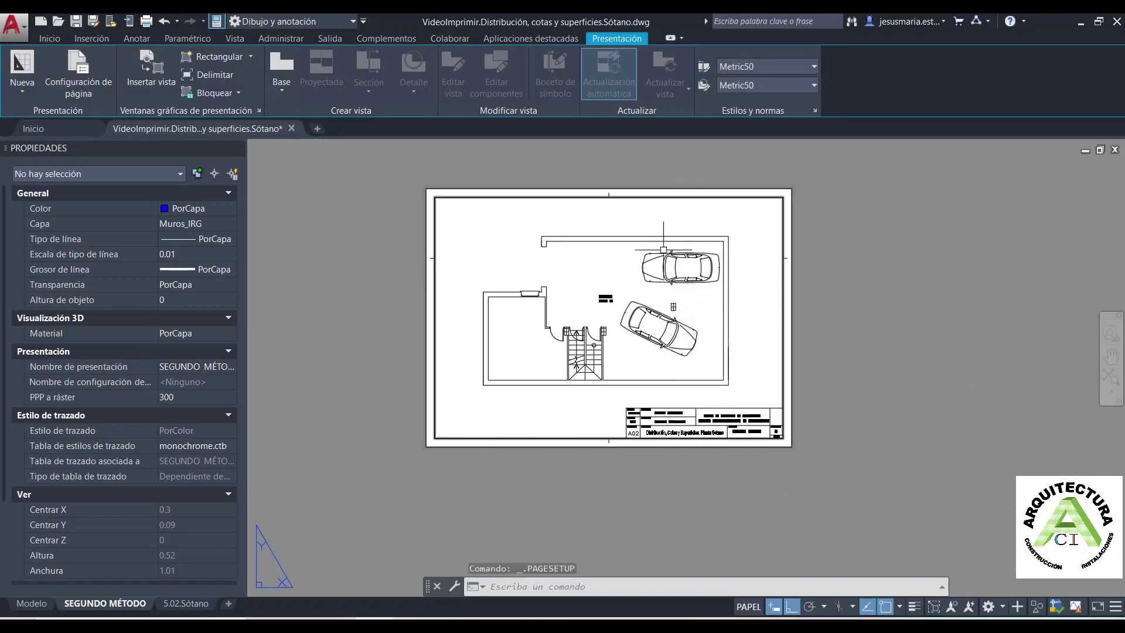
scroll(554, 371, up, 2)
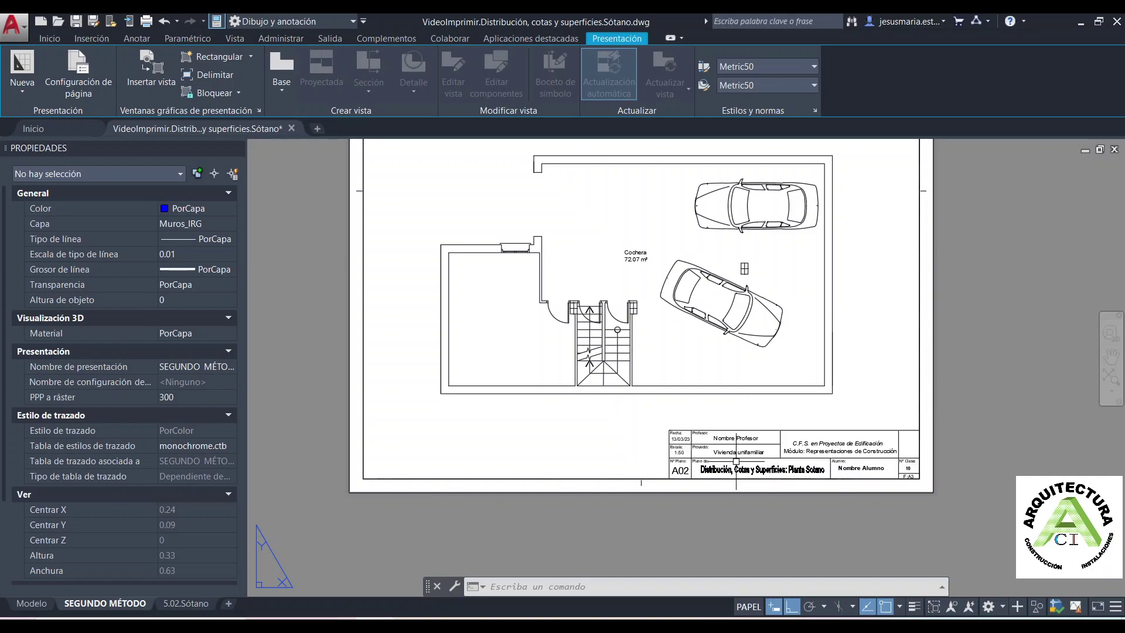
scroll(734, 461, up, 2)
double_click(722, 476)
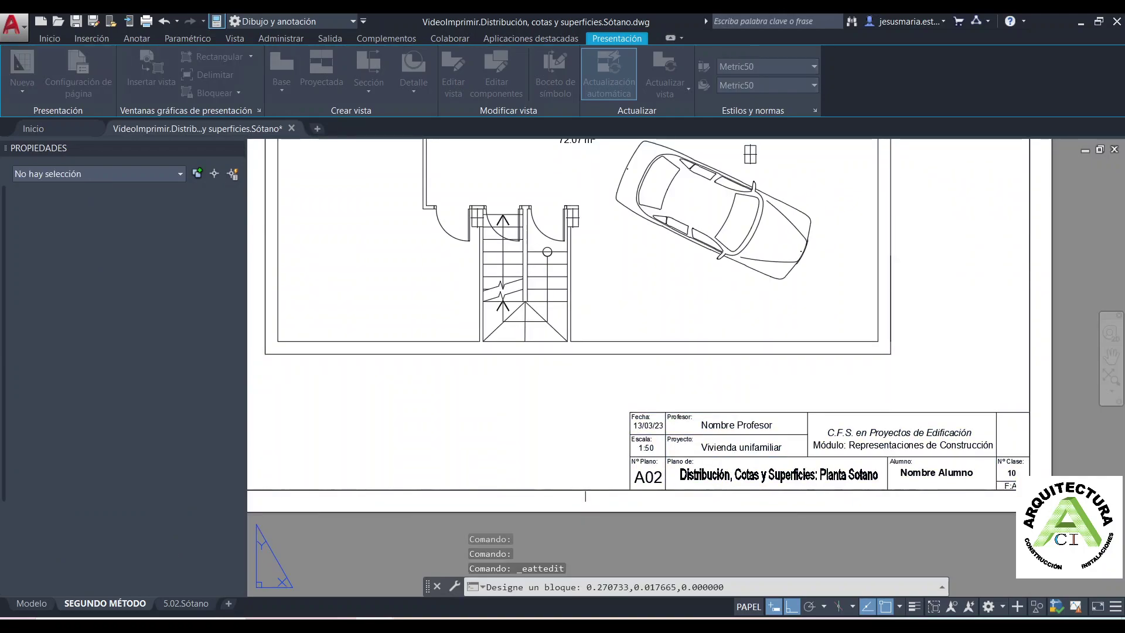
click(475, 271)
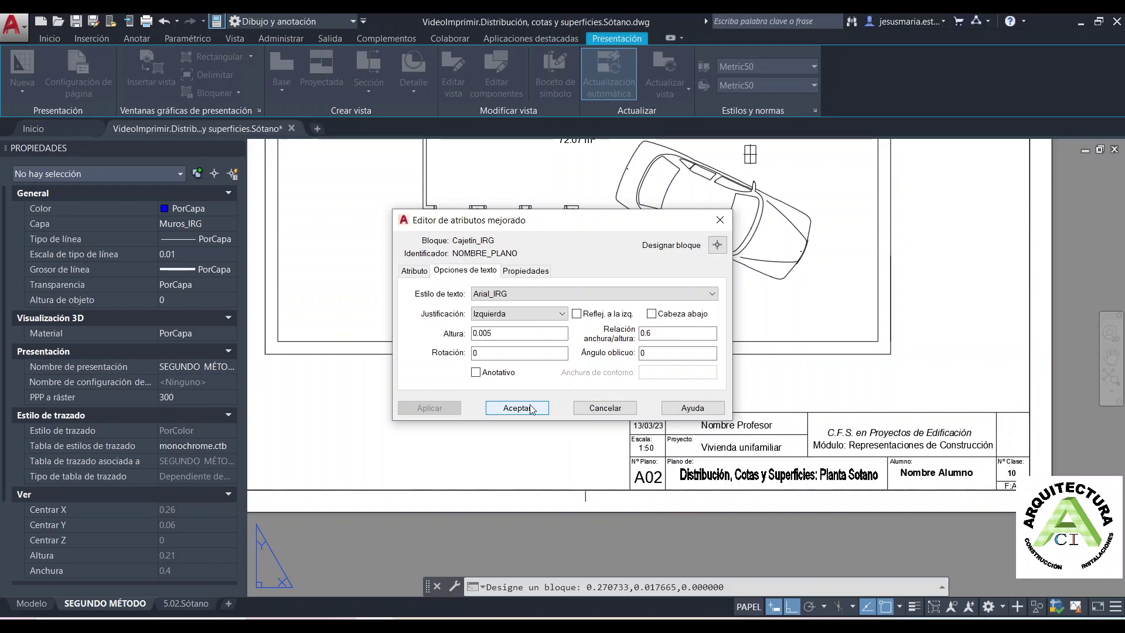
click(531, 408)
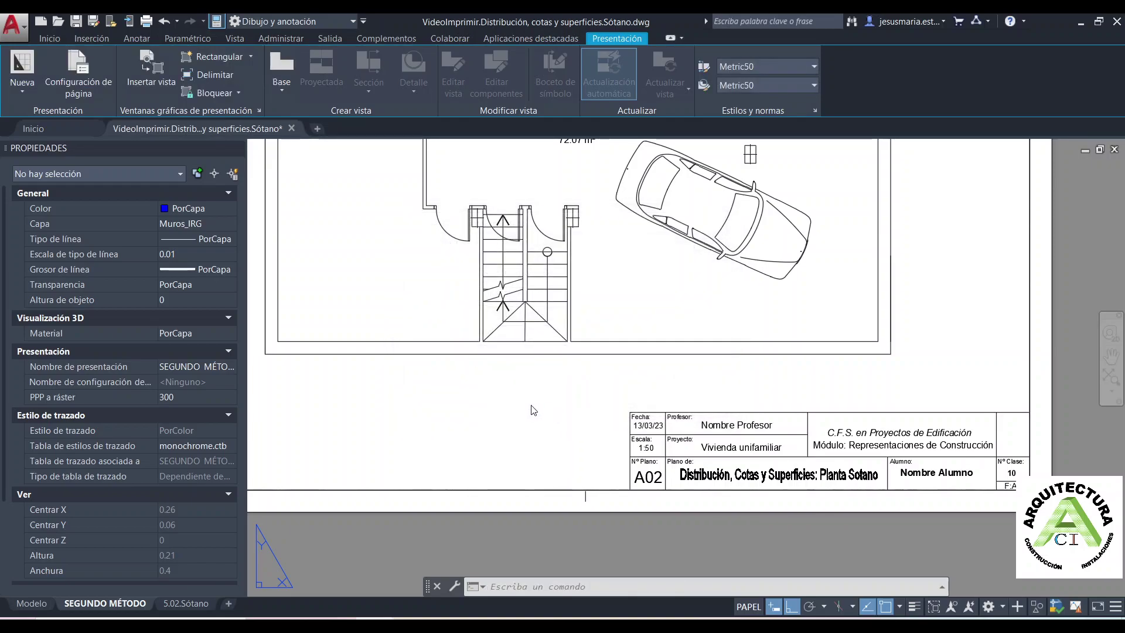
scroll(399, 292, down, 4)
Place a single-line name label above the plan at default 2.5 height and zero rotation
middle_drag(399, 292, 449, 352)
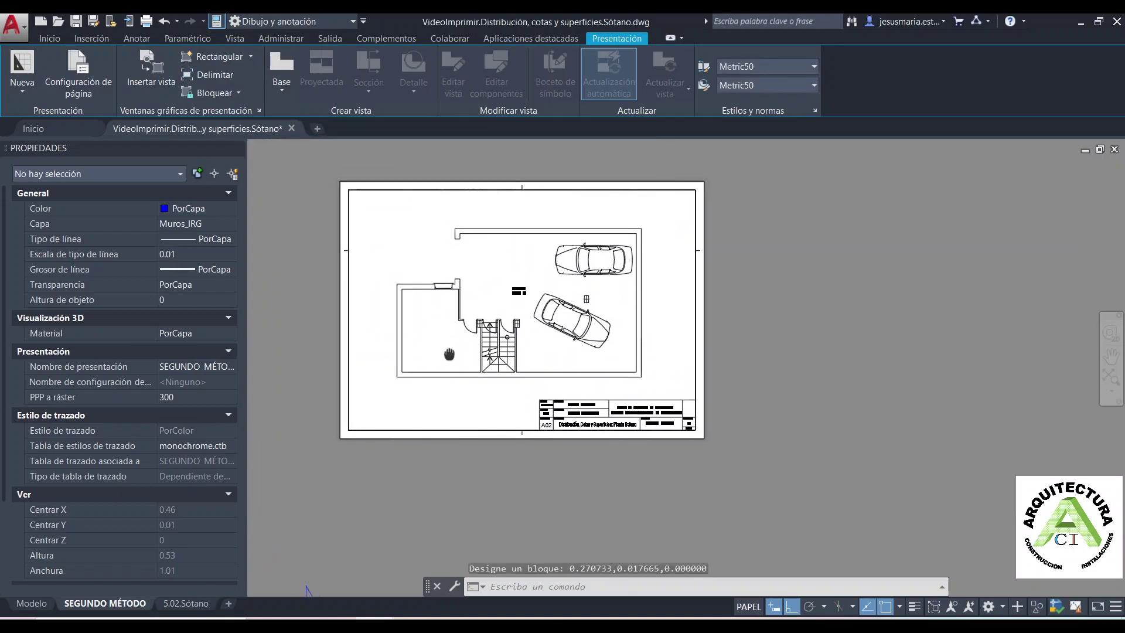
click(58, 36)
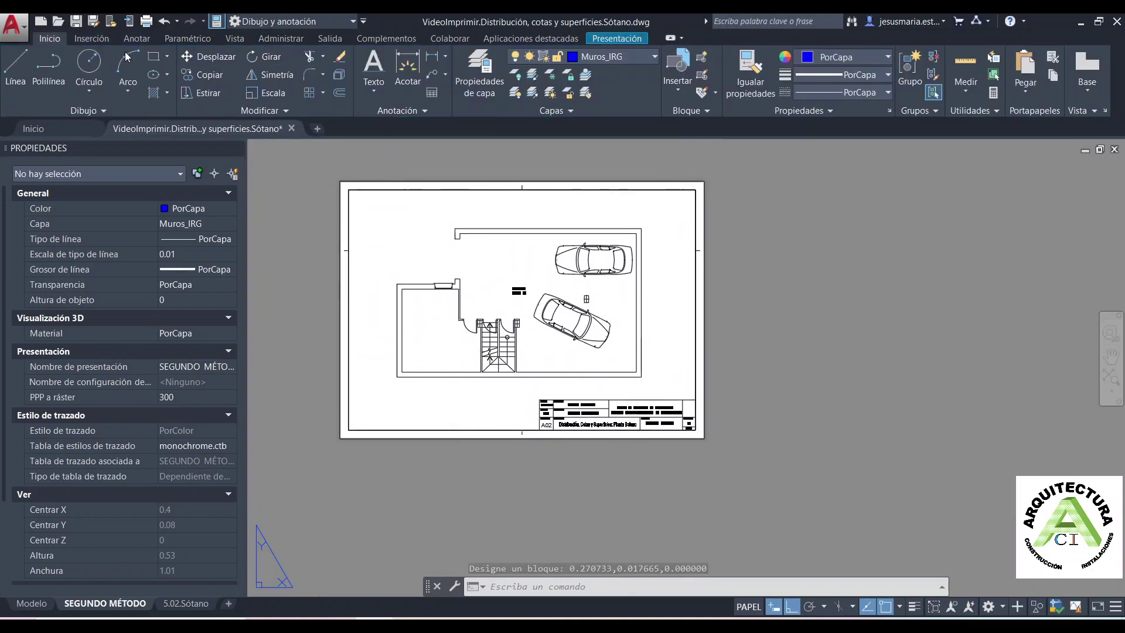
click(369, 87)
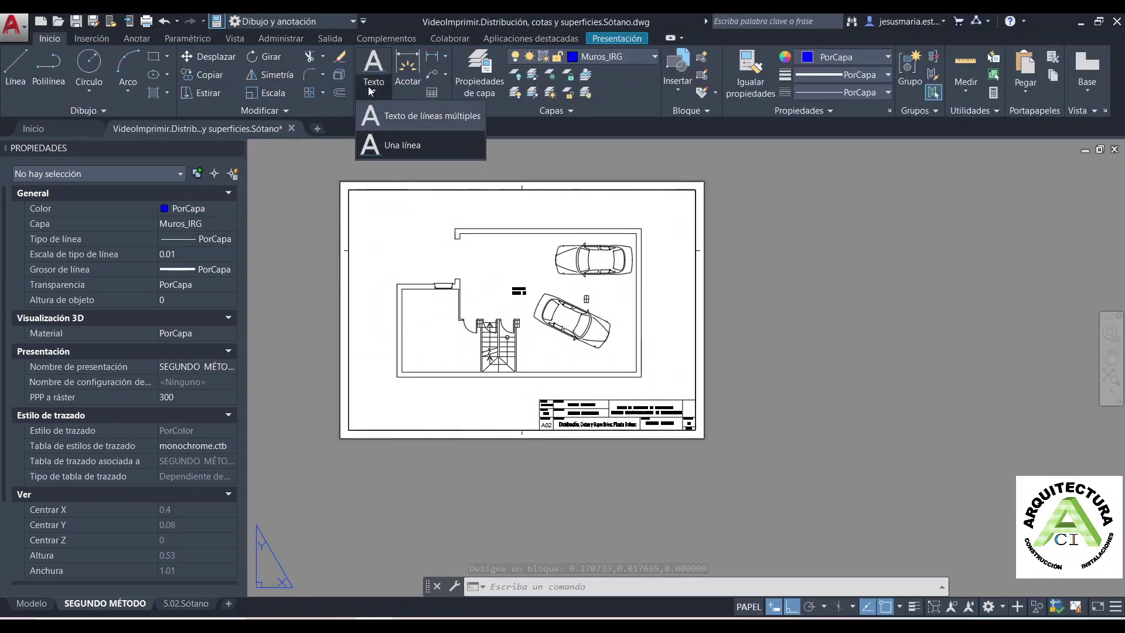
click(394, 145)
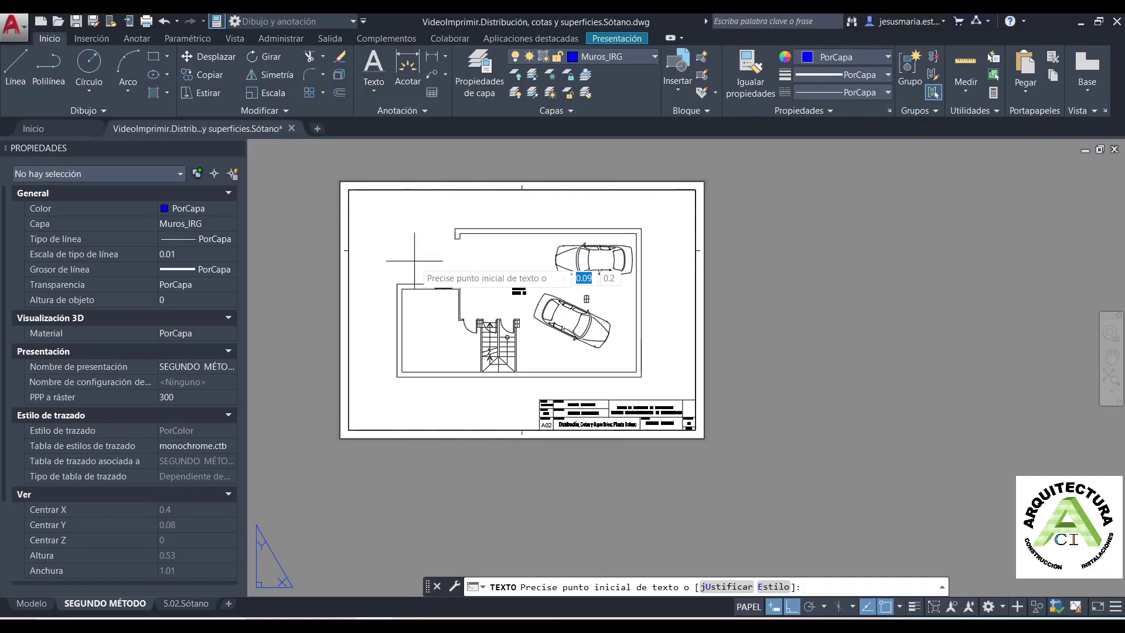
click(414, 260)
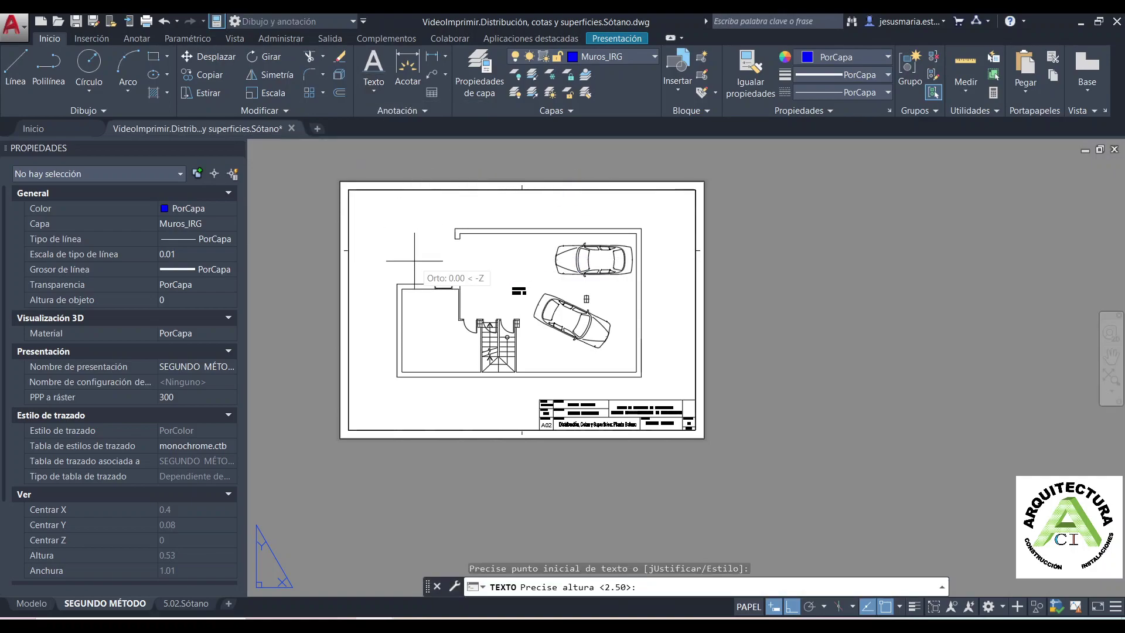
key(Return)
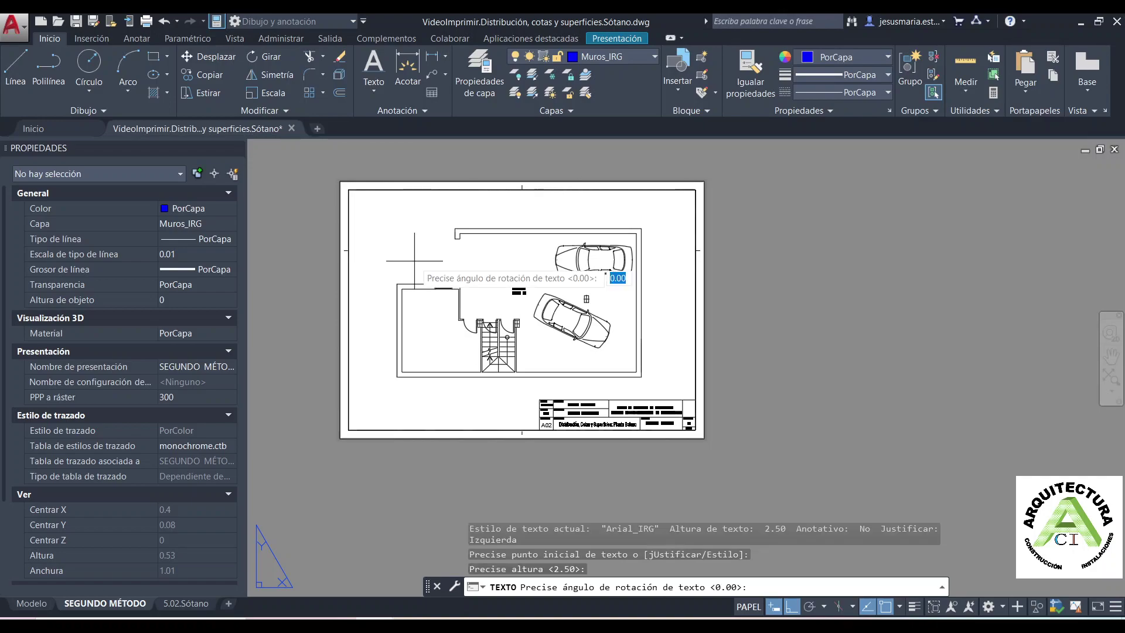
key(Return)
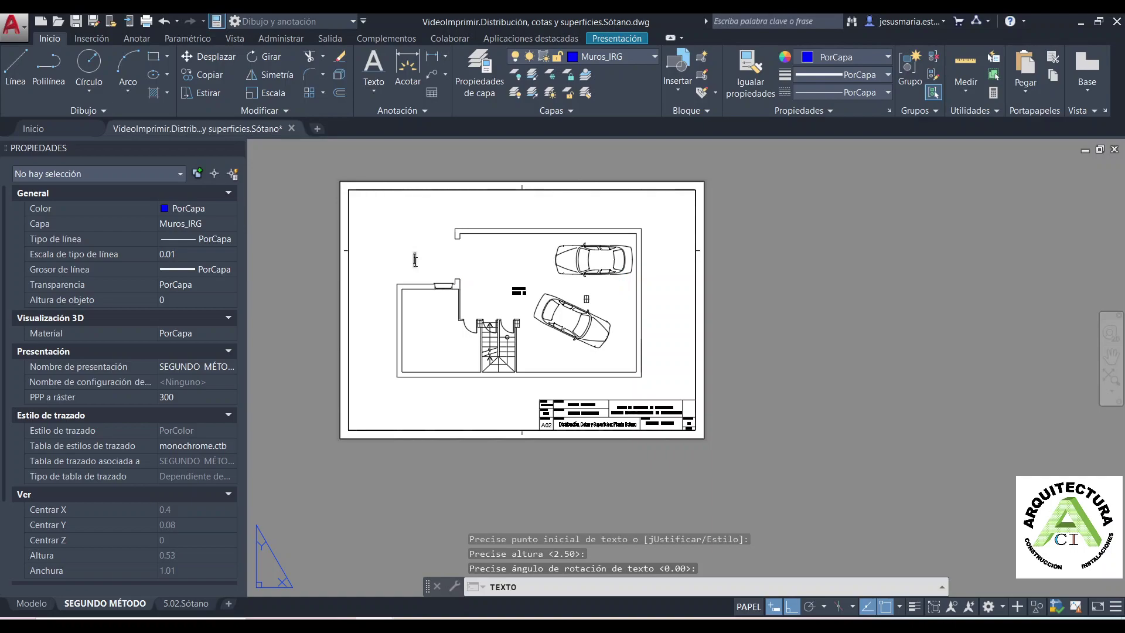
text(JESÚS)
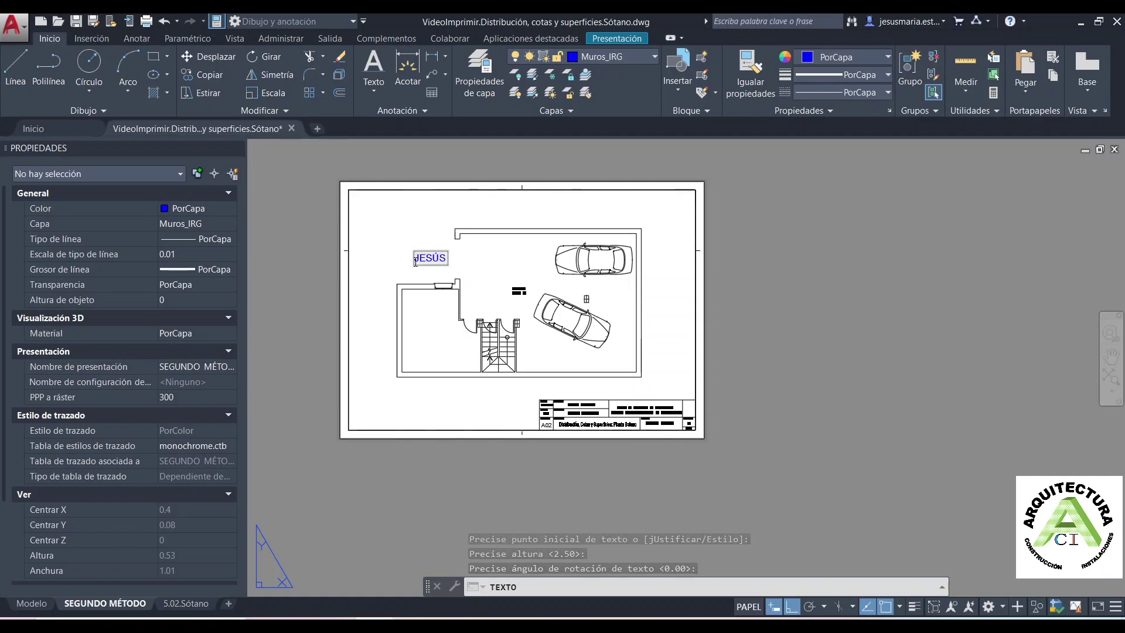
key(Return)
key(Escape)
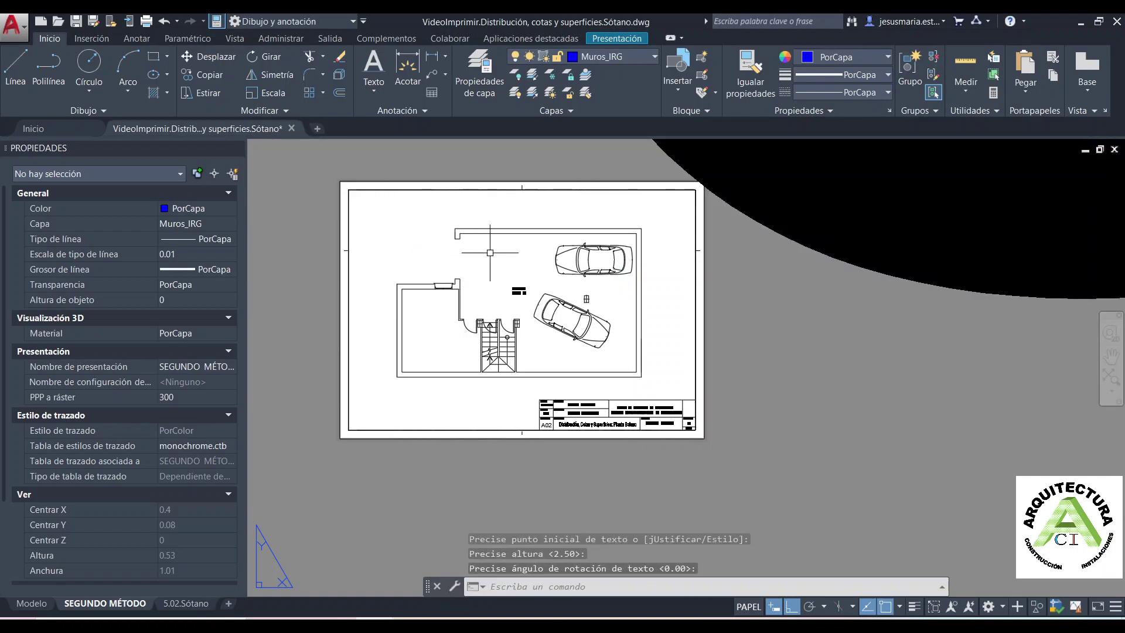
Window-select the new text label
scroll(738, 237, down, 2)
click(738, 238)
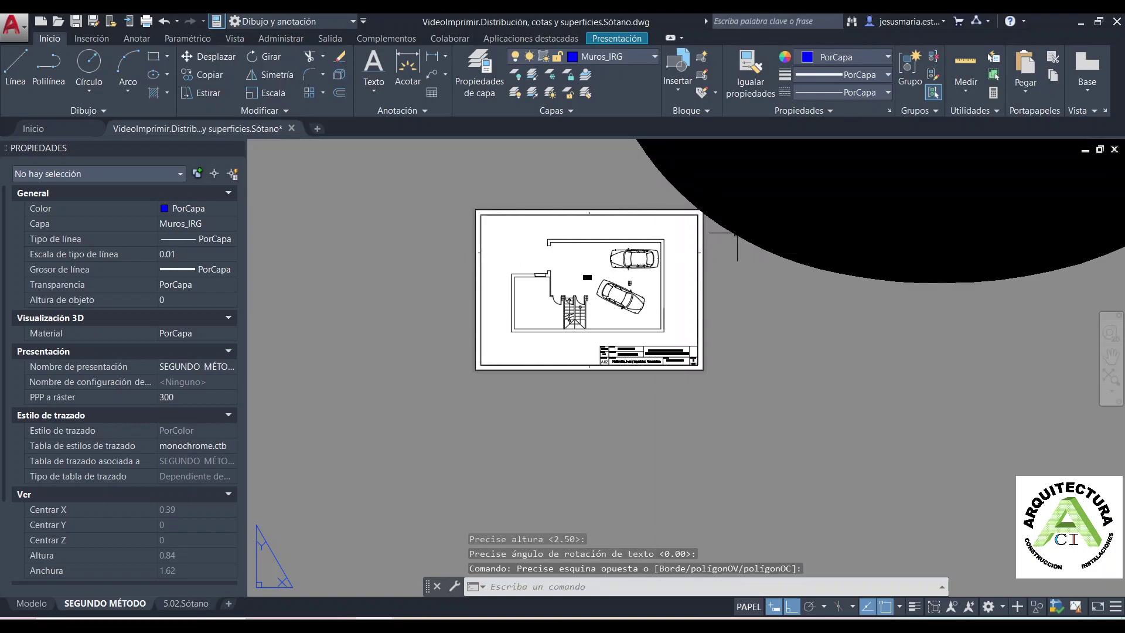
scroll(851, 255, up, 5)
click(803, 181)
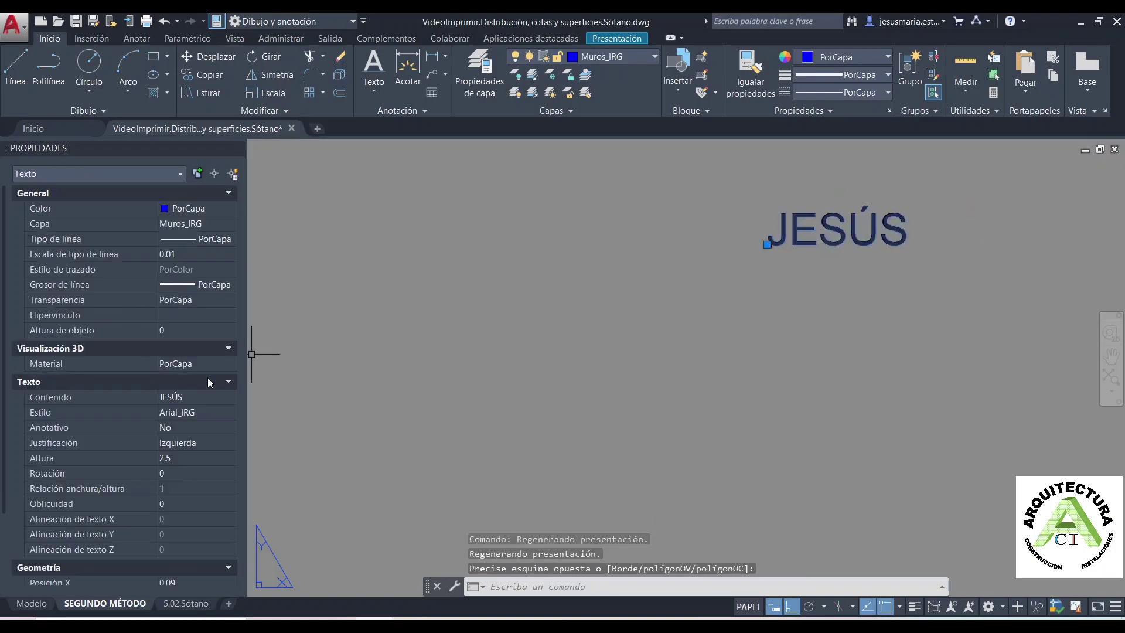
Set the text label's height to 0.03 in Properties, then reduce it further
click(174, 460)
text(0.025)
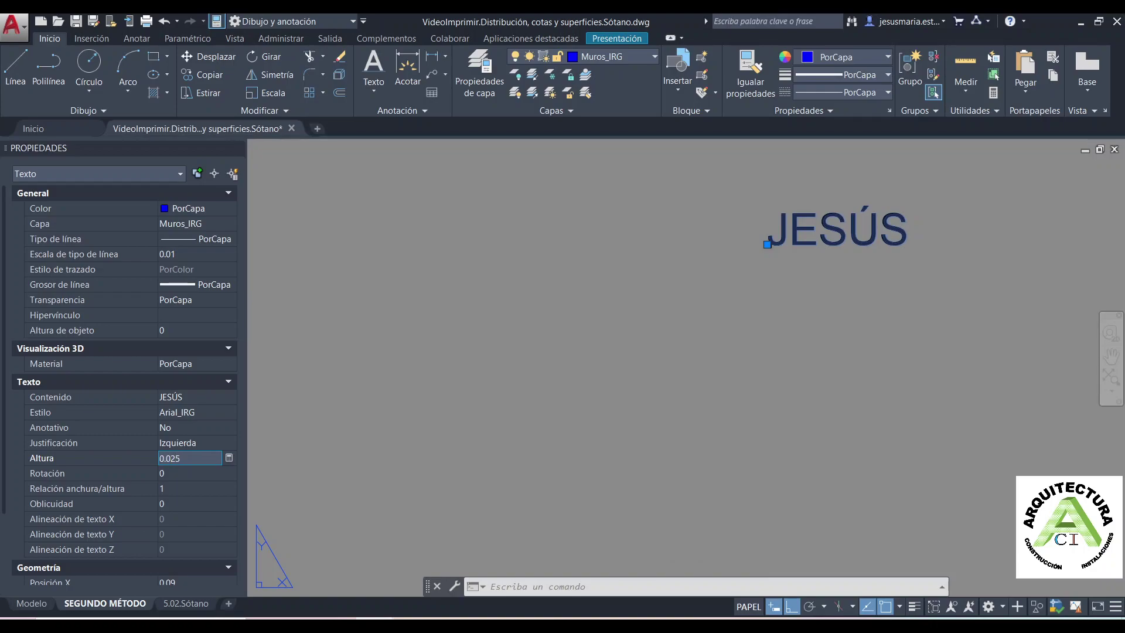
key(Tab)
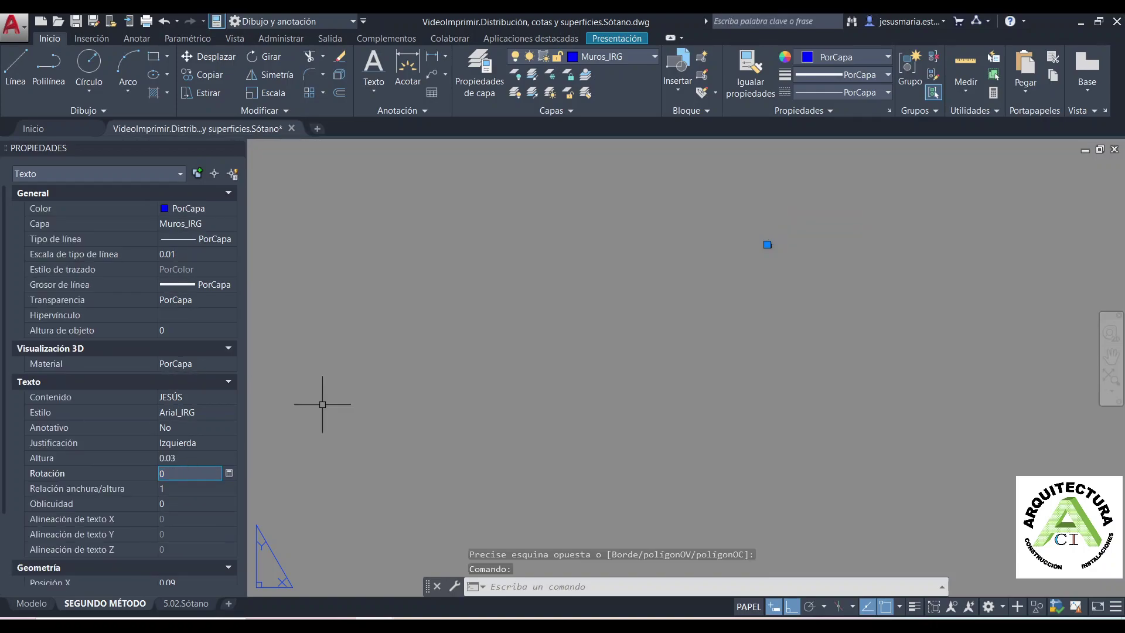
scroll(822, 265, up, 3)
scroll(808, 252, up, 3)
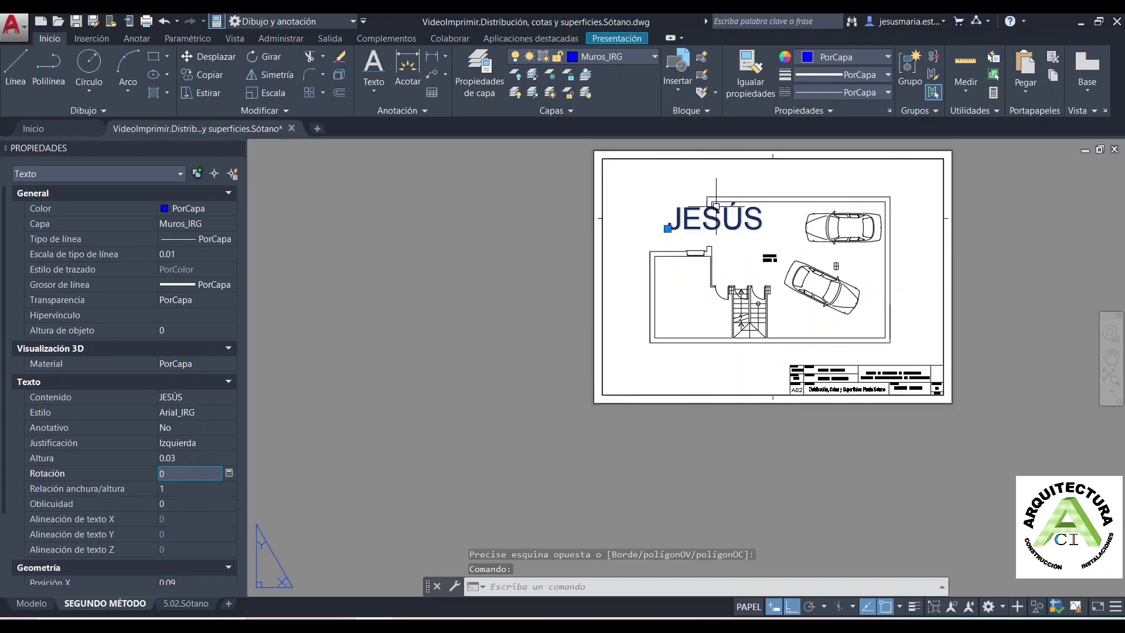
scroll(703, 222, up, 3)
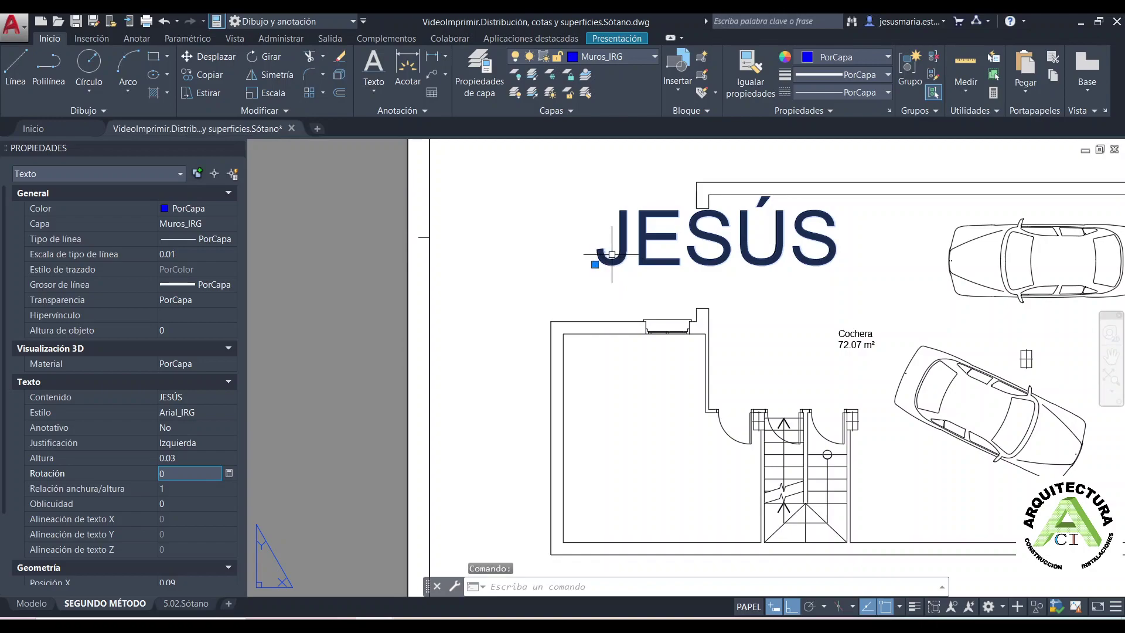
click(191, 458)
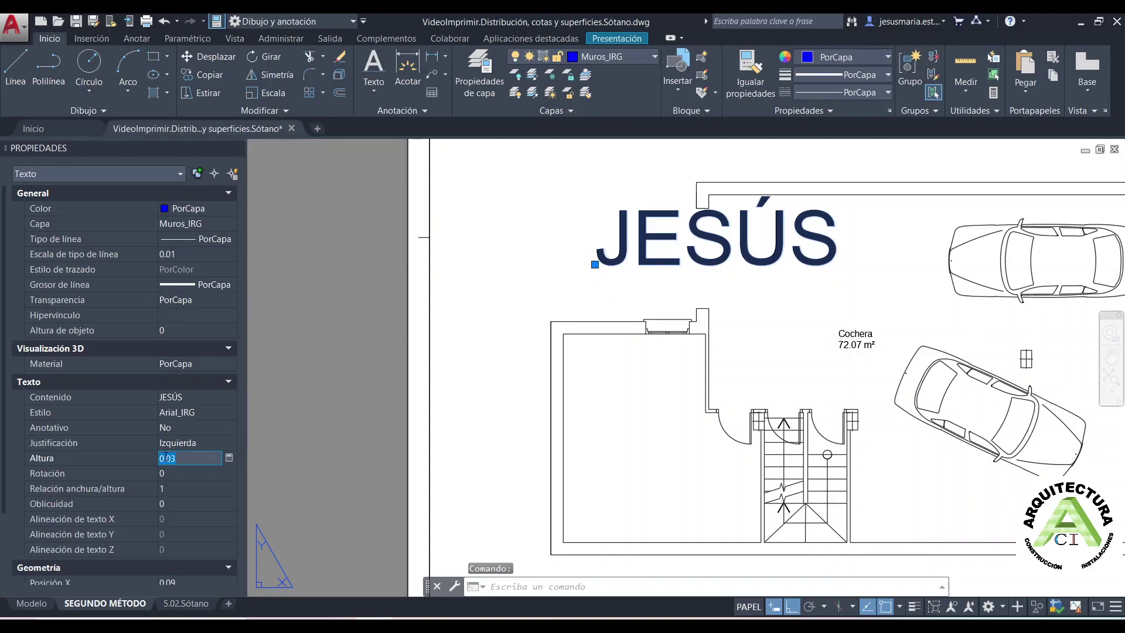
text(0)
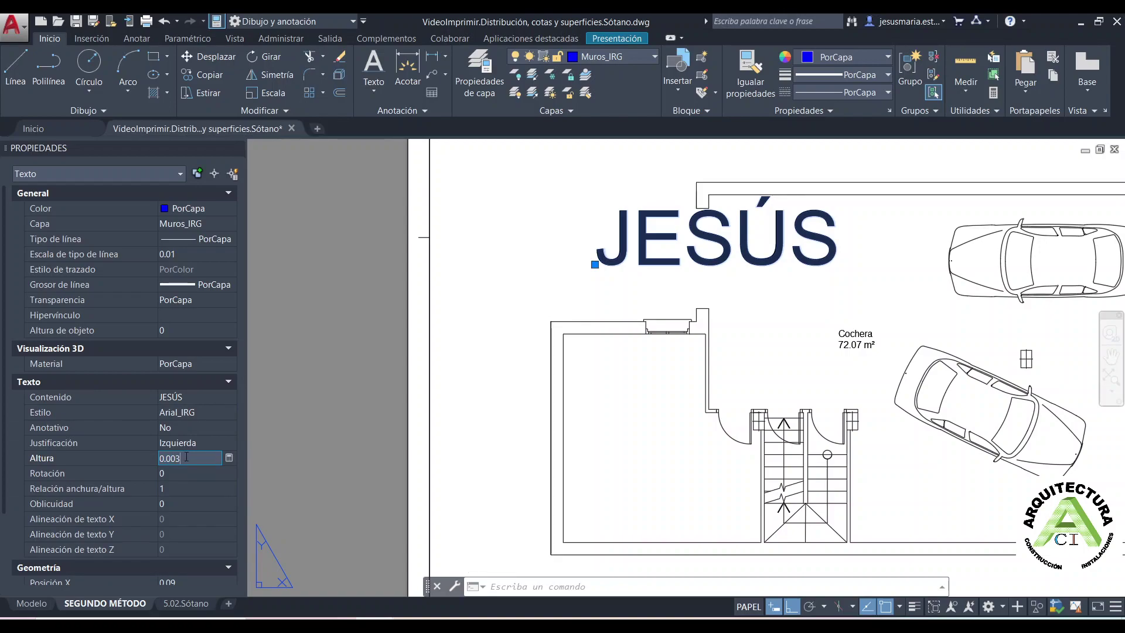
text(25)
key(Return)
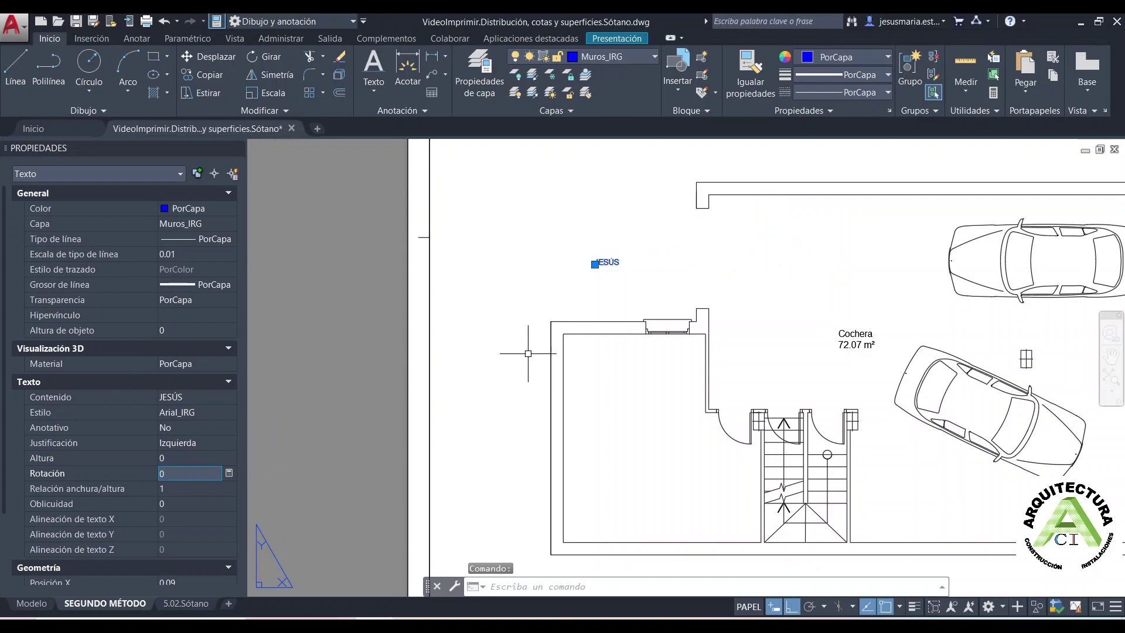
Deselect and check the resized label, then switch to the Modelo tab
key(Escape)
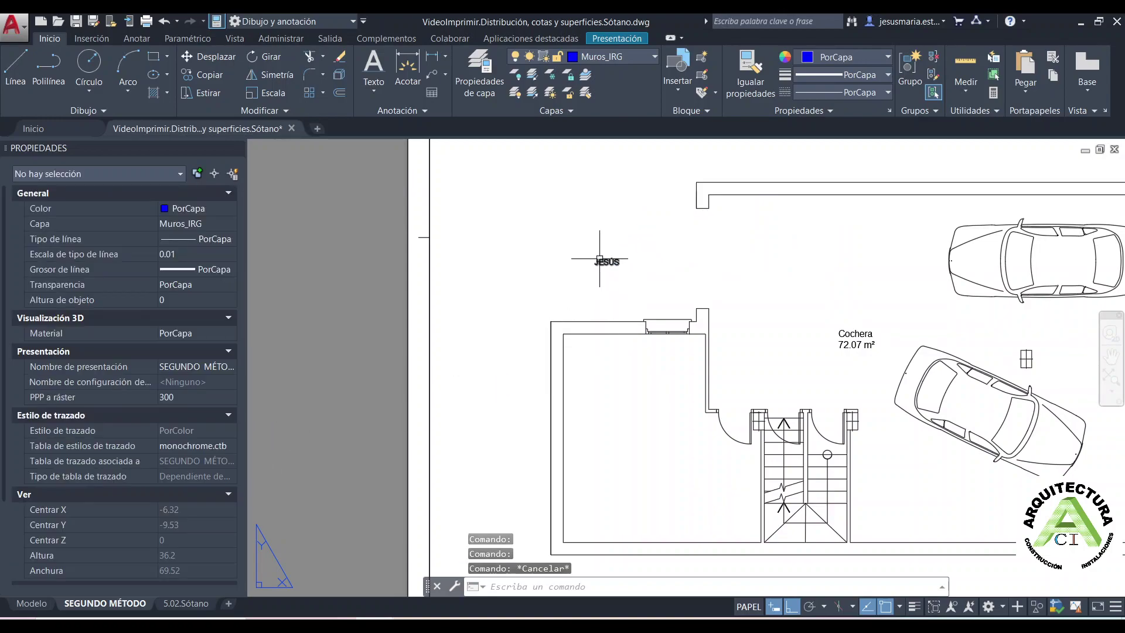
scroll(600, 260, up, 4)
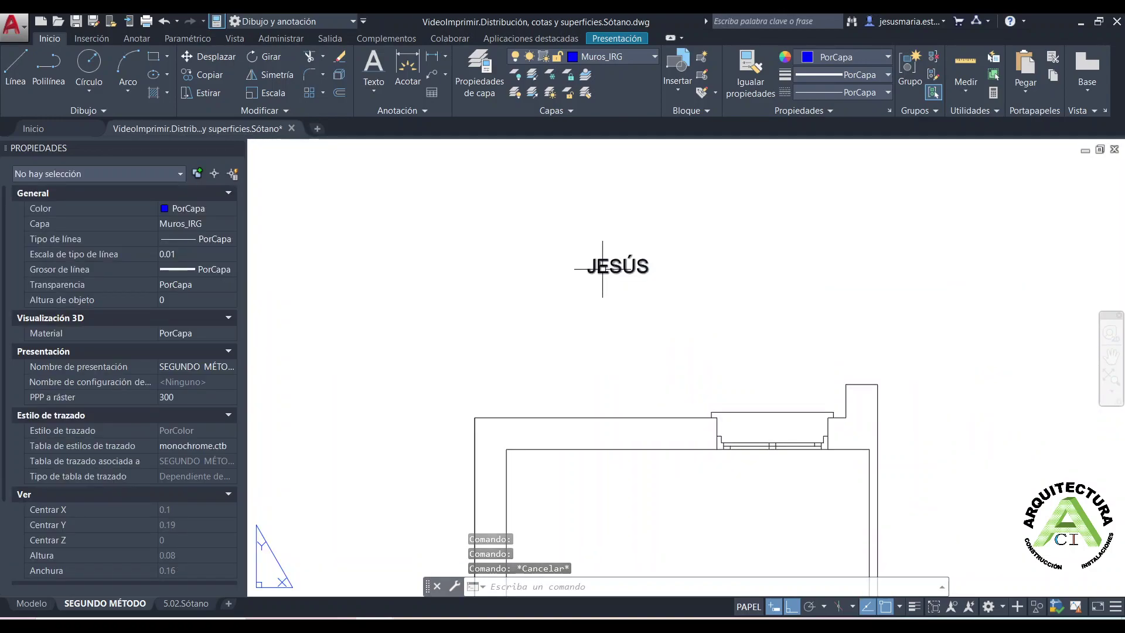
scroll(603, 263, down, 3)
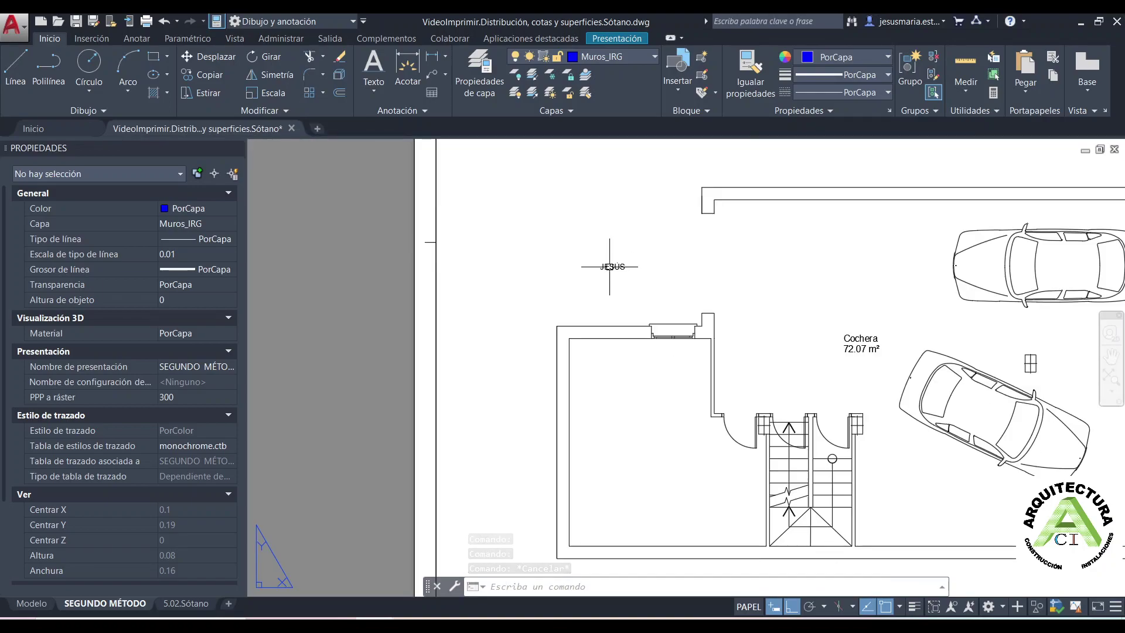
scroll(606, 264, down, 2)
click(606, 268)
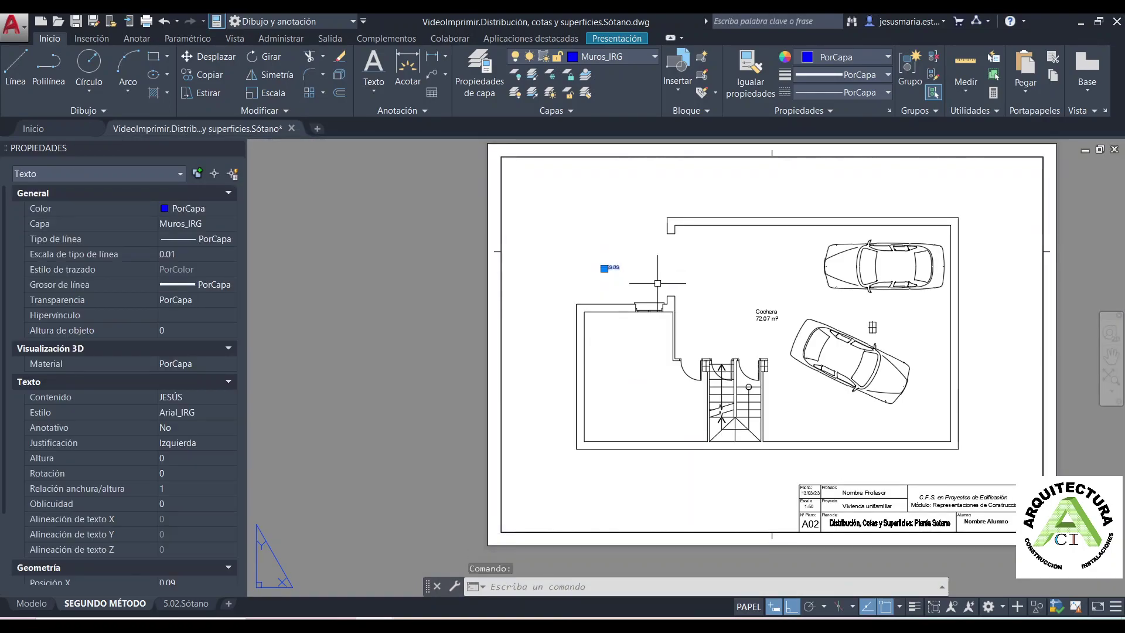
key(Escape)
key(Escape)
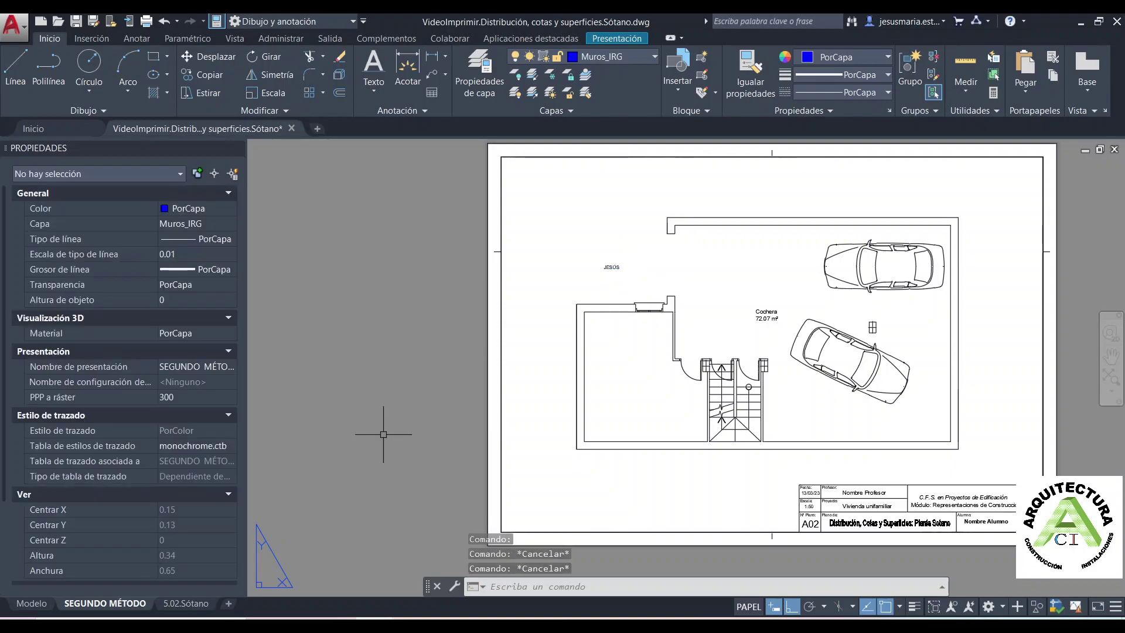
click(33, 603)
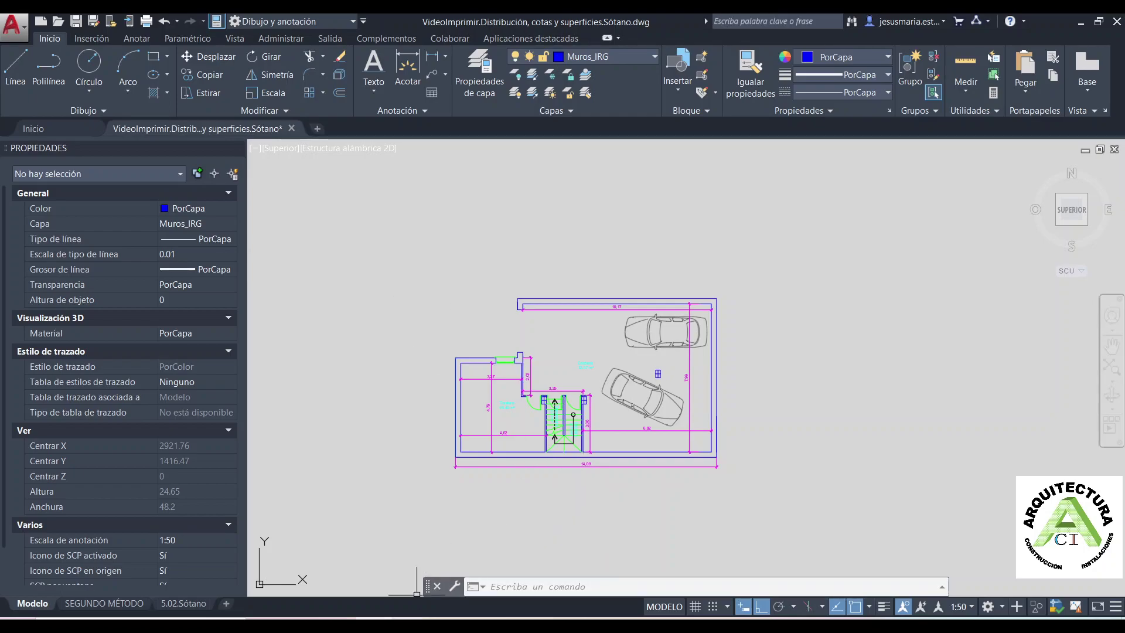
key(alt+Tab)
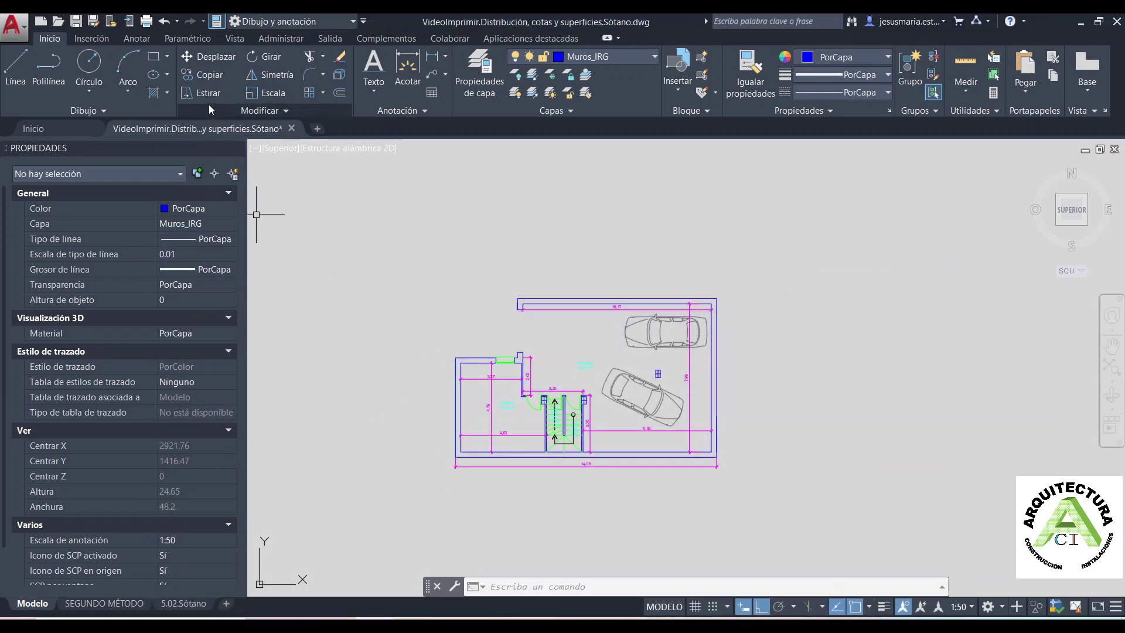
Draw a 21 × 14.85 rectangle starting below-left of the basement plan
click(154, 56)
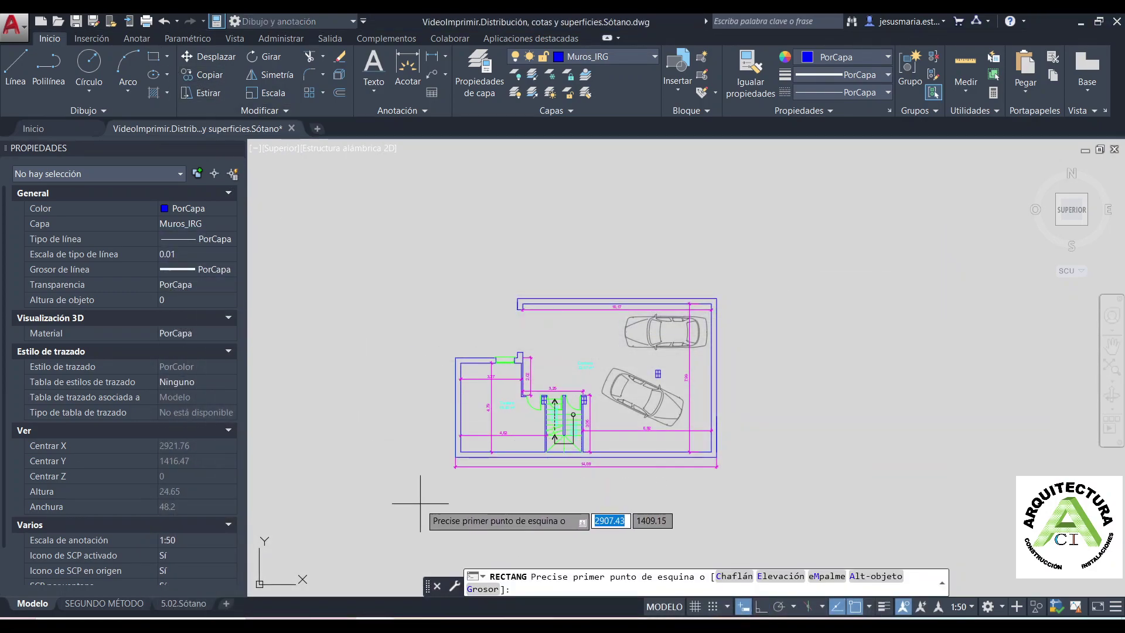
click(398, 508)
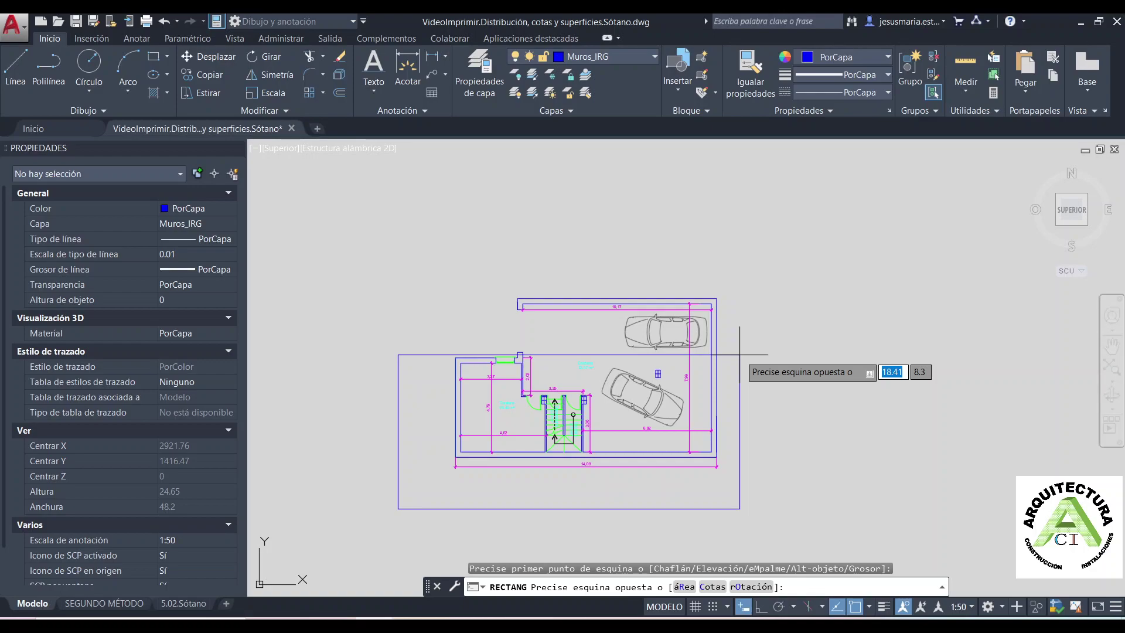
text(21)
key(Tab)
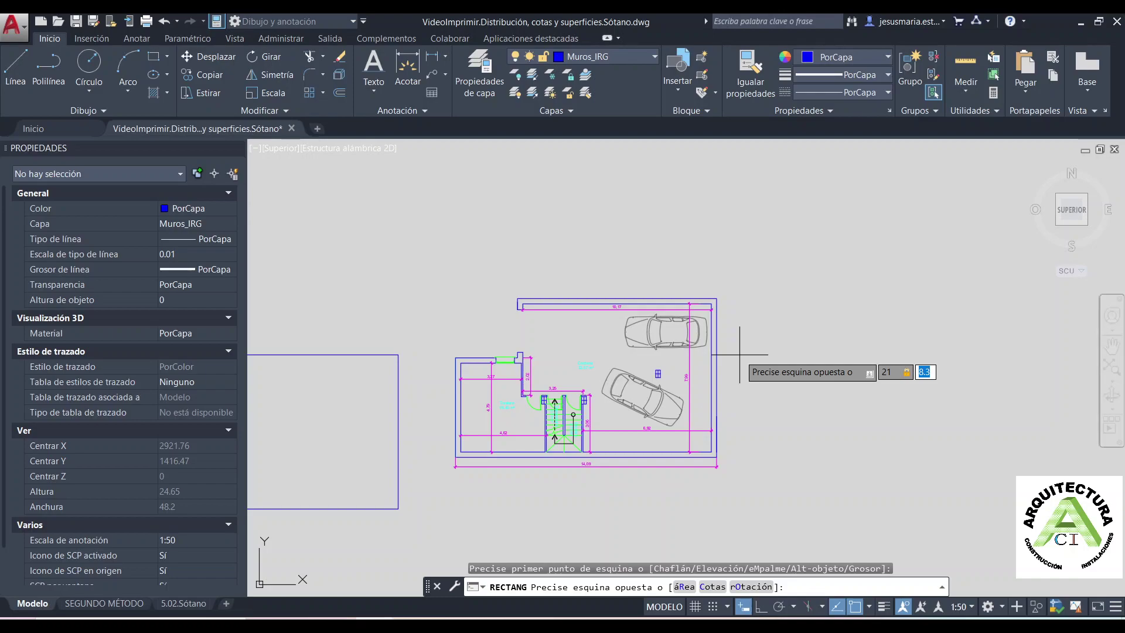
text(14)
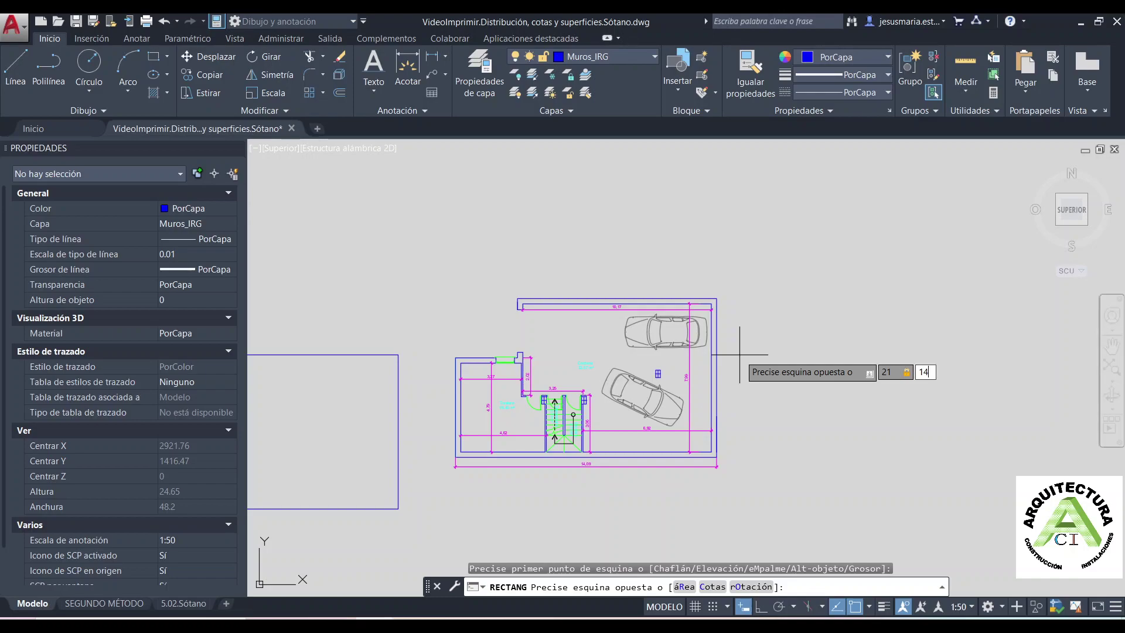
text(.85)
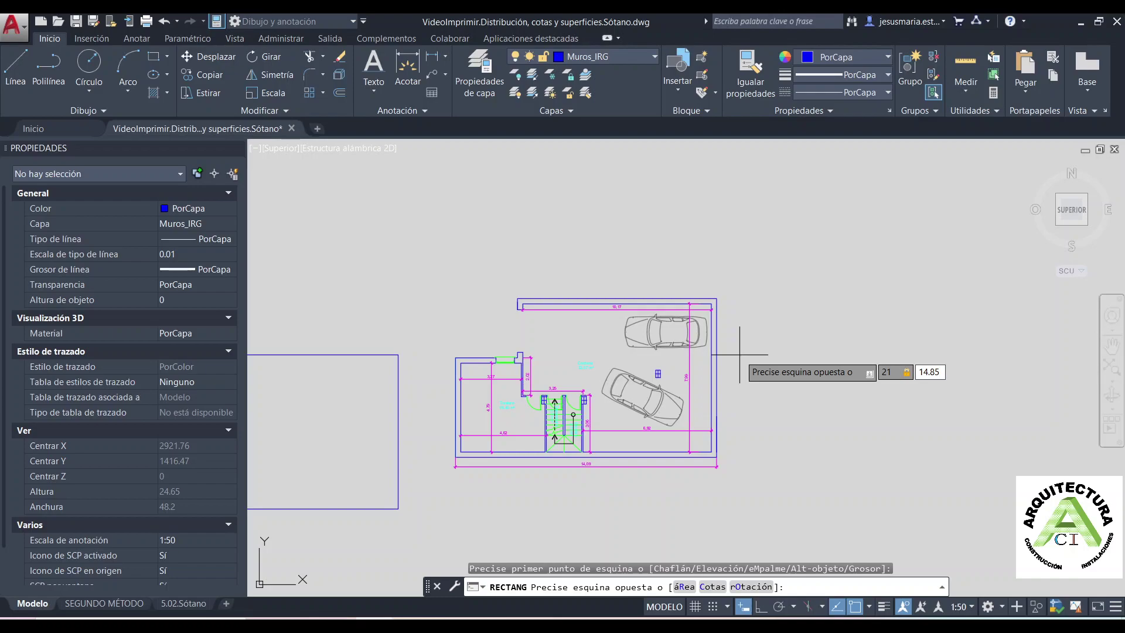
key(Return)
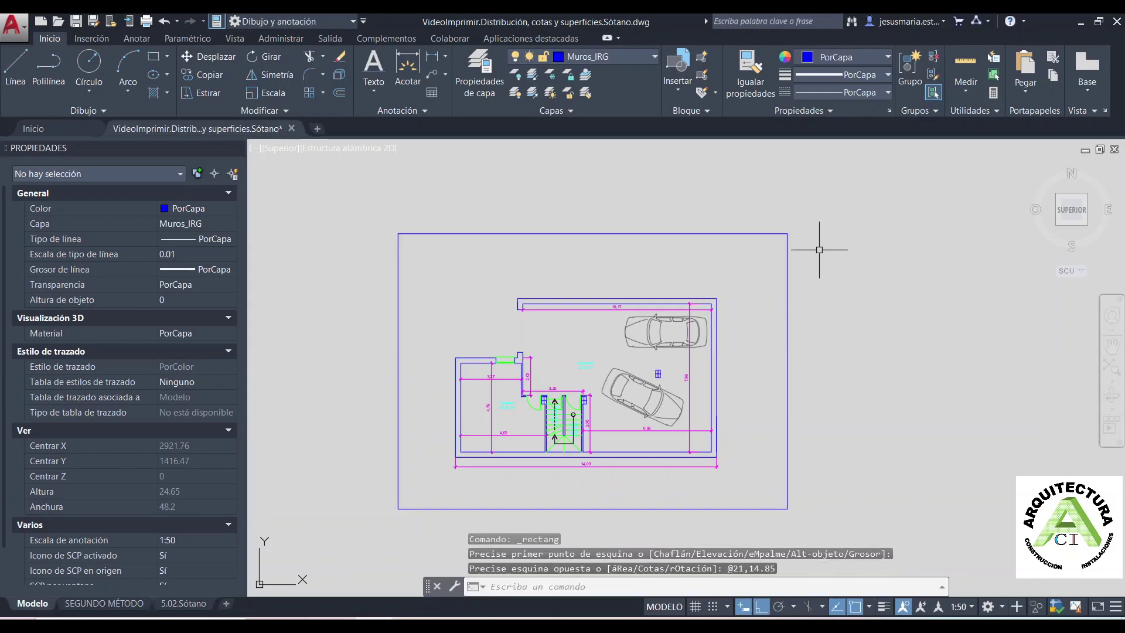
Move the frame rectangle slightly down, with Ortho off, so the plan sits centred
click(208, 56)
click(408, 234)
key(Return)
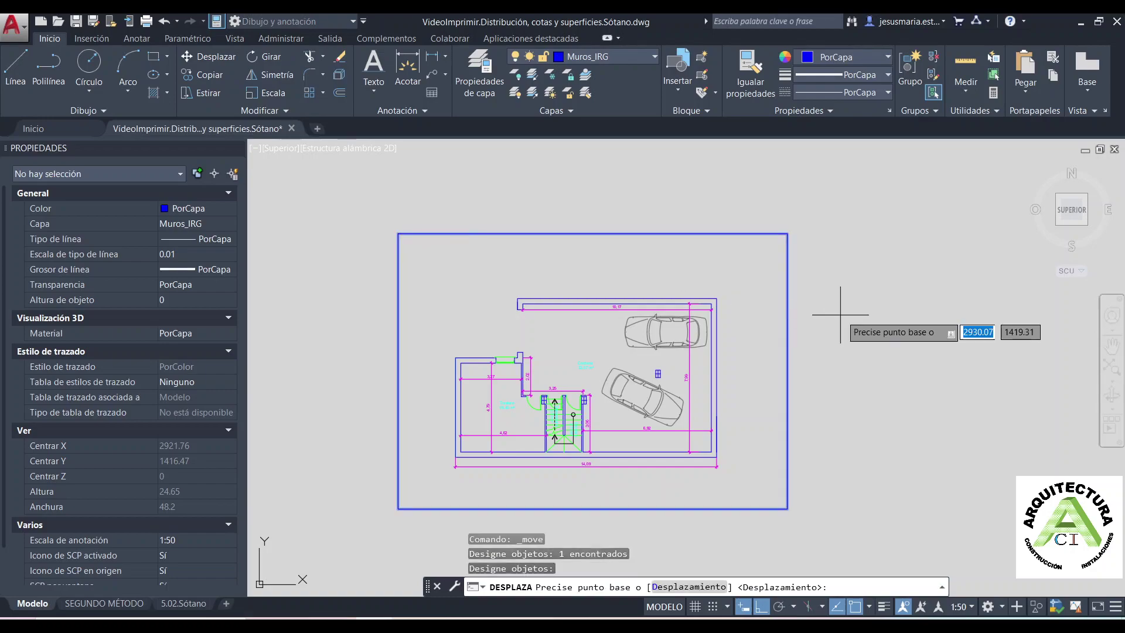
click(846, 318)
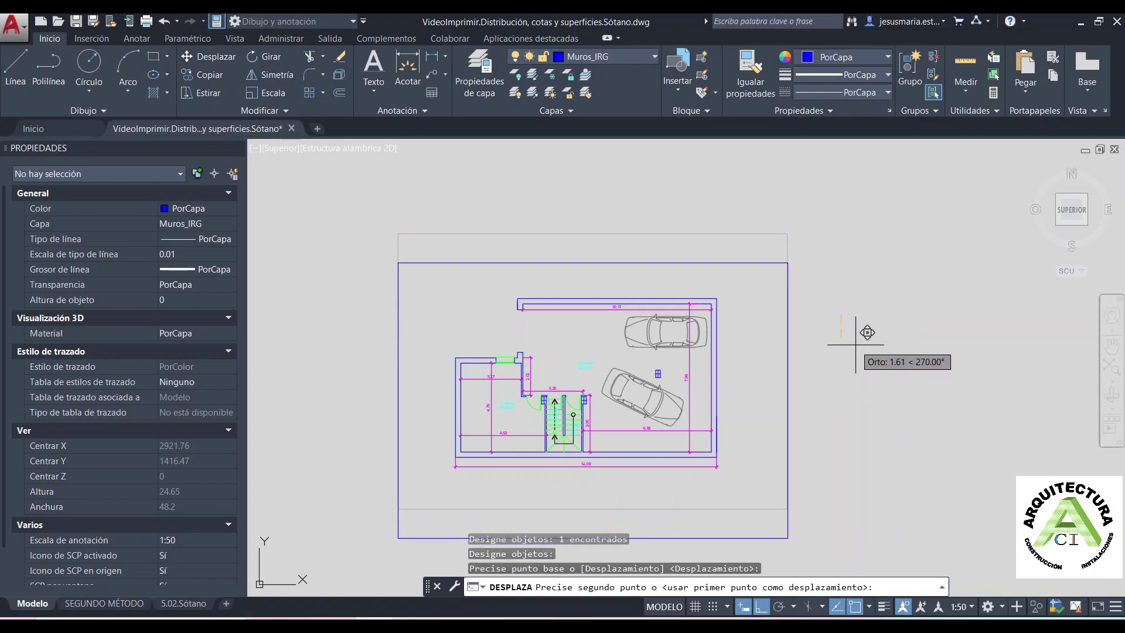
key(F8)
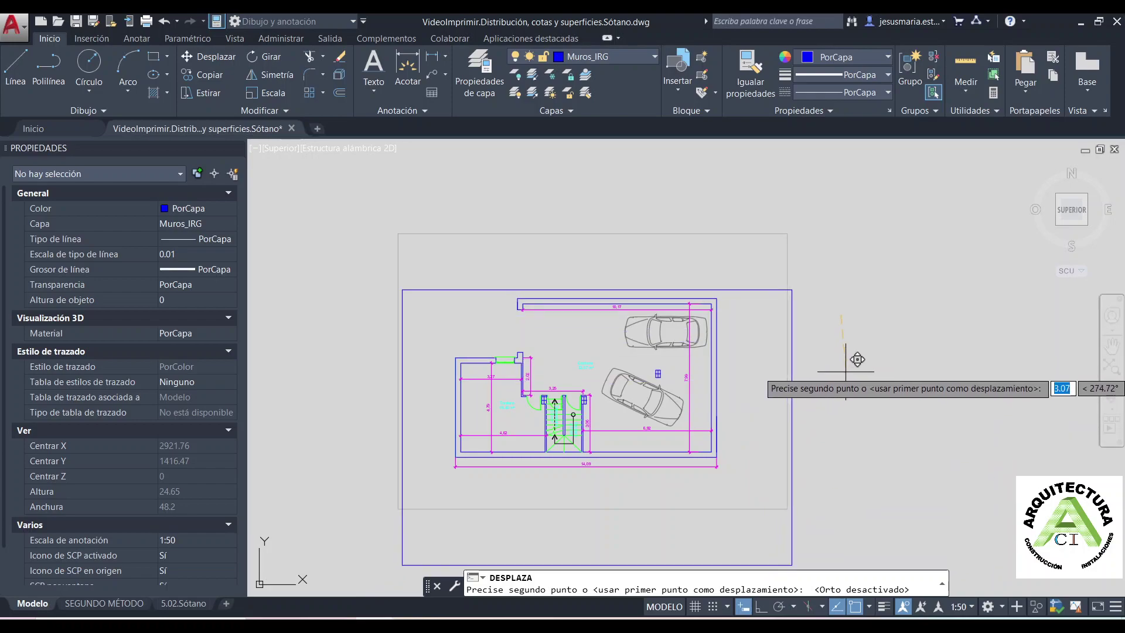
click(852, 341)
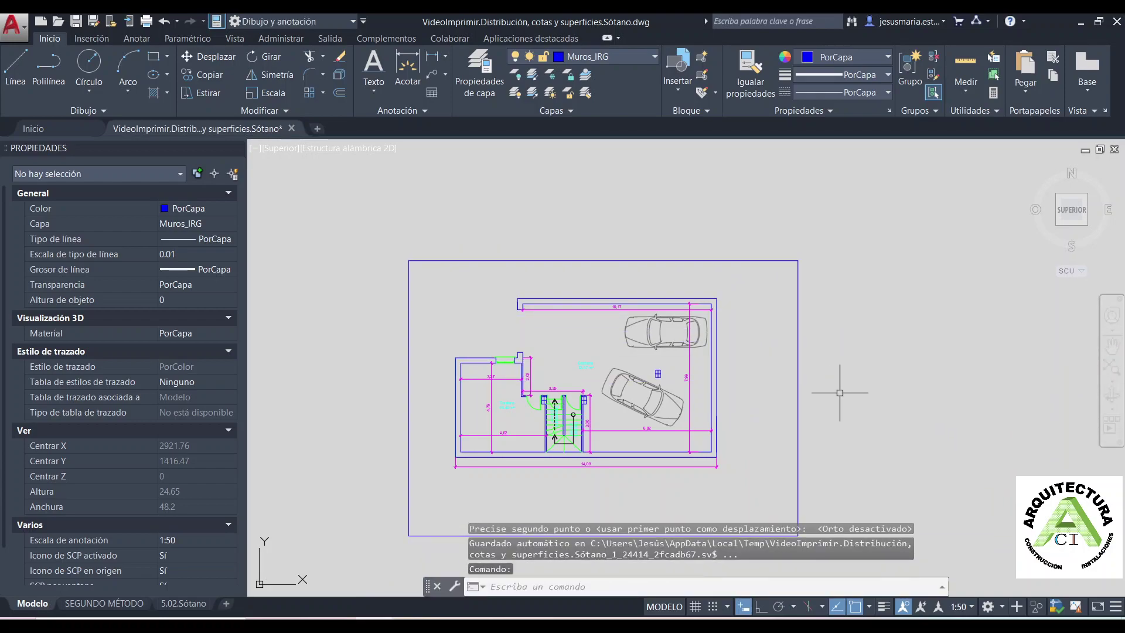
middle_drag(843, 392, 820, 314)
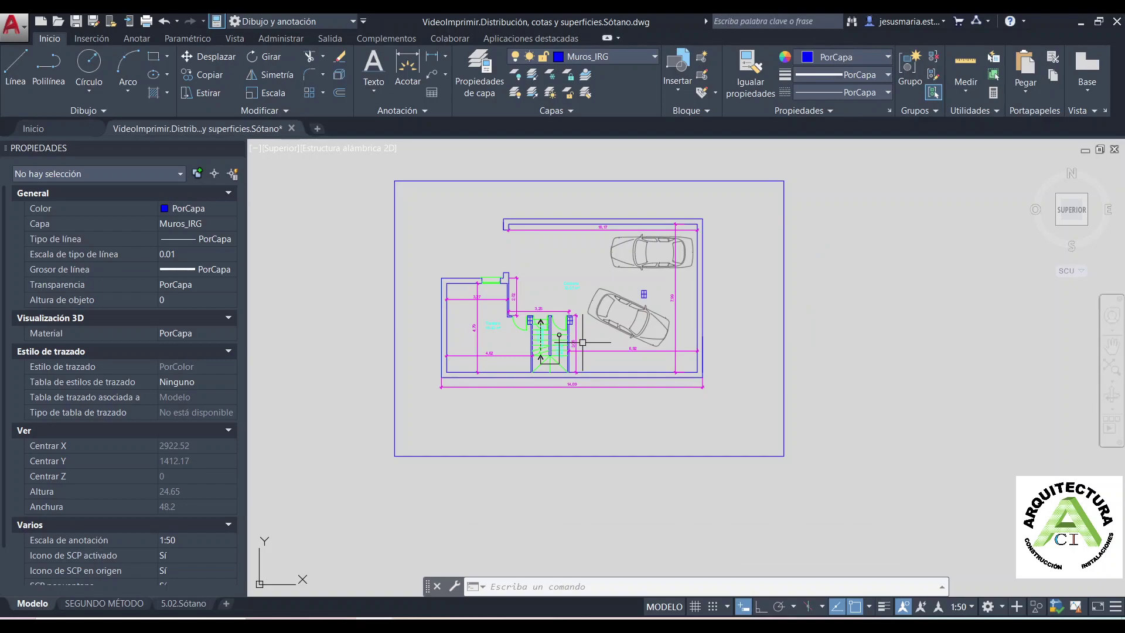
Insert the Cajetín_IRG title block near the frame's bottom edge with blank attributes
click(91, 40)
click(19, 92)
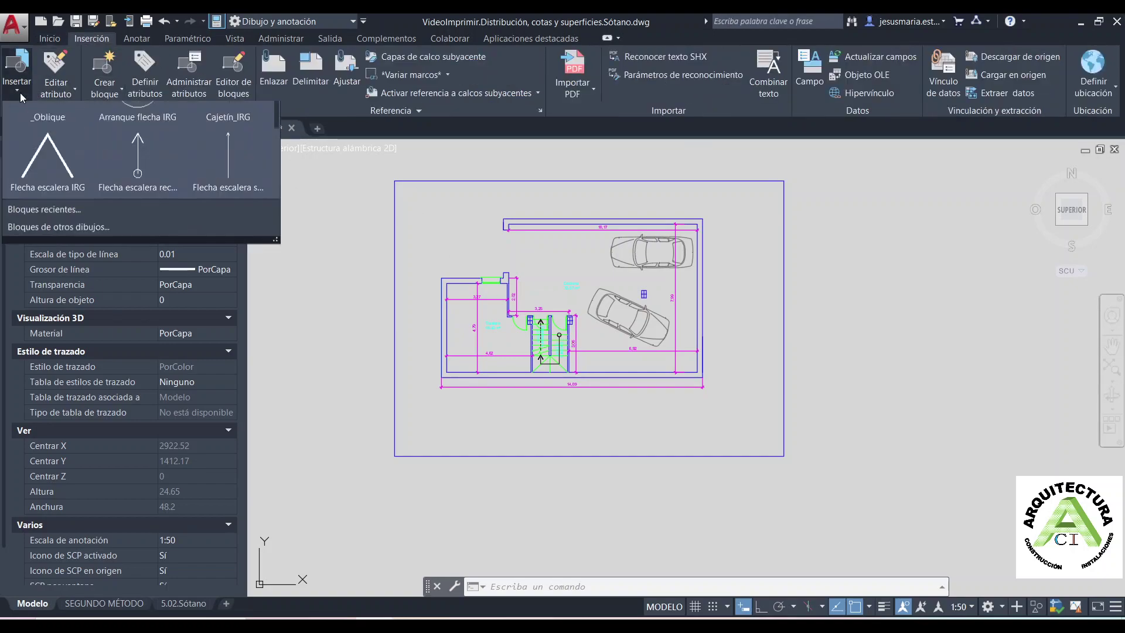
click(200, 128)
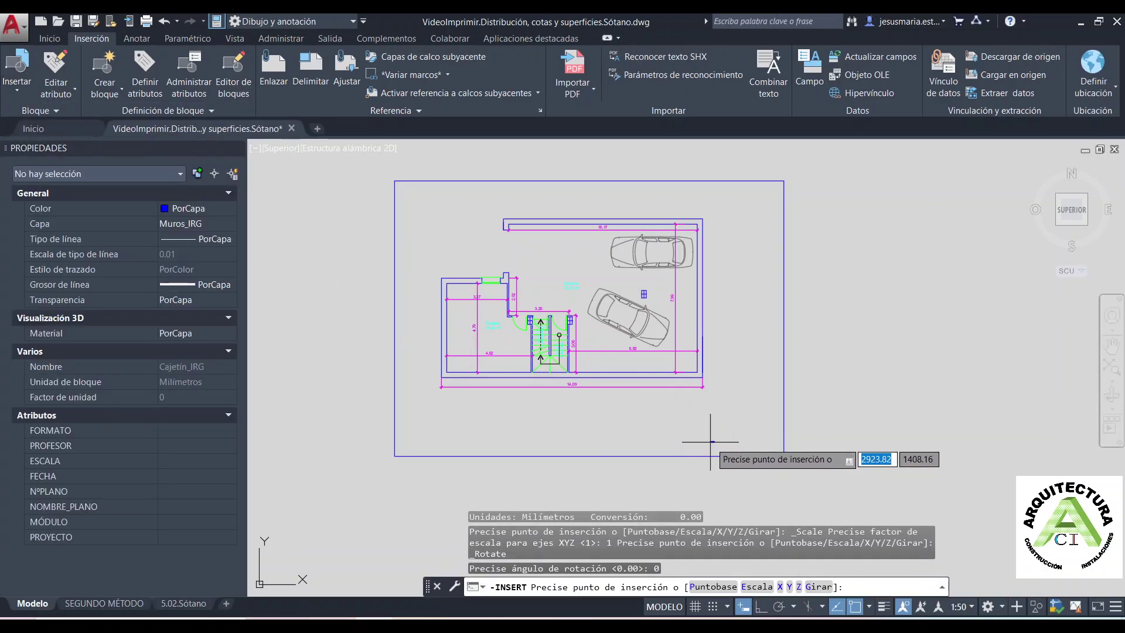
click(710, 441)
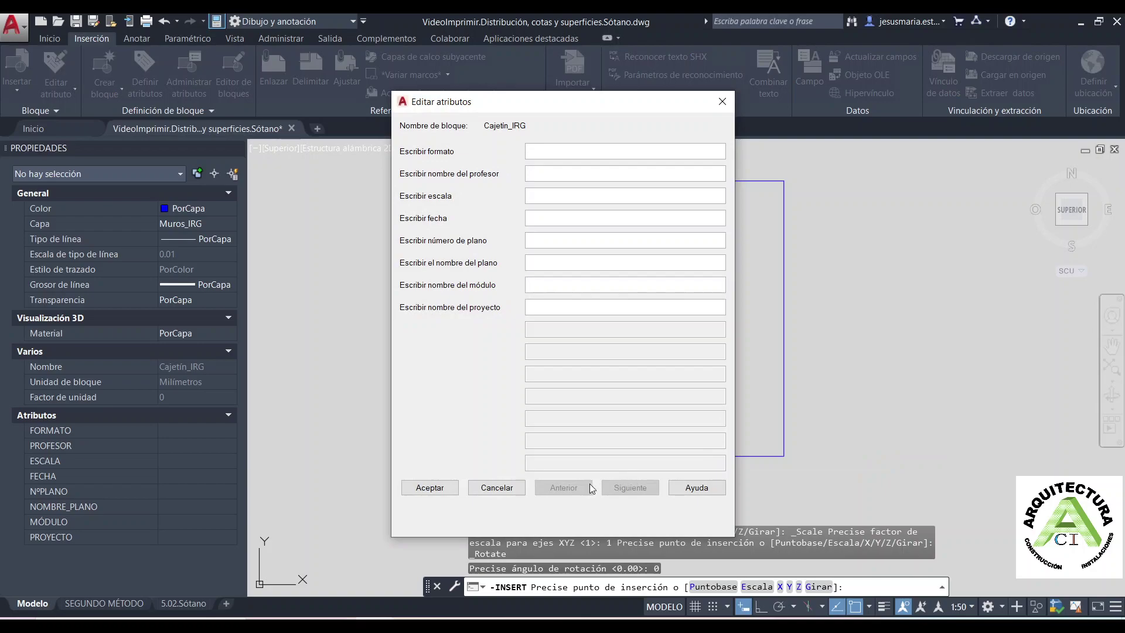
click(444, 488)
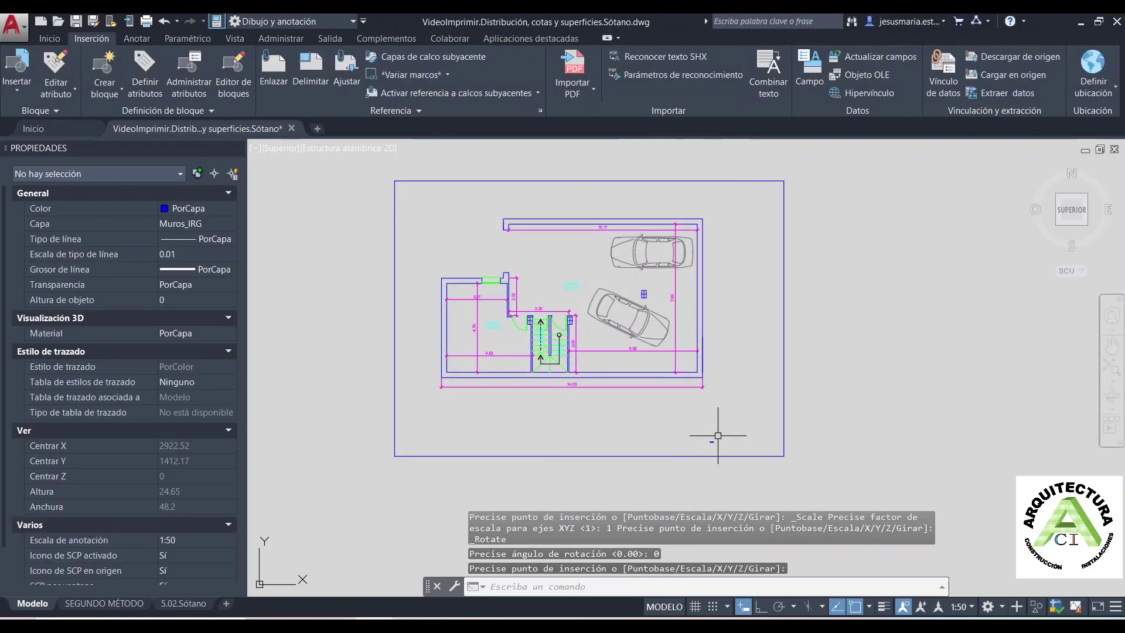
scroll(732, 436, up, 10)
scroll(747, 432, up, 5)
scroll(749, 431, up, 3)
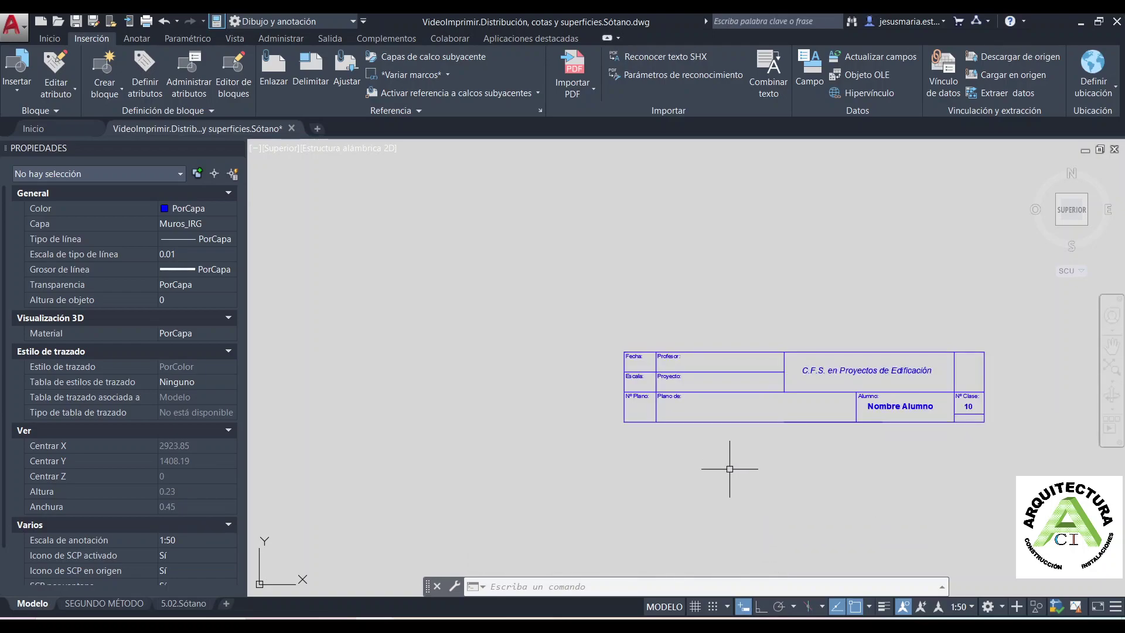
text(dist)
key(Return)
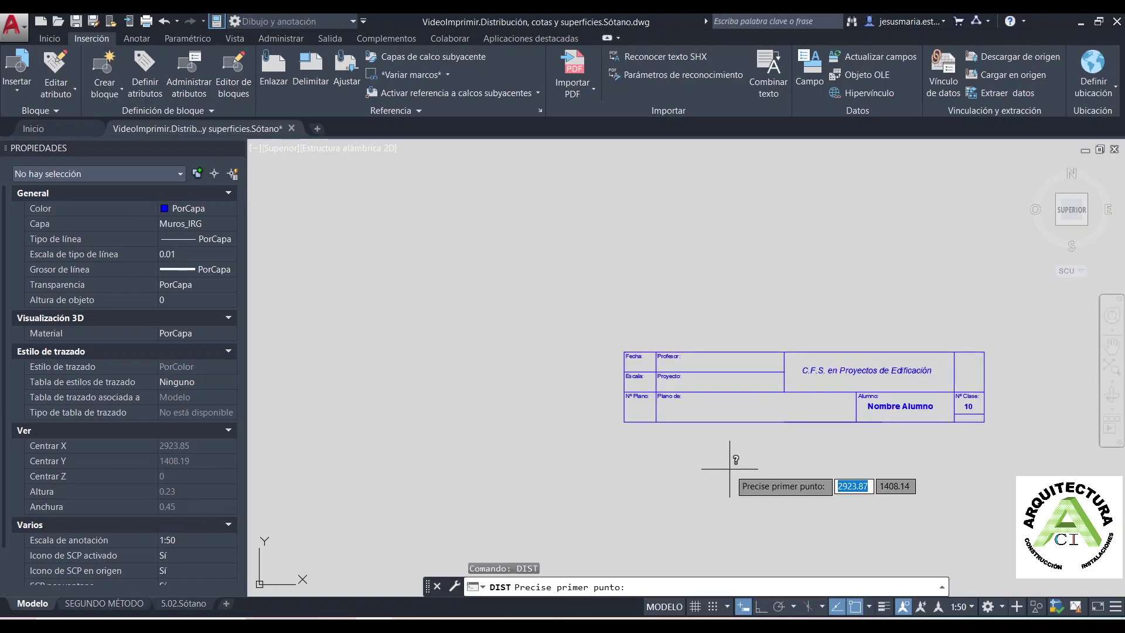
click(973, 421)
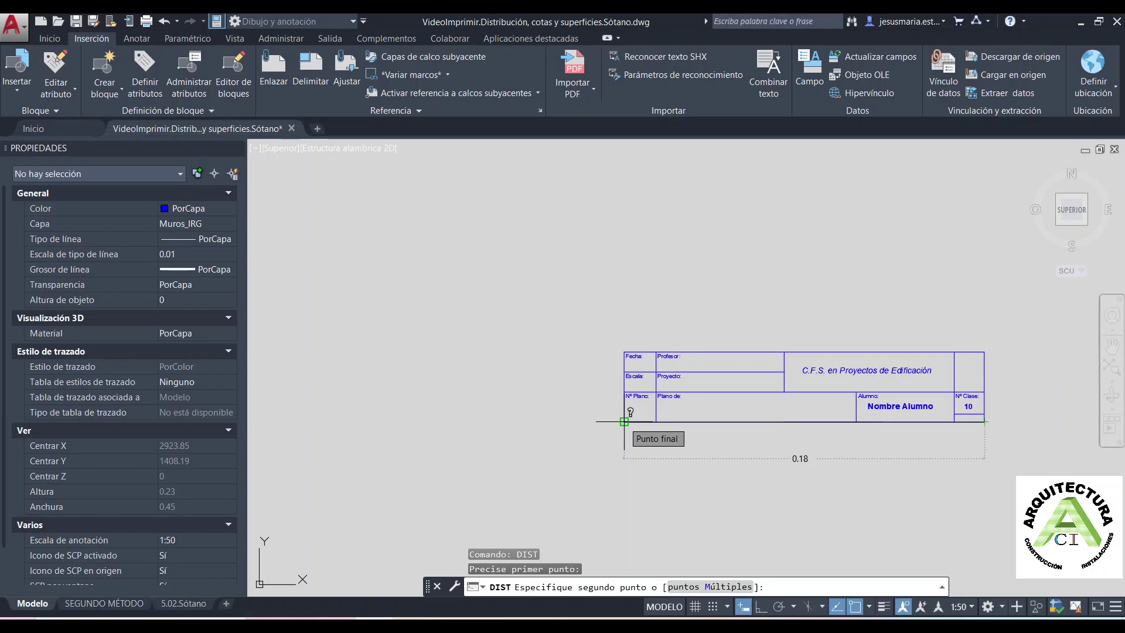
key(Escape)
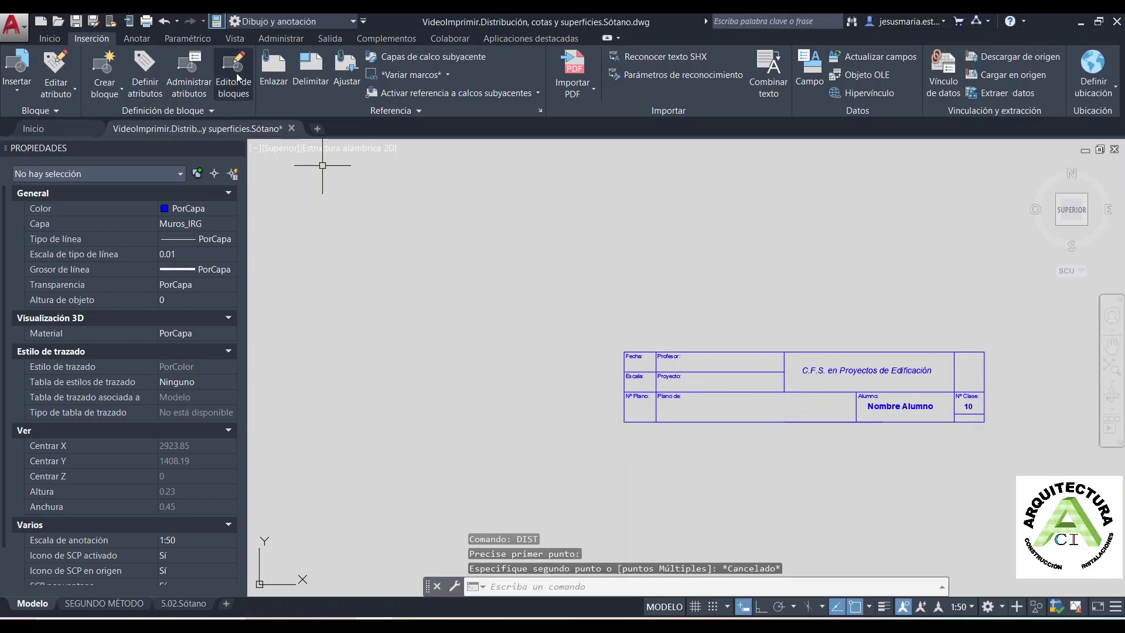
Scale the title block by reference from its lower-left corner, using its bottom edge as reference
click(50, 39)
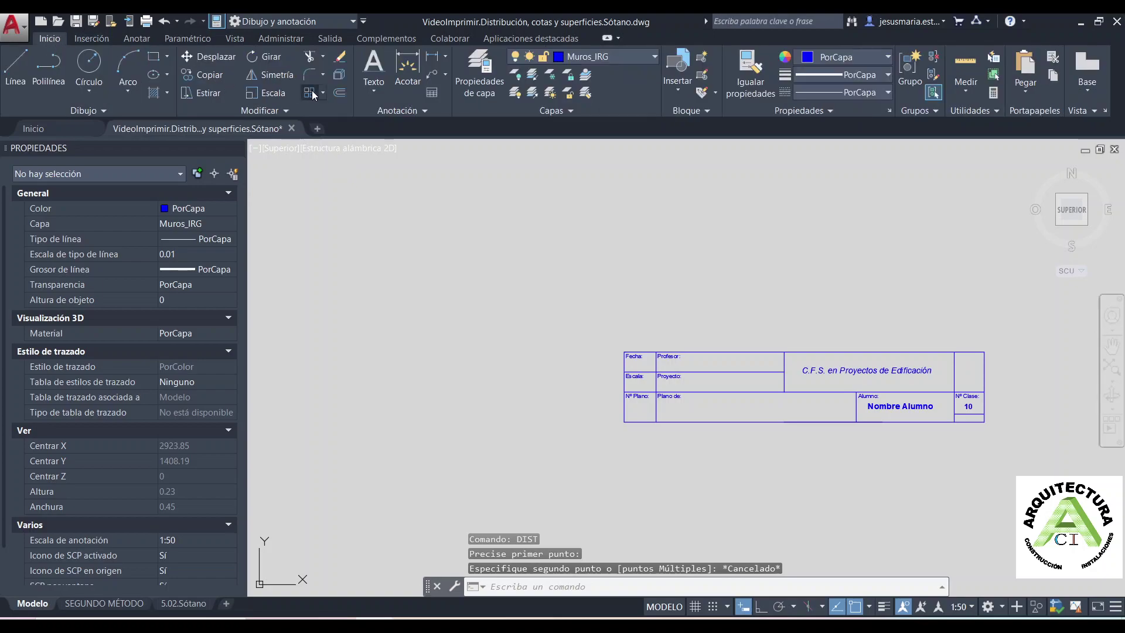
click(266, 92)
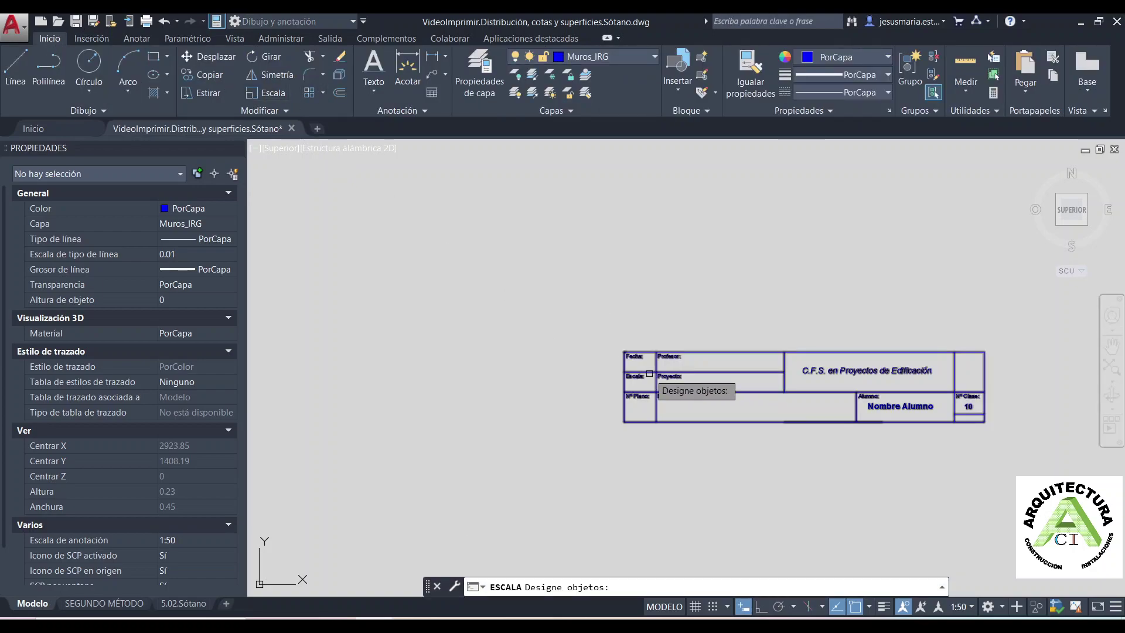
click(650, 376)
key(Return)
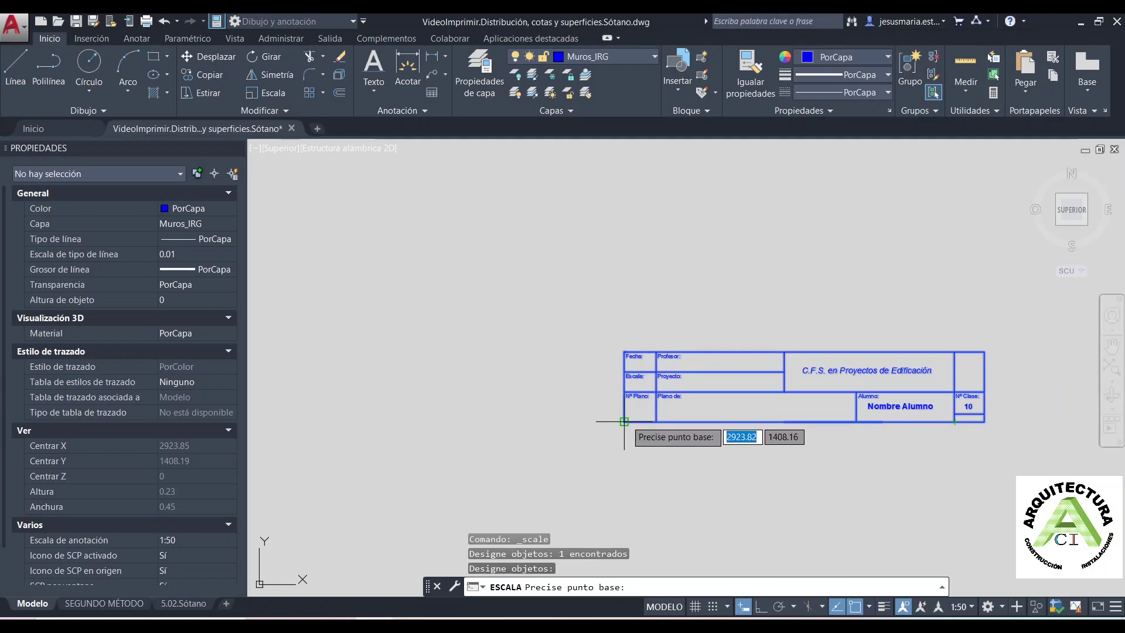
click(623, 421)
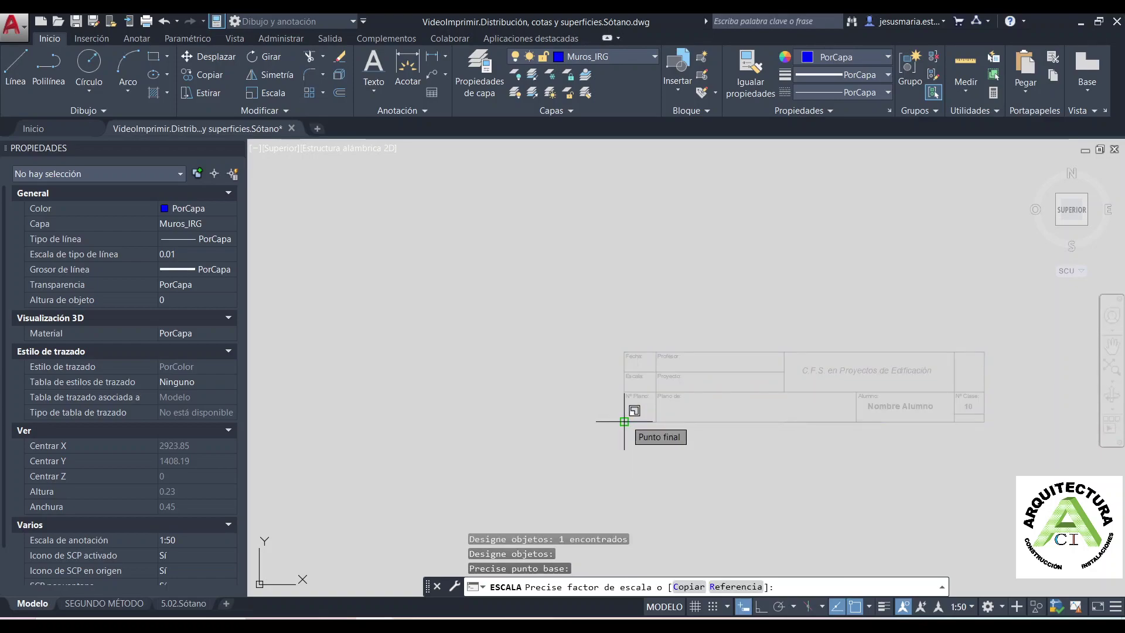
text(R)
key(Return)
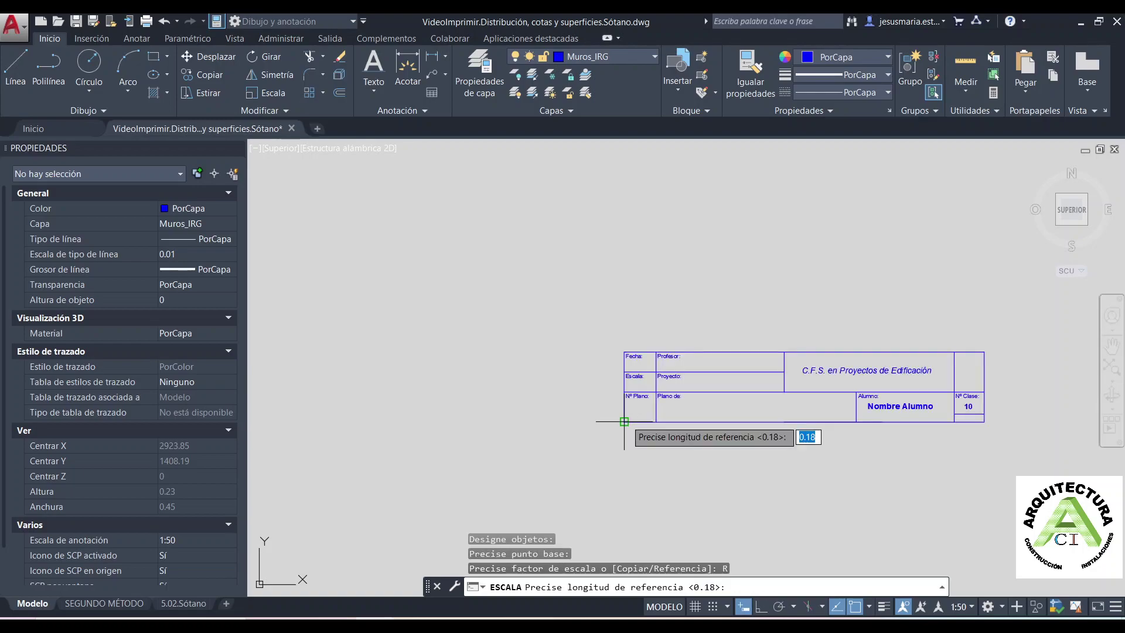
click(624, 421)
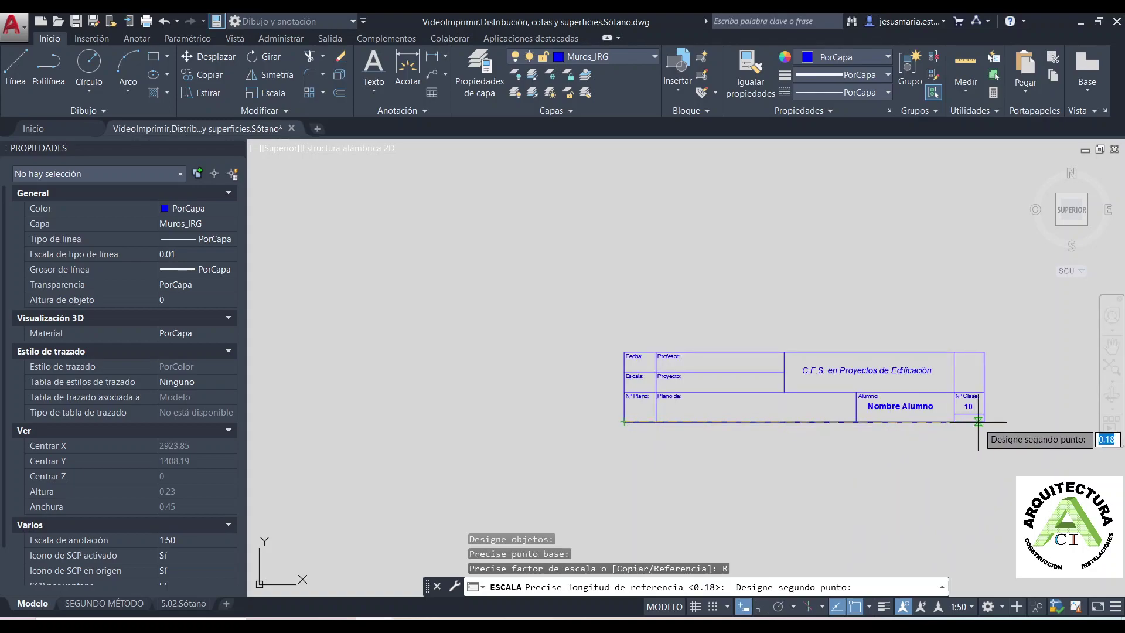
click(980, 421)
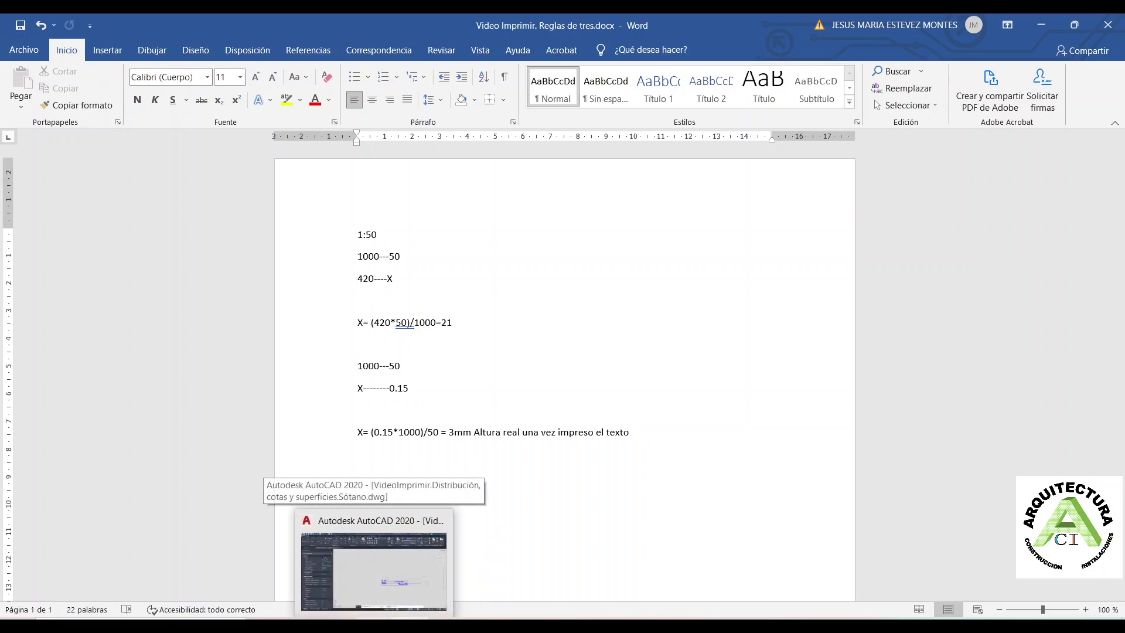
Return to the AutoCAD drawing from the Reglas de tres Word notes
click(374, 571)
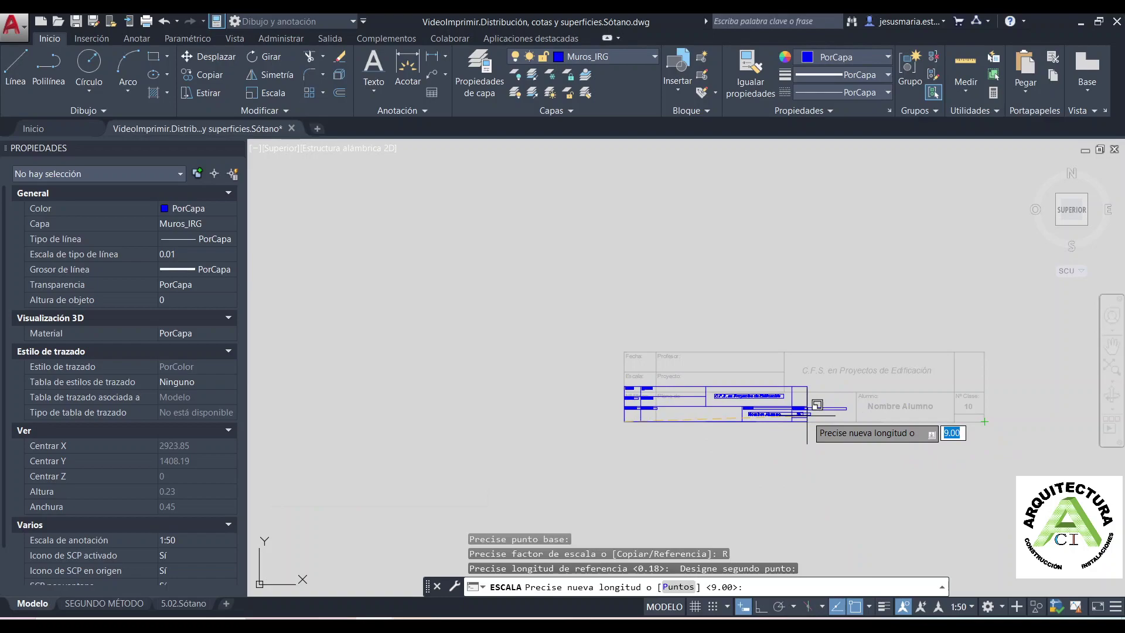
Finish the reference scale with a new length of 0.9, then zoom to check the title block
text(0.9)
key(Return)
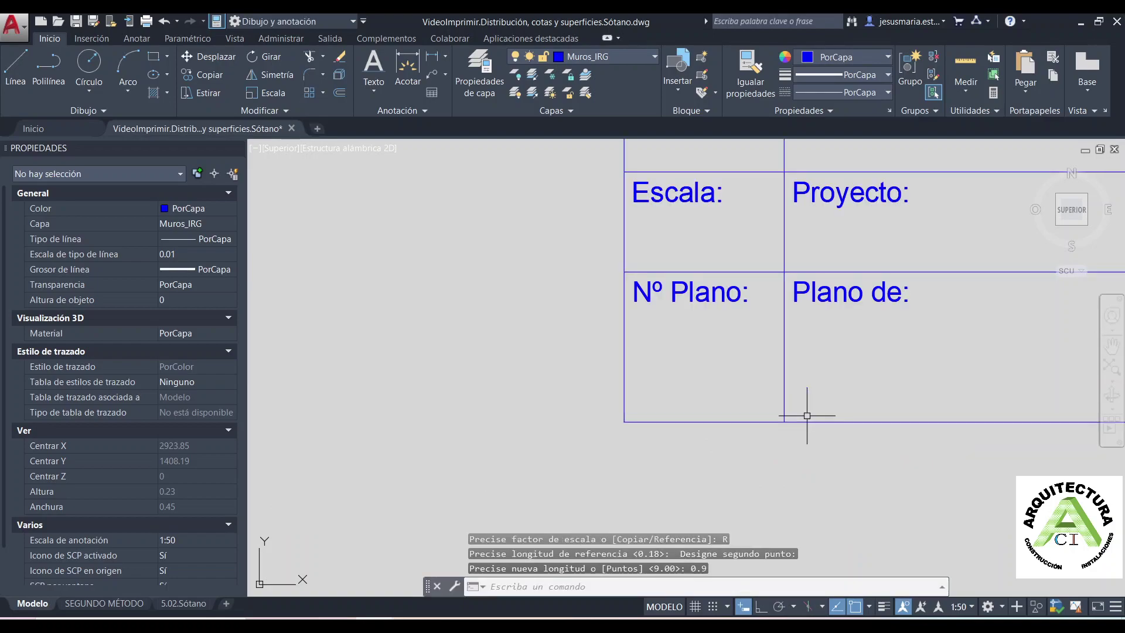
scroll(807, 416, down, 3)
scroll(806, 415, down, 3)
middle_drag(807, 415, 793, 417)
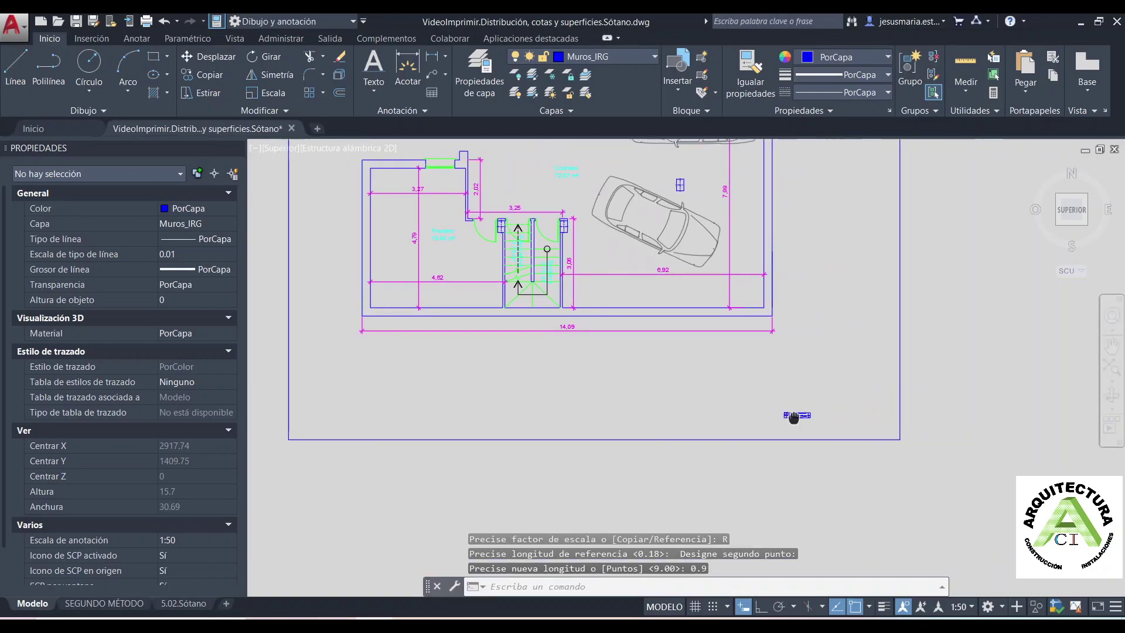
scroll(793, 417, up, 4)
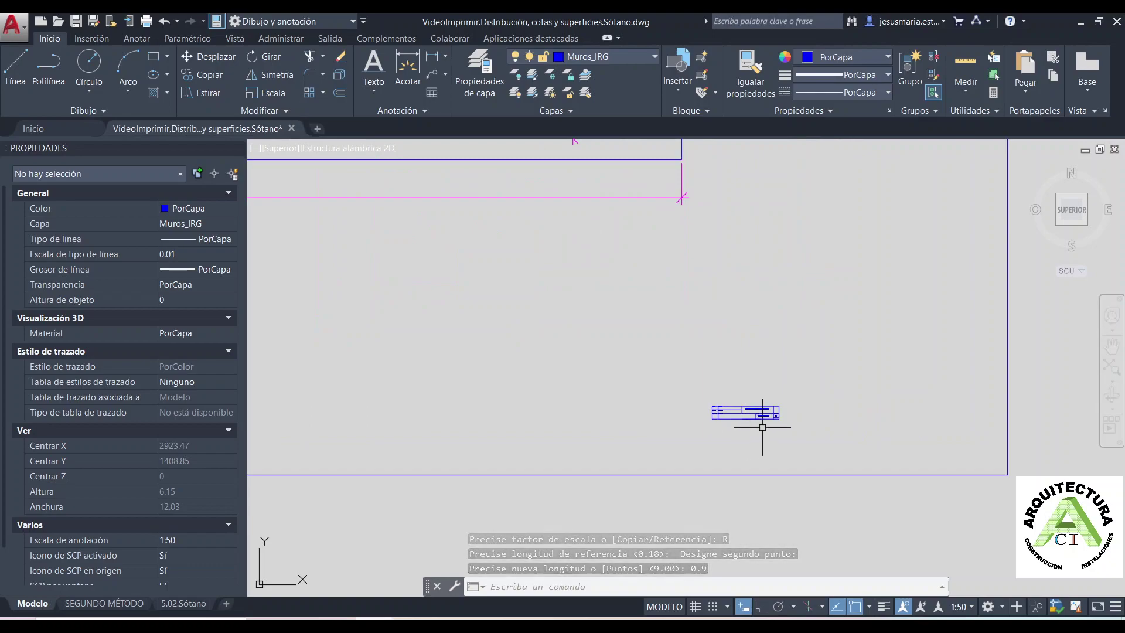
scroll(762, 427, up, 4)
scroll(759, 425, up, 2)
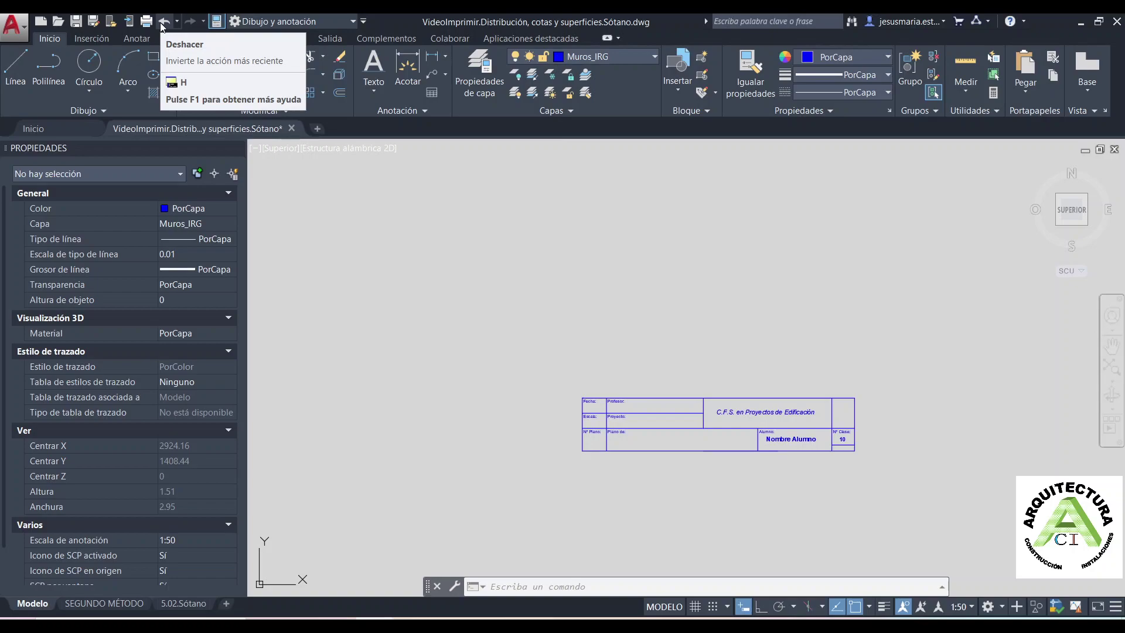
click(162, 26)
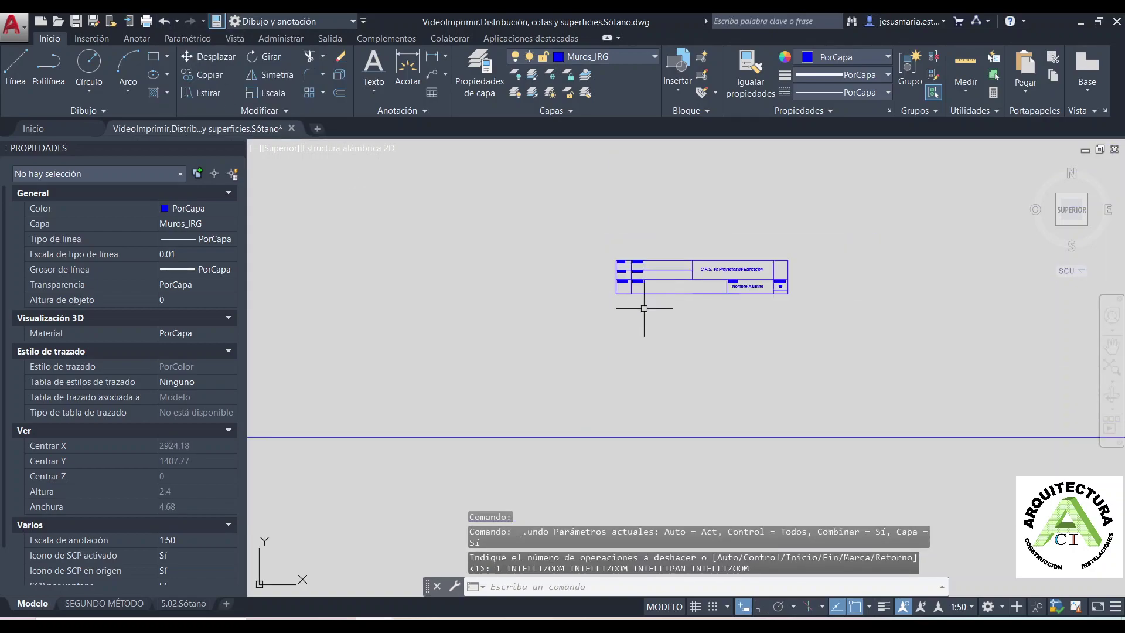
text(dist)
key(Return)
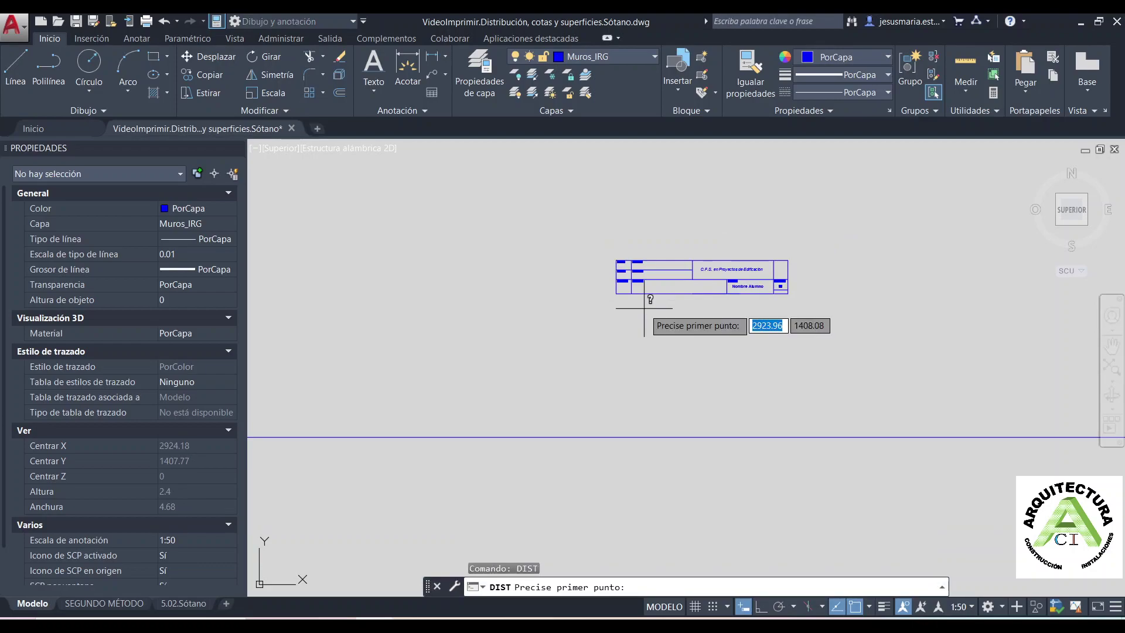
click(617, 293)
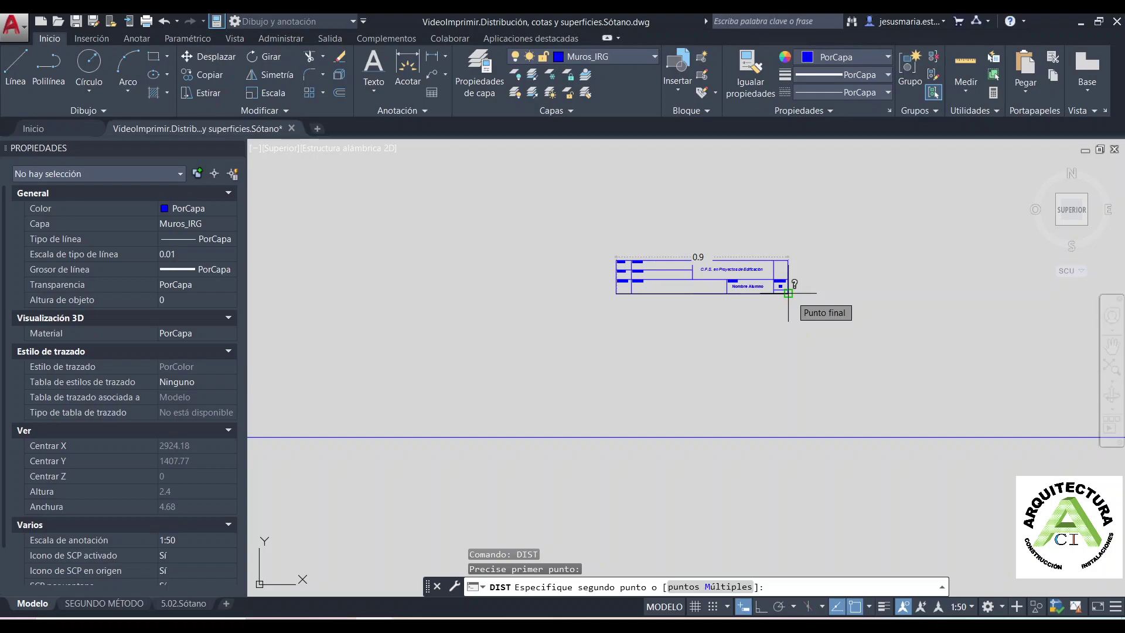
key(Escape)
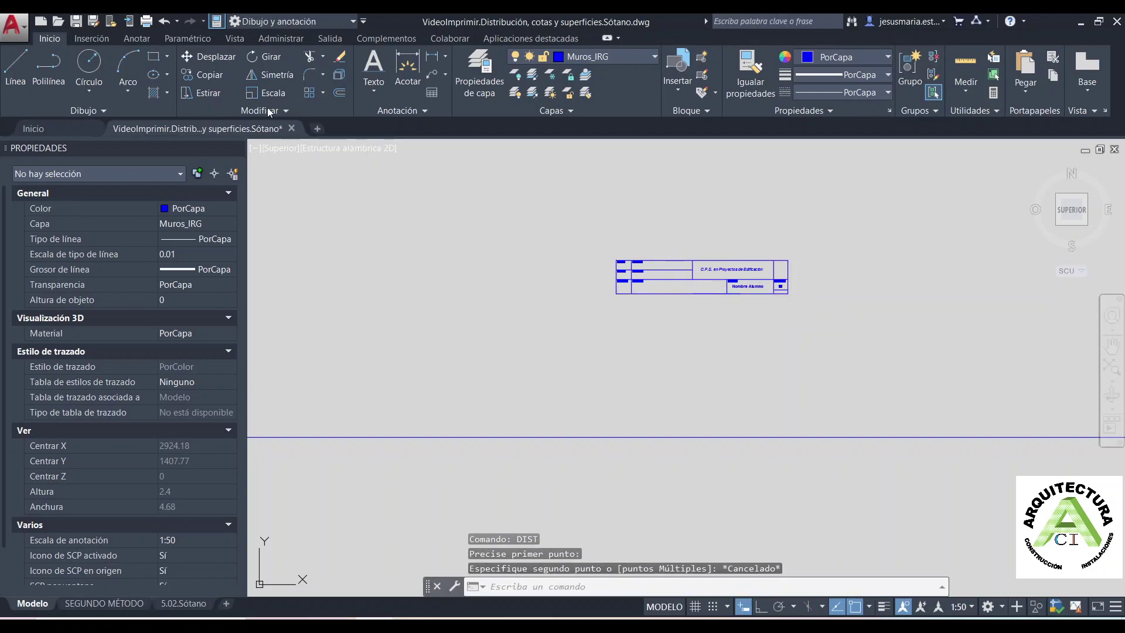
click(163, 21)
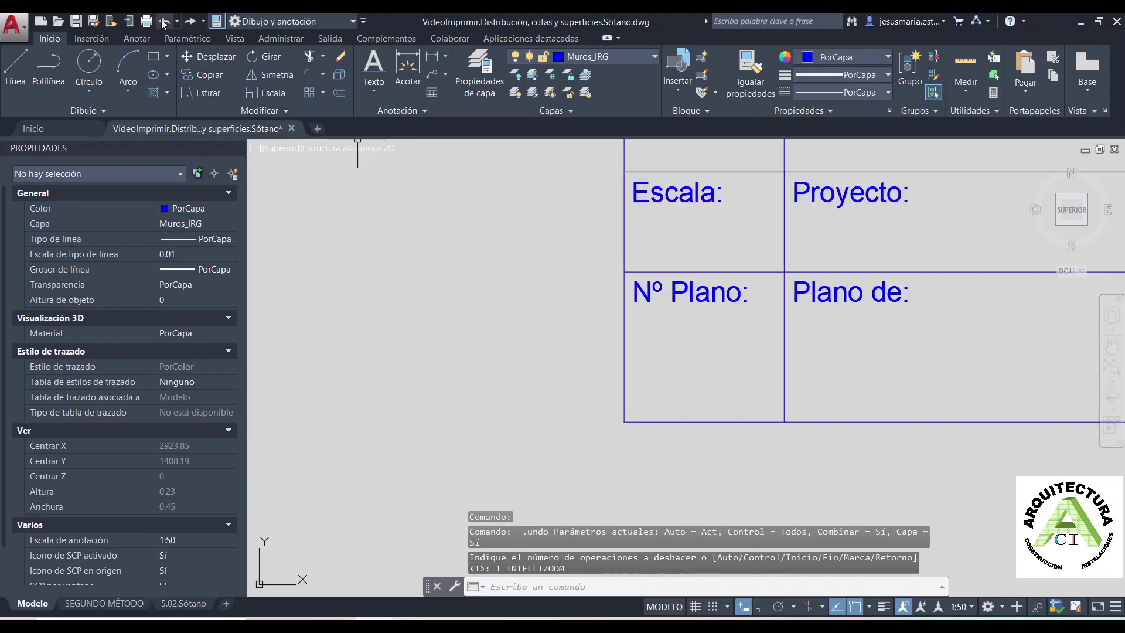
click(163, 22)
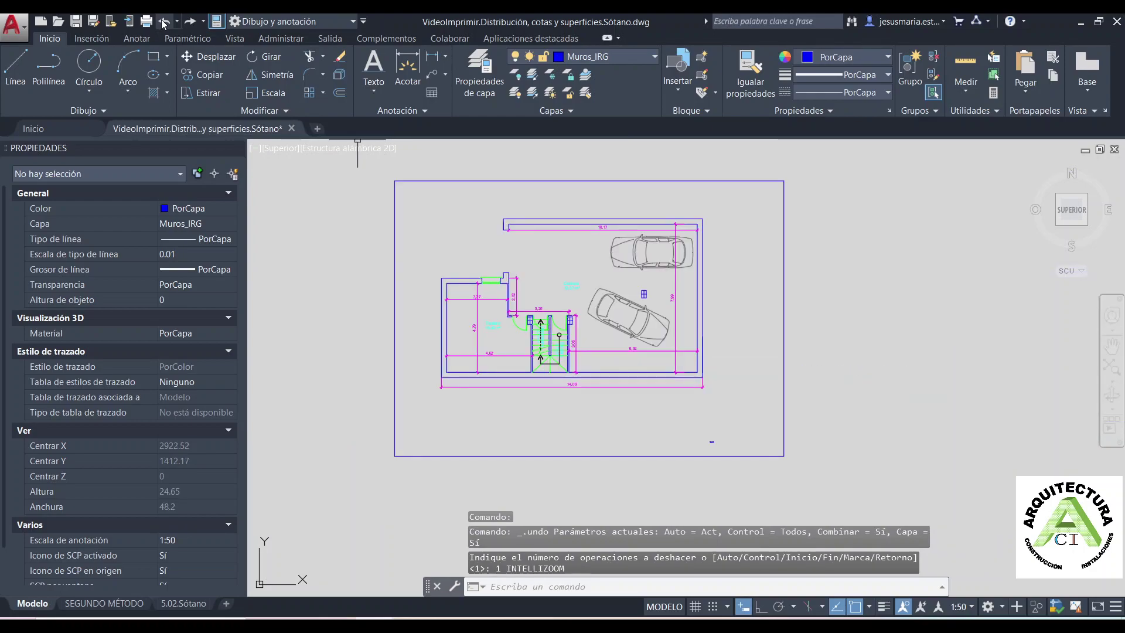
scroll(711, 442, up, 10)
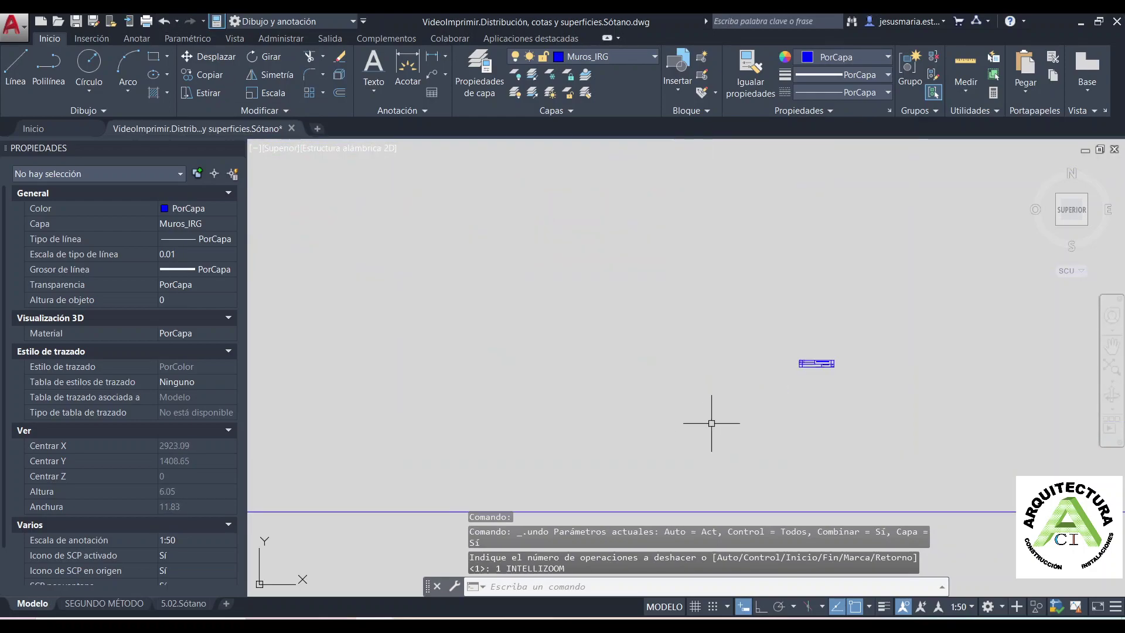
middle_drag(899, 334, 607, 403)
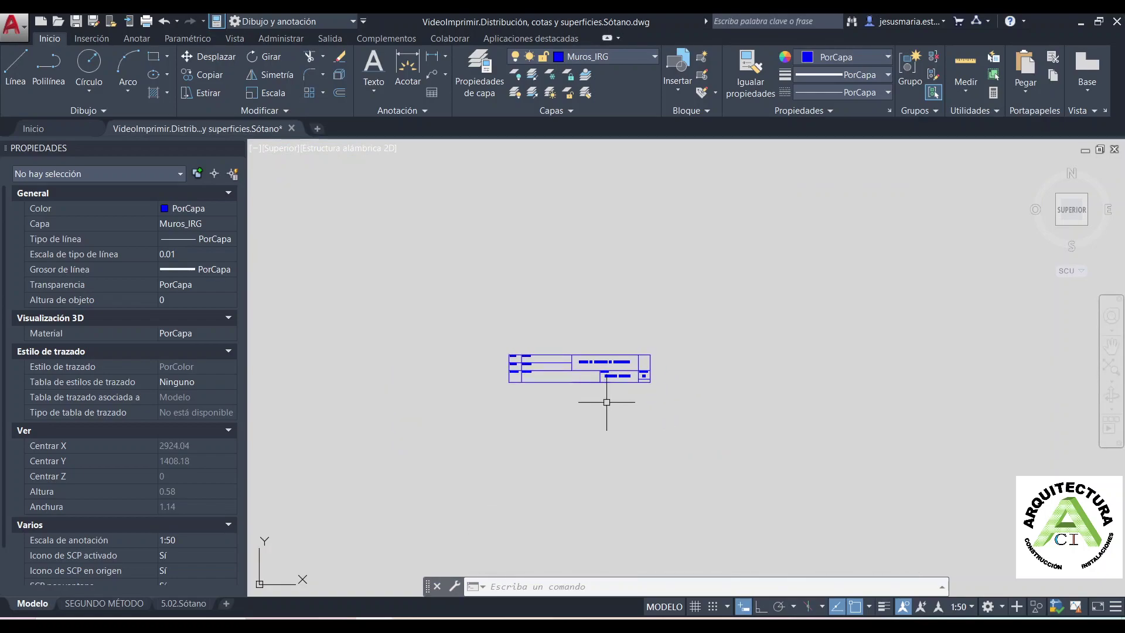
Measure the title block's bottom edge with DIST, reading a width of 0.18
text(DIST)
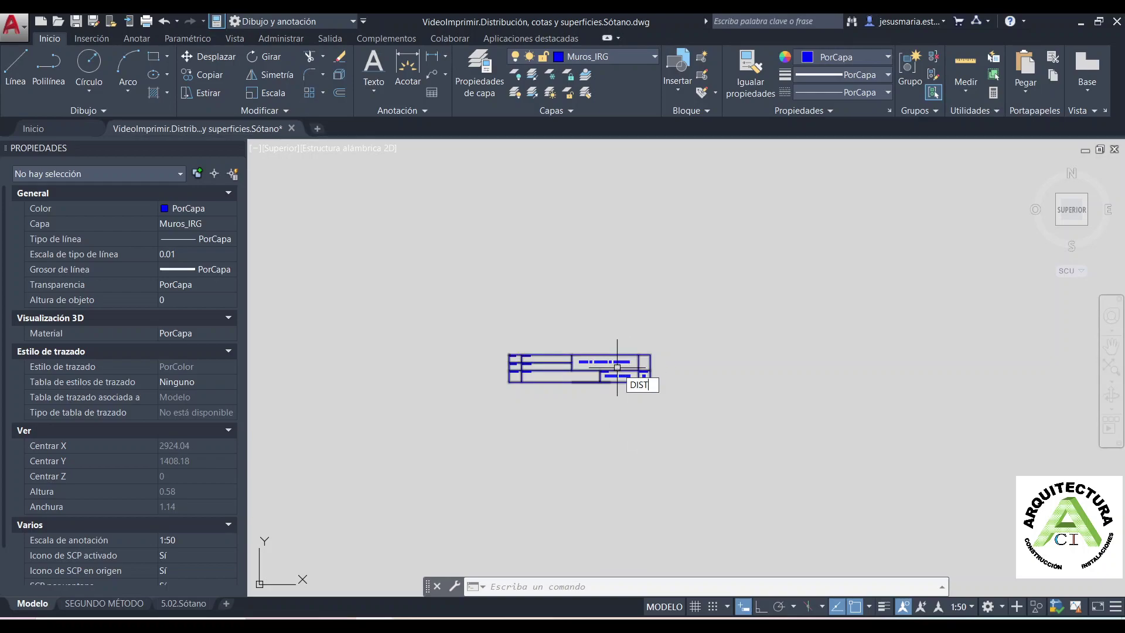
key(Return)
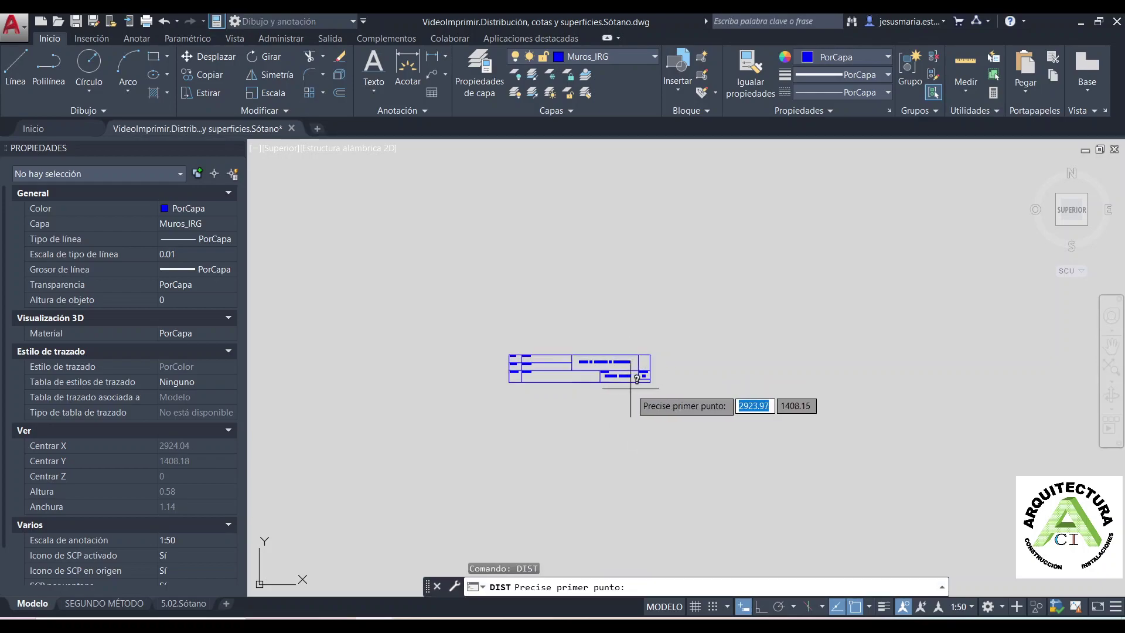
click(651, 382)
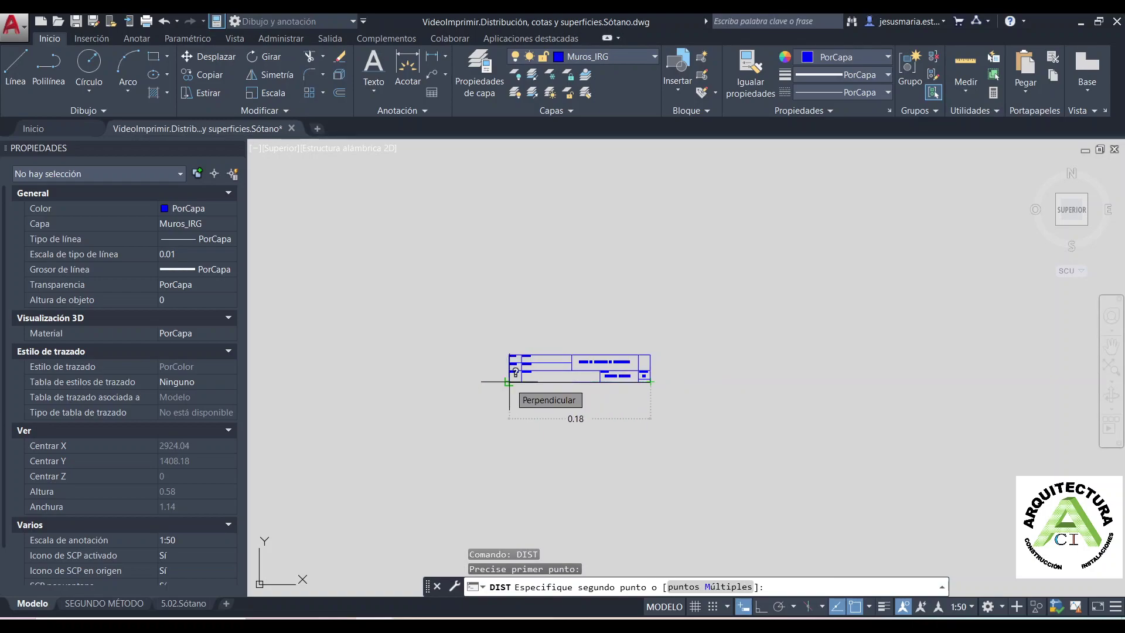
click(509, 381)
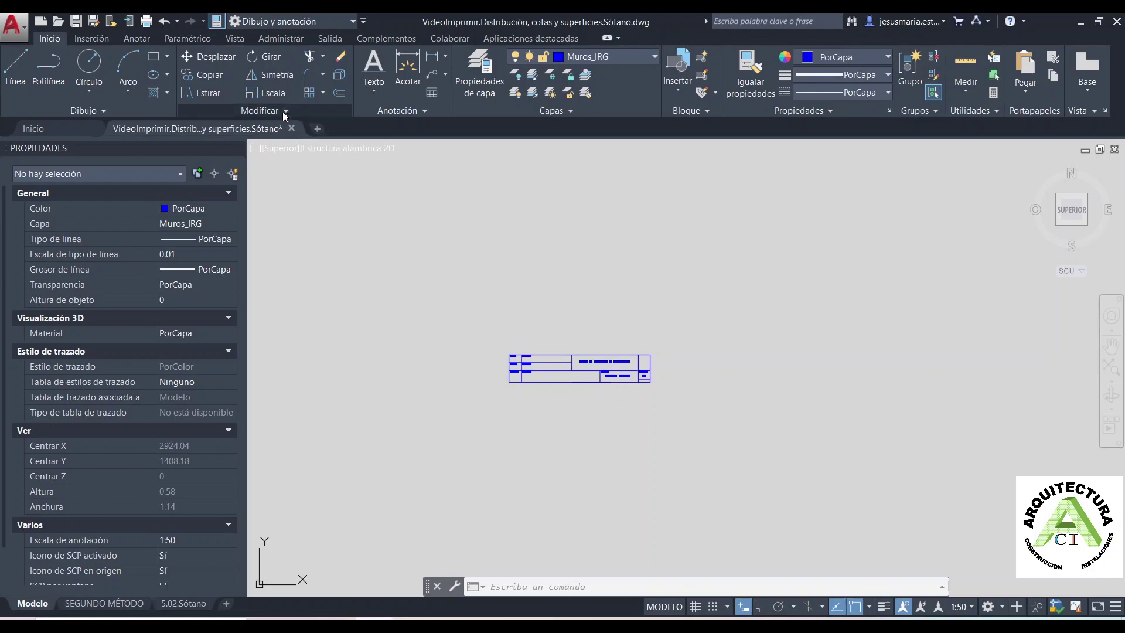
Select the title block for scaling, using its lower-left corner as the base point
click(263, 93)
click(447, 282)
click(724, 444)
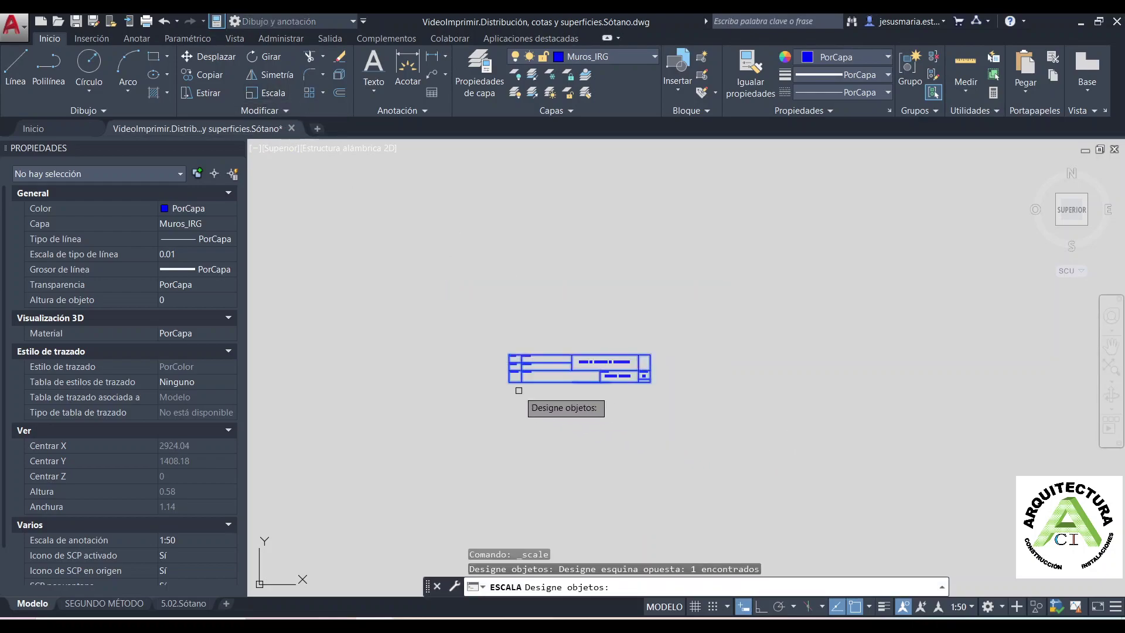
scroll(515, 384, up, 5)
key(Return)
click(480, 359)
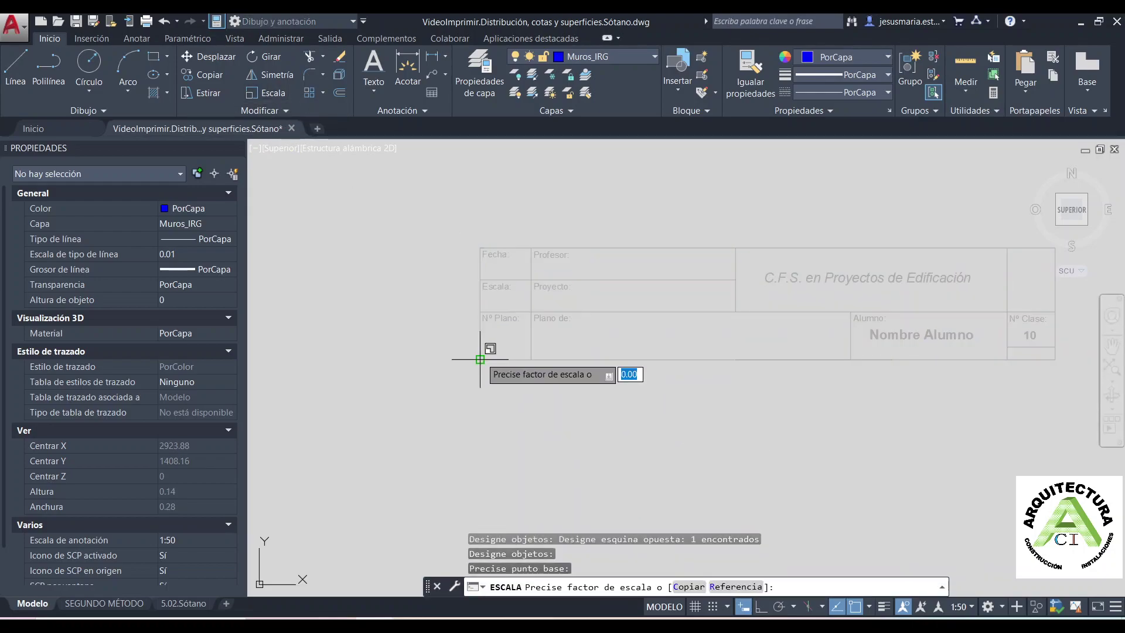
Scale the title block by reference, from its 0.18 bottom edge to a length of 9
text(R)
key(Return)
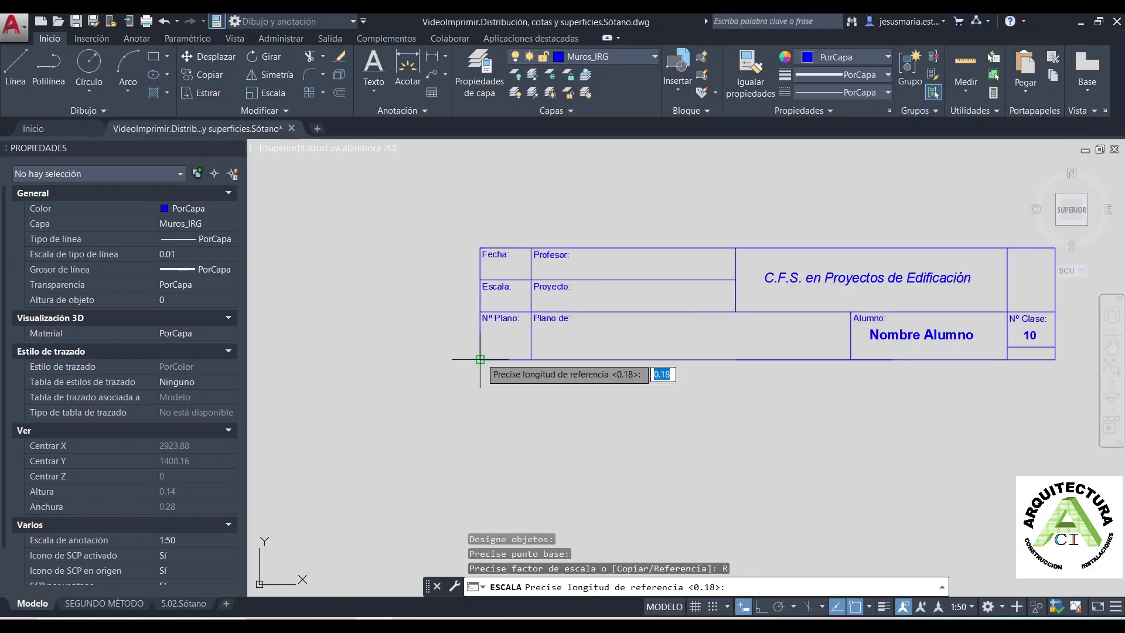
click(480, 359)
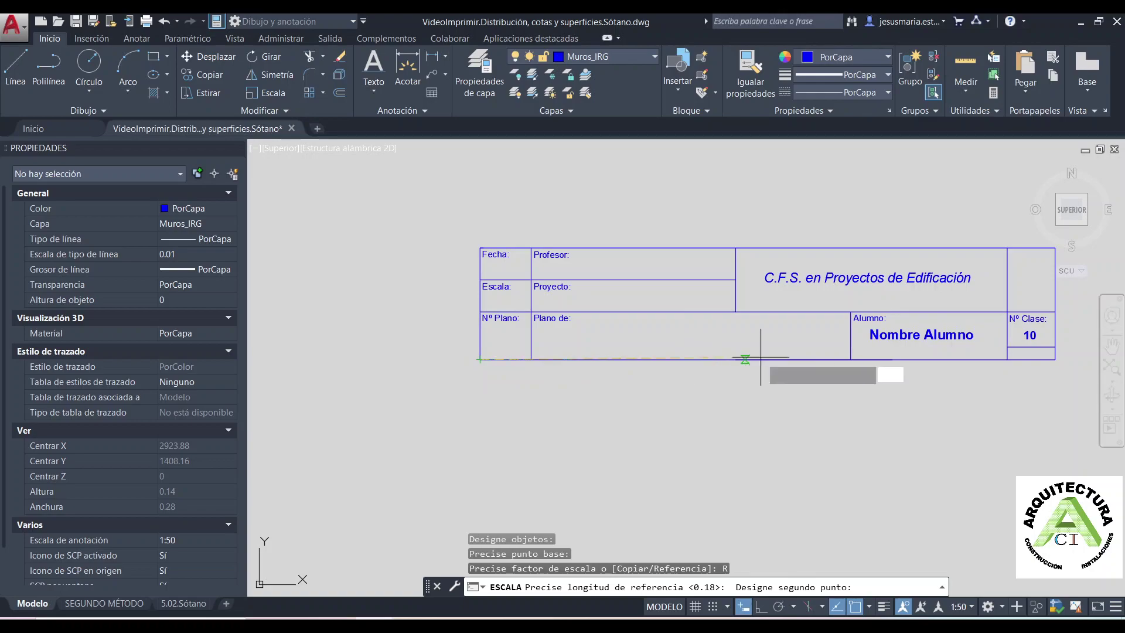
click(1055, 359)
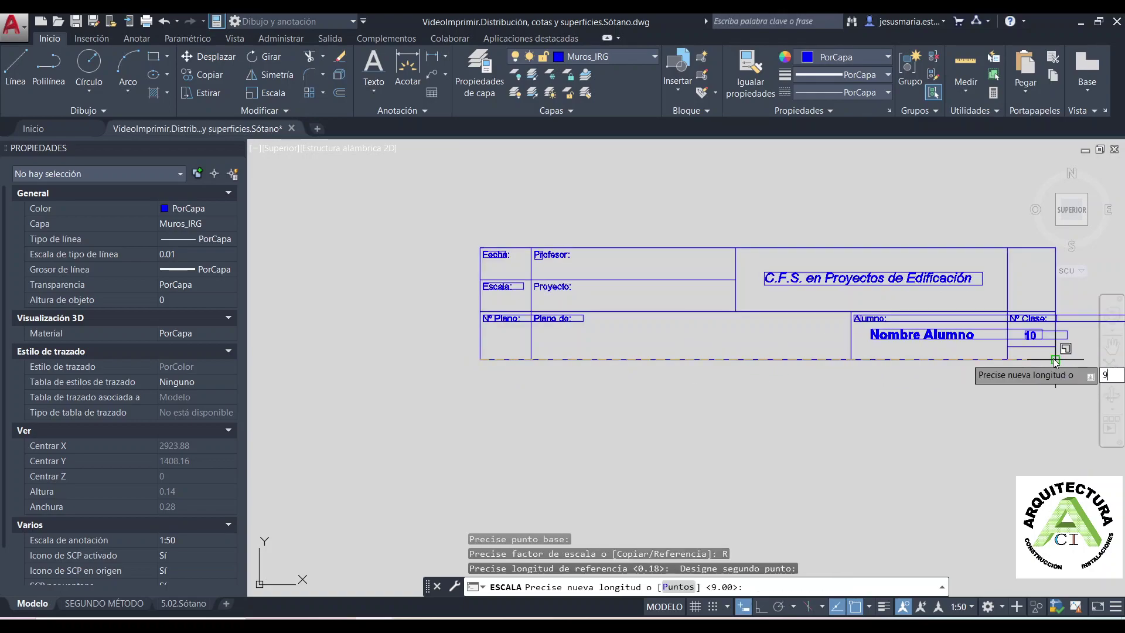
text(9)
key(Return)
scroll(848, 380, down, 5)
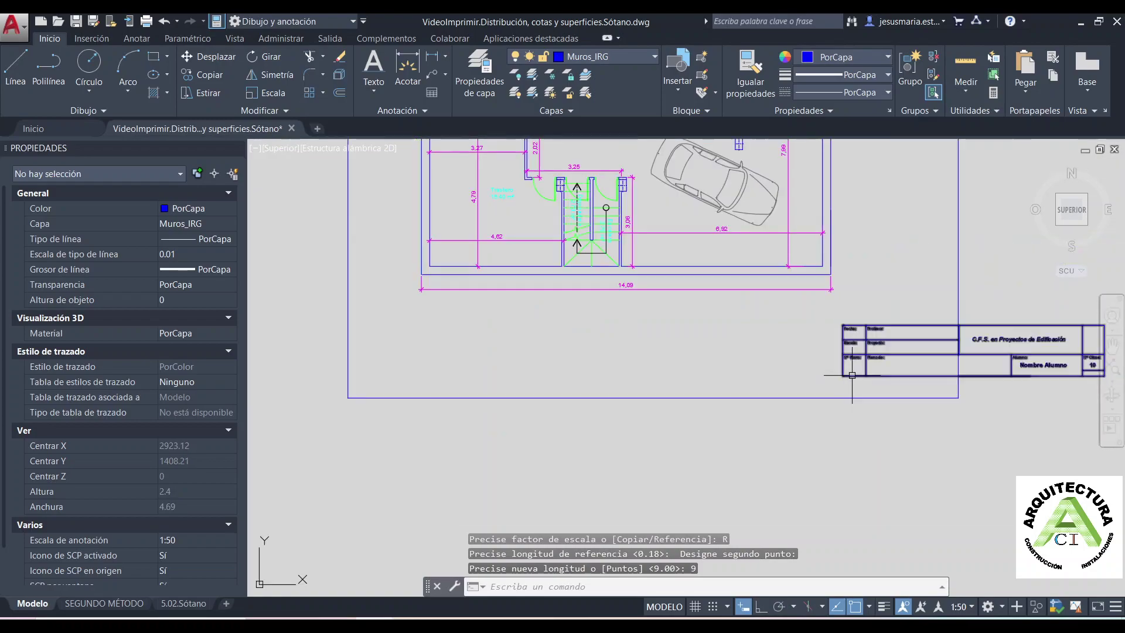
scroll(867, 369, down, 3)
scroll(879, 365, up, 2)
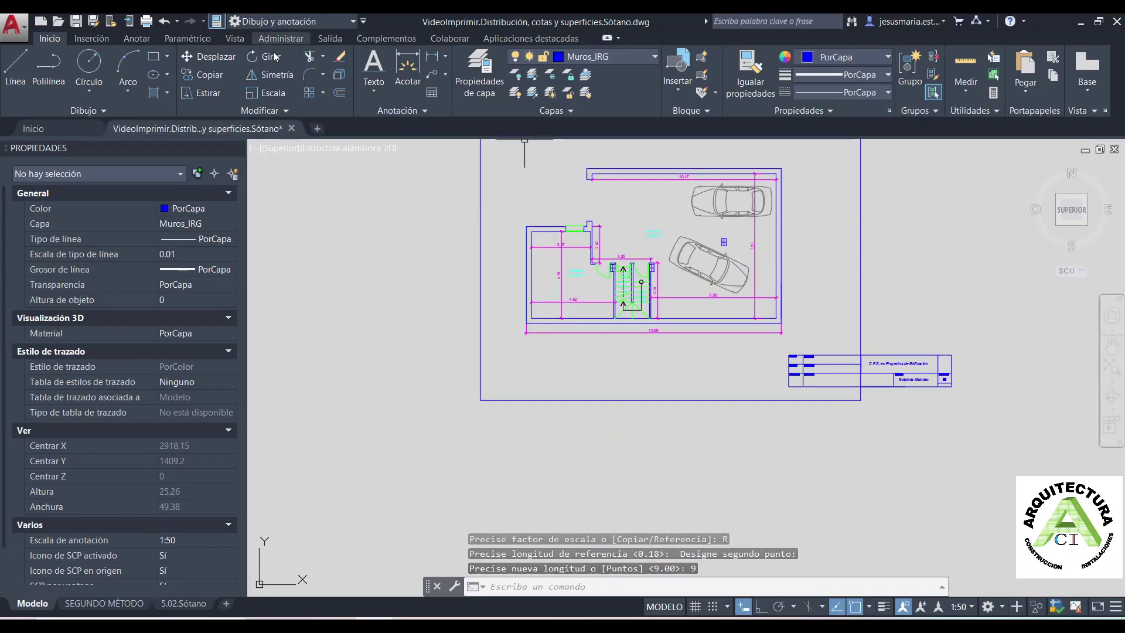
Move the title block by its lower-right corner onto the frame's lower-right corner
click(222, 58)
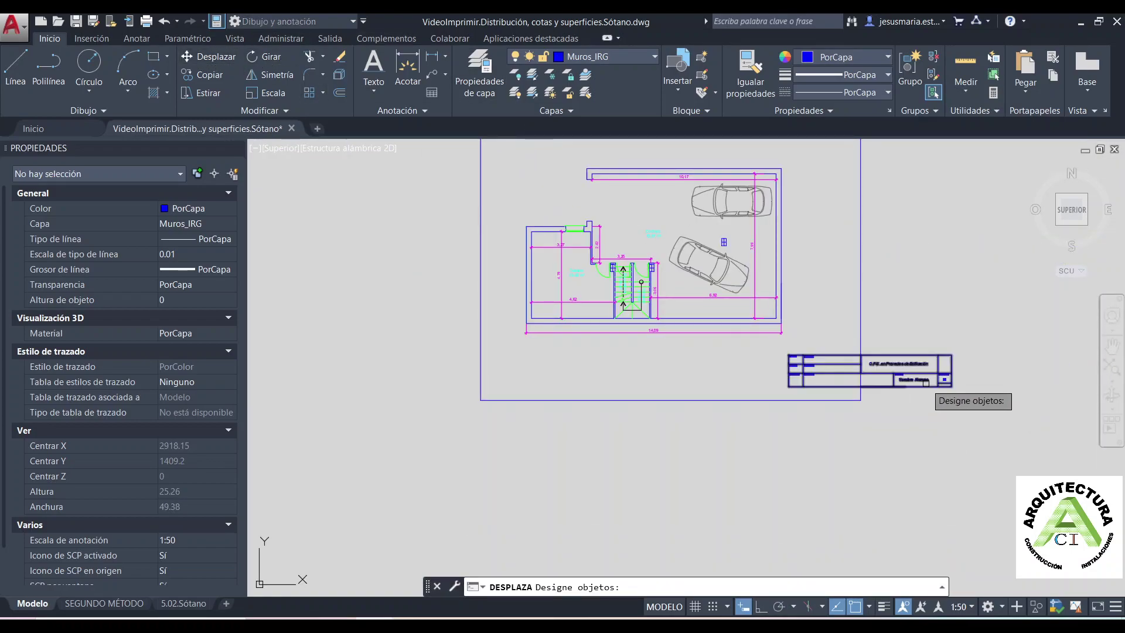
click(950, 386)
scroll(950, 387, up, 4)
key(Return)
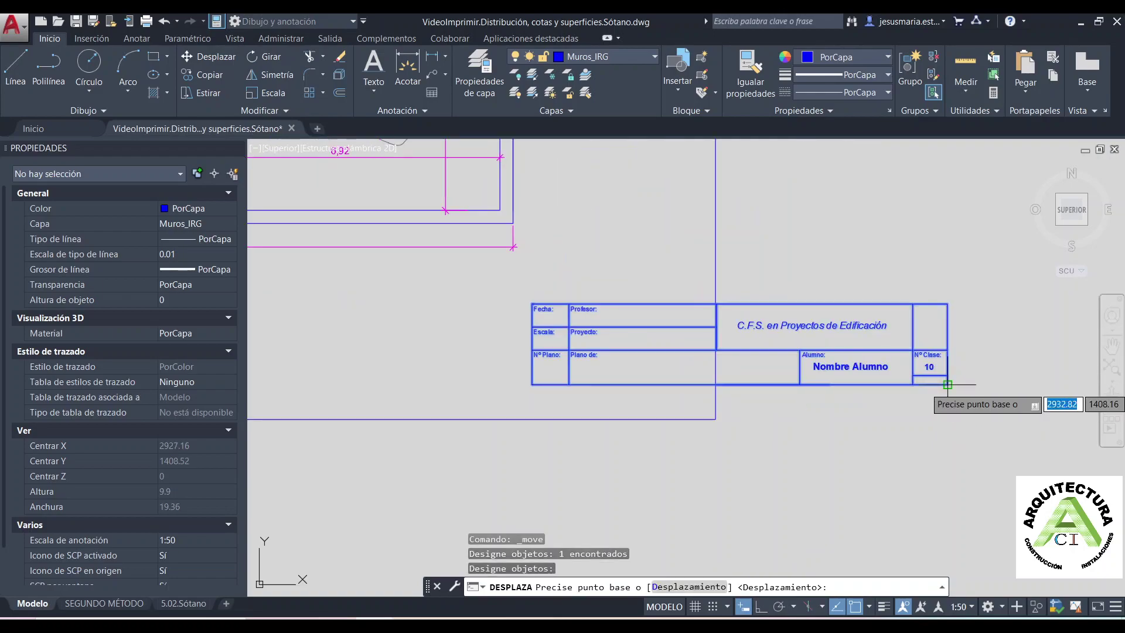
click(947, 385)
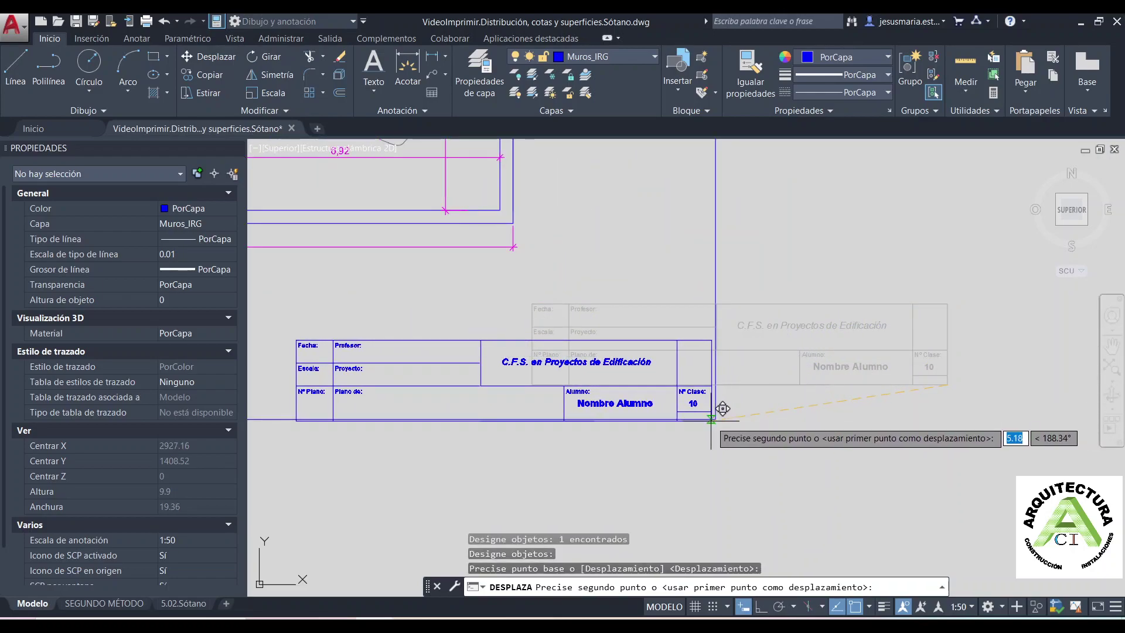
click(712, 419)
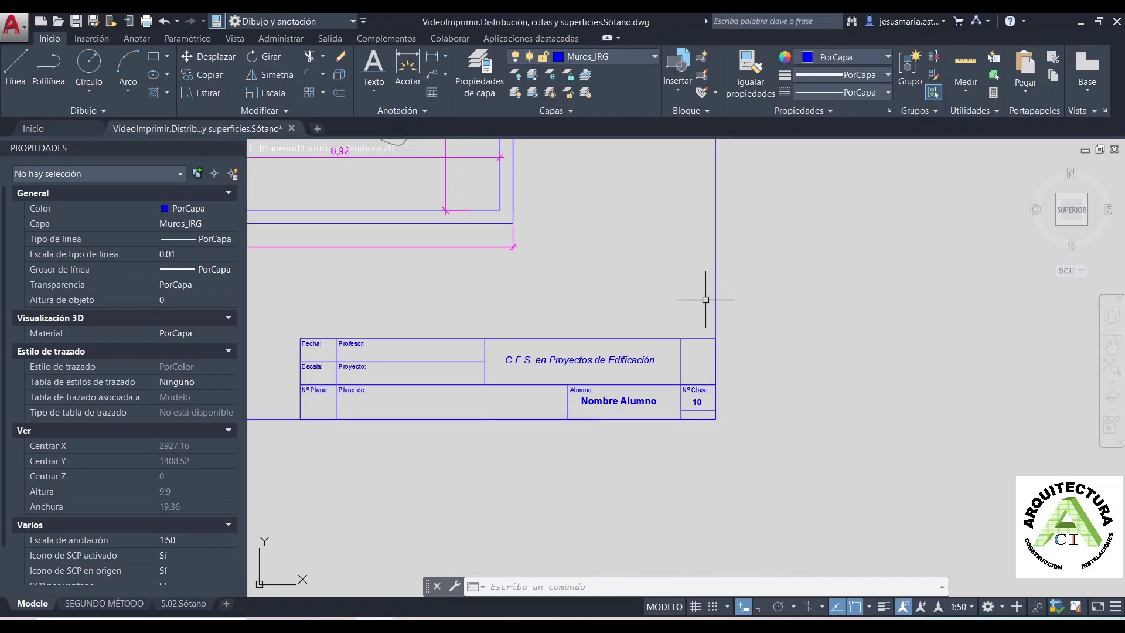
scroll(691, 296, down, 3)
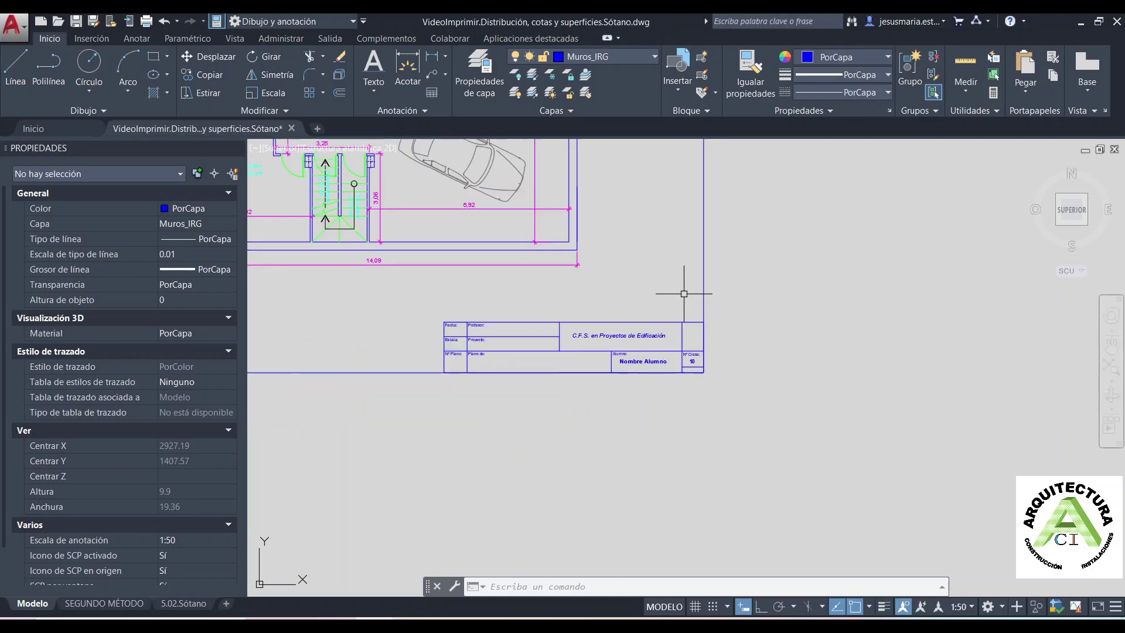
scroll(684, 293, down, 1)
middle_drag(684, 293, 766, 380)
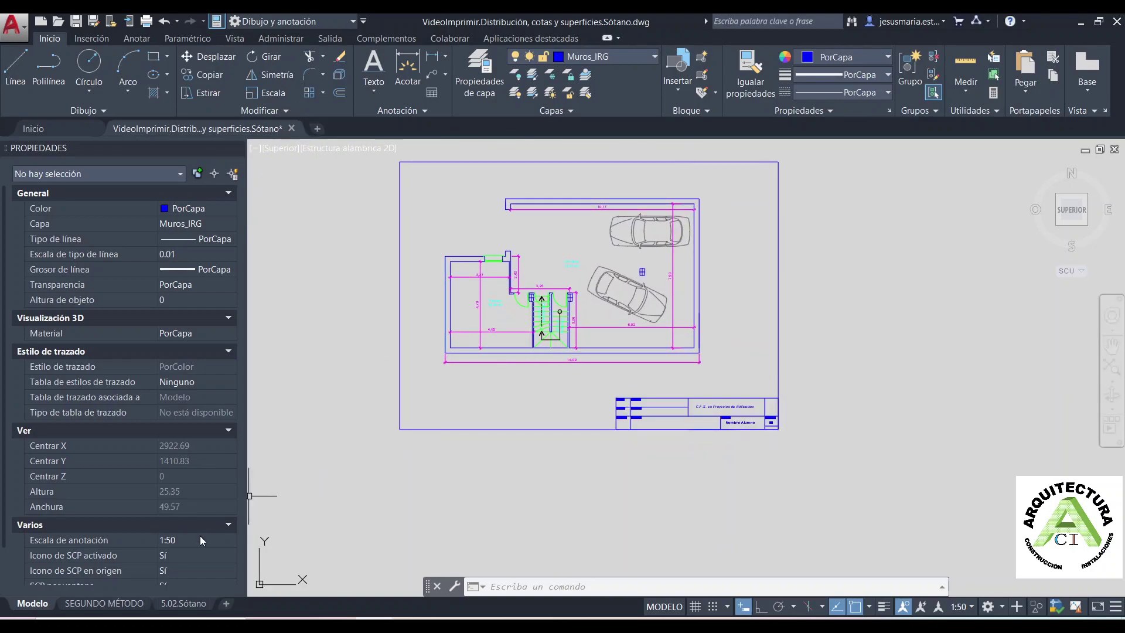
Look over the SEGUNDO MÉTODO and 5.02.Sótano layouts, then open Plot from model space
click(138, 604)
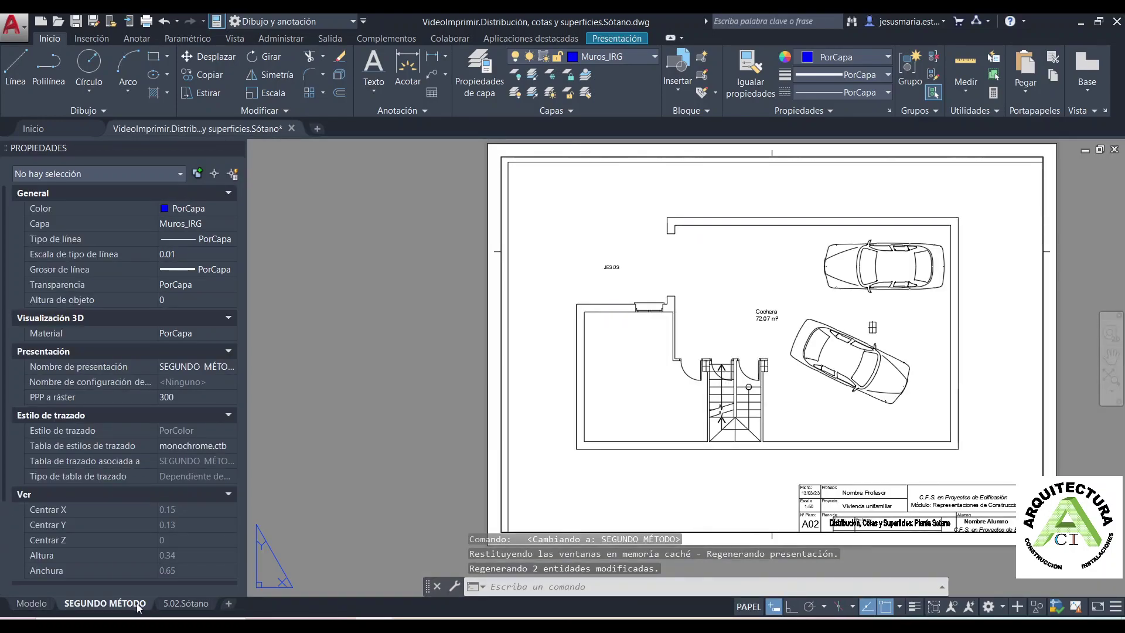
click(170, 605)
click(132, 606)
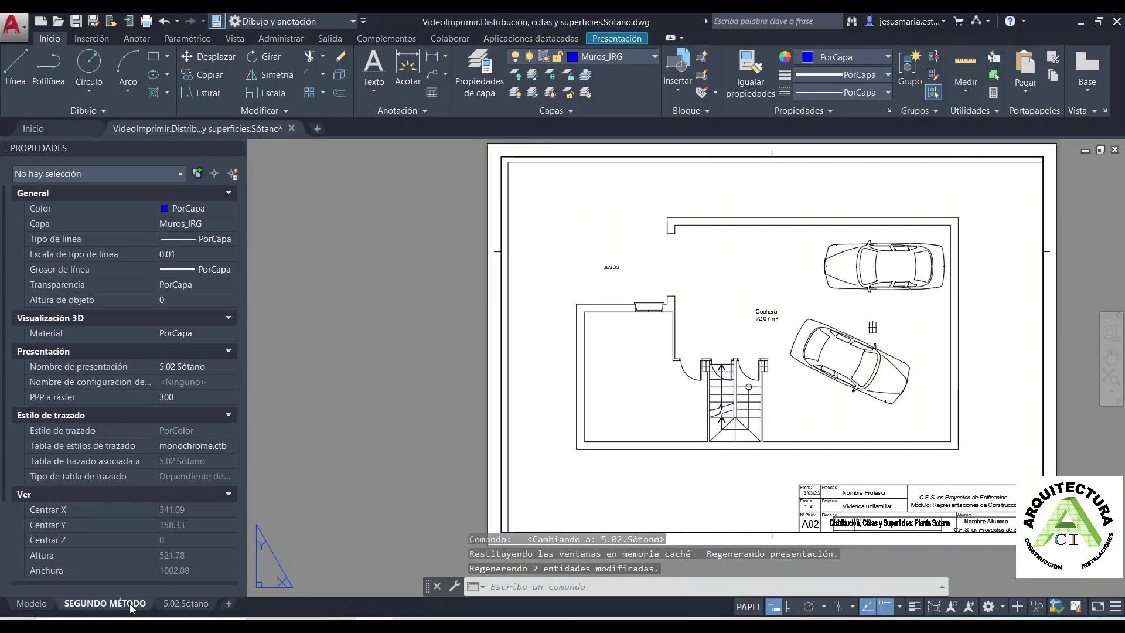
click(41, 604)
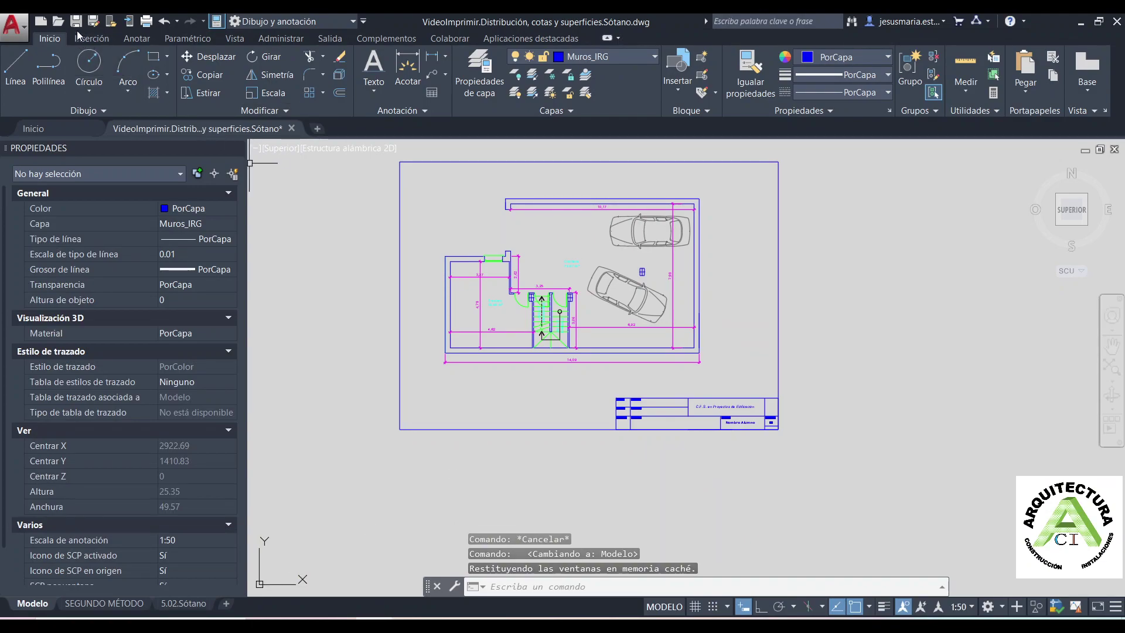
click(147, 22)
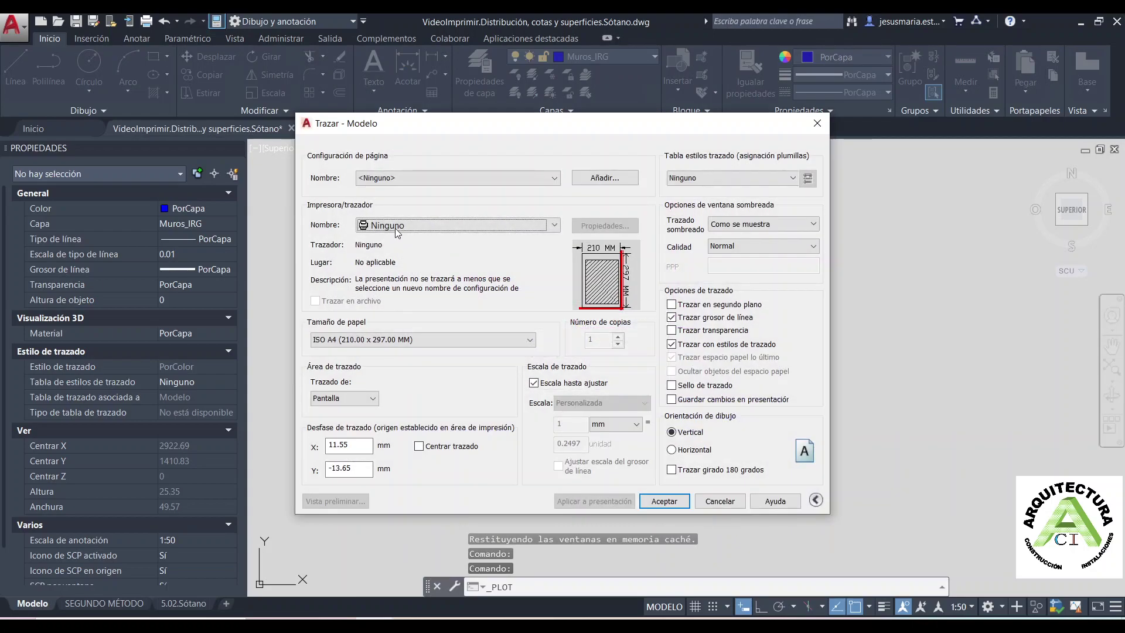
Set the plot to AutoCAD PDF (High Quality Print), ISO full bleed A3 paper and Window plot area
click(397, 229)
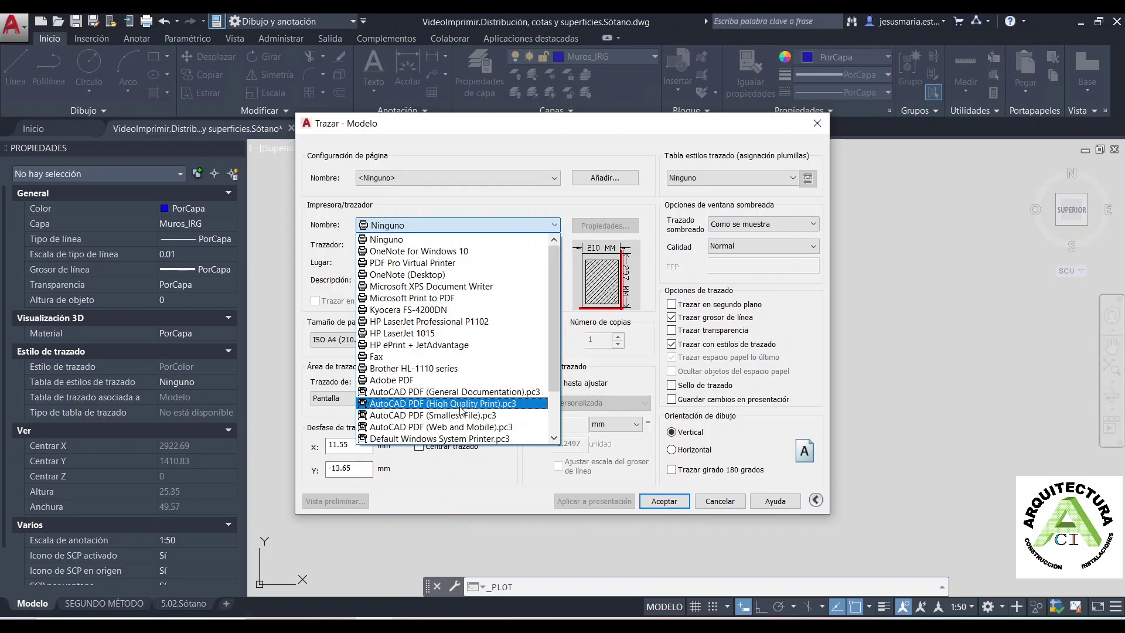
click(461, 408)
click(396, 342)
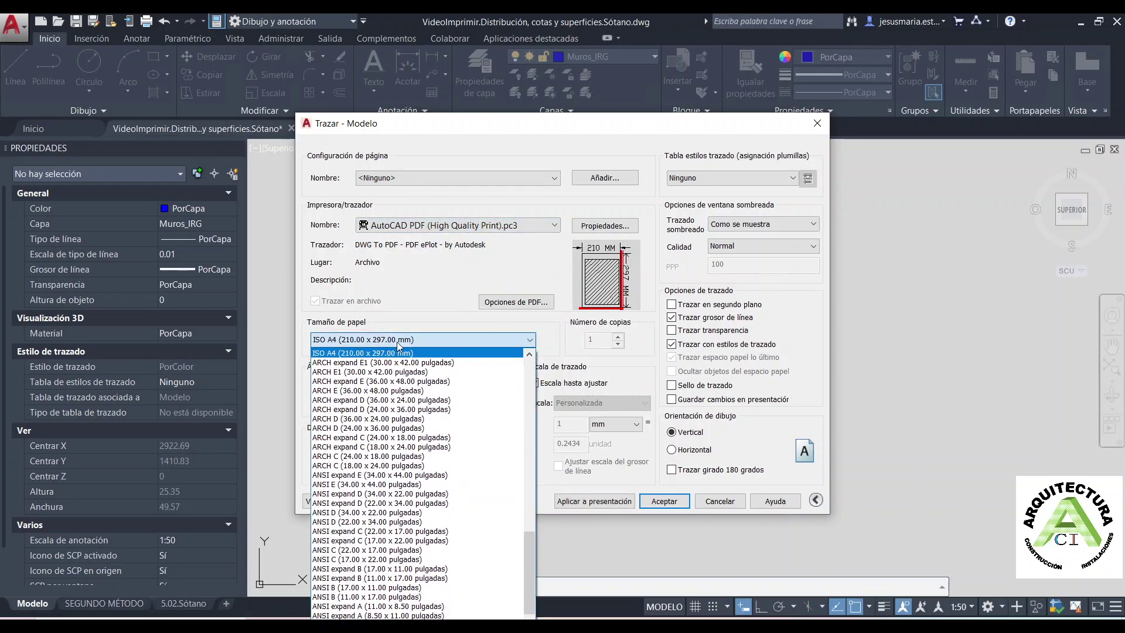
scroll(401, 375, up, 6)
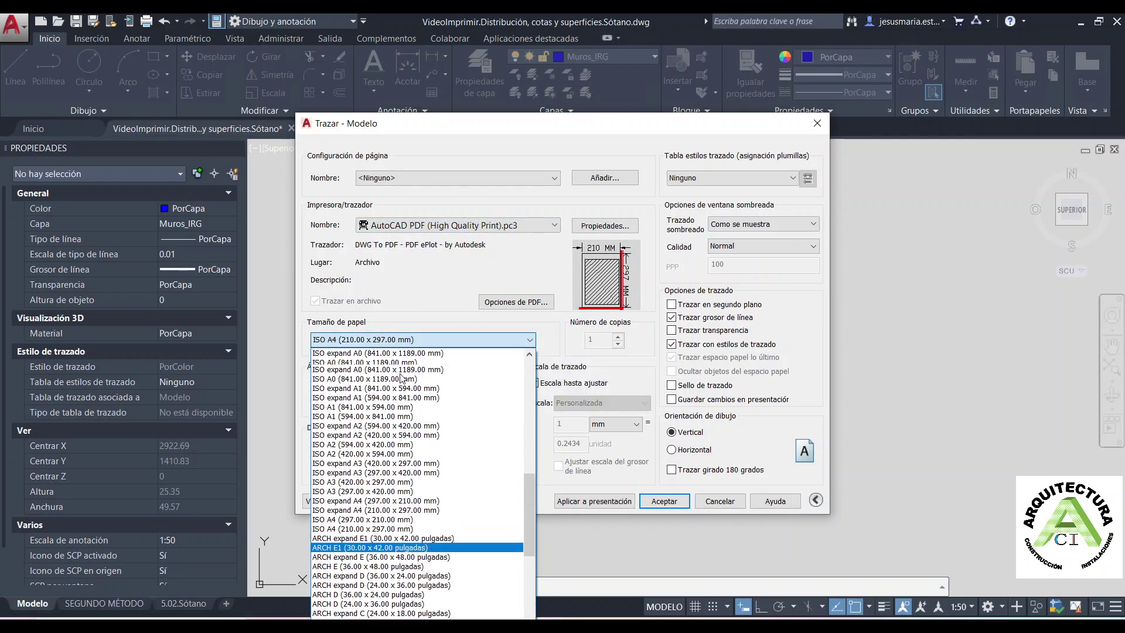
scroll(401, 377, up, 5)
scroll(401, 377, up, 5)
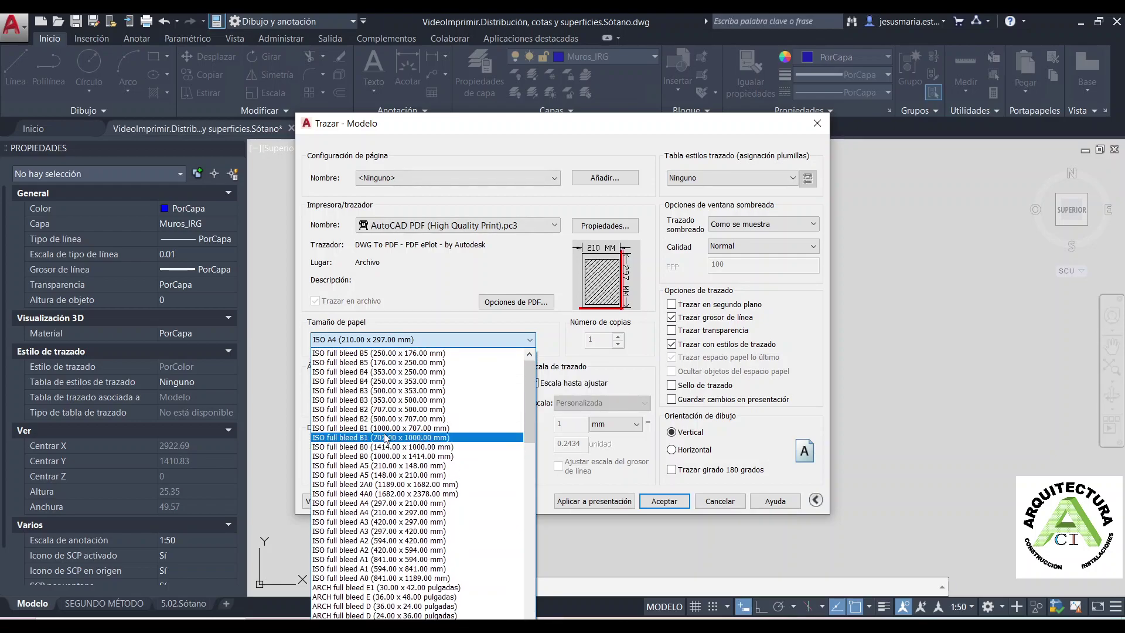
click(395, 521)
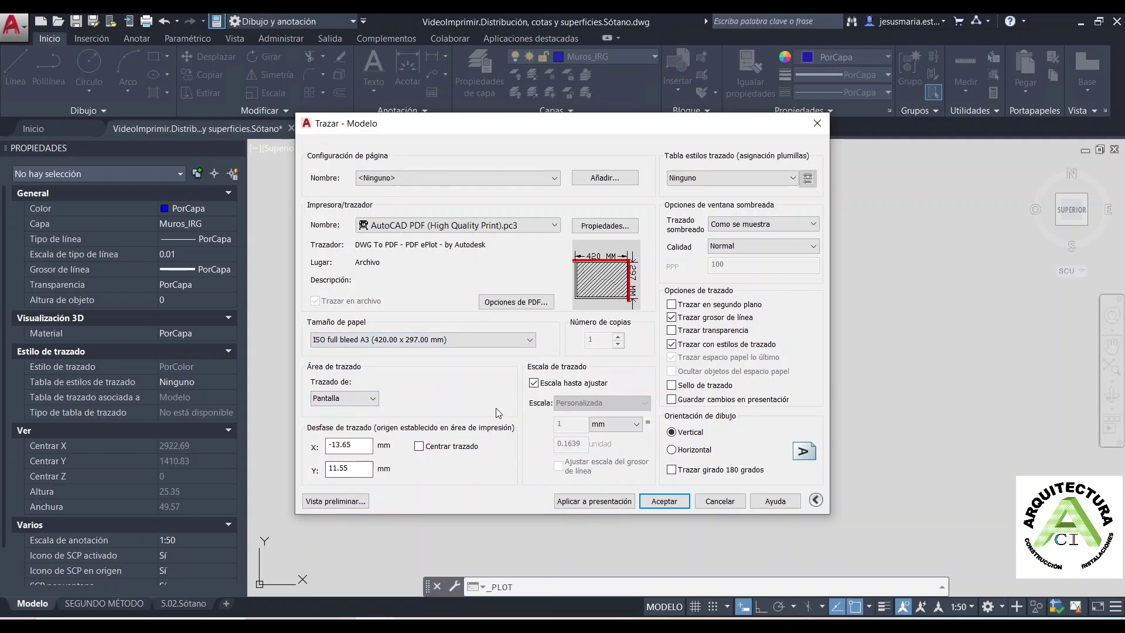
click(344, 398)
click(346, 439)
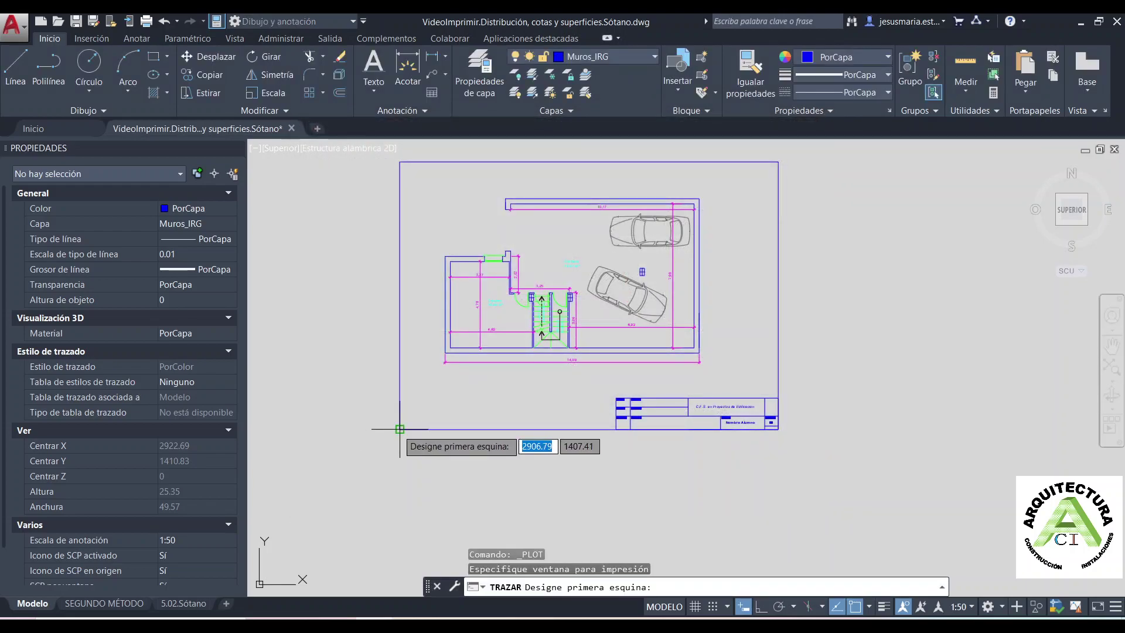
Window the frame from lower-left to upper-right corner, with landscape orientation and the plot centred
click(400, 429)
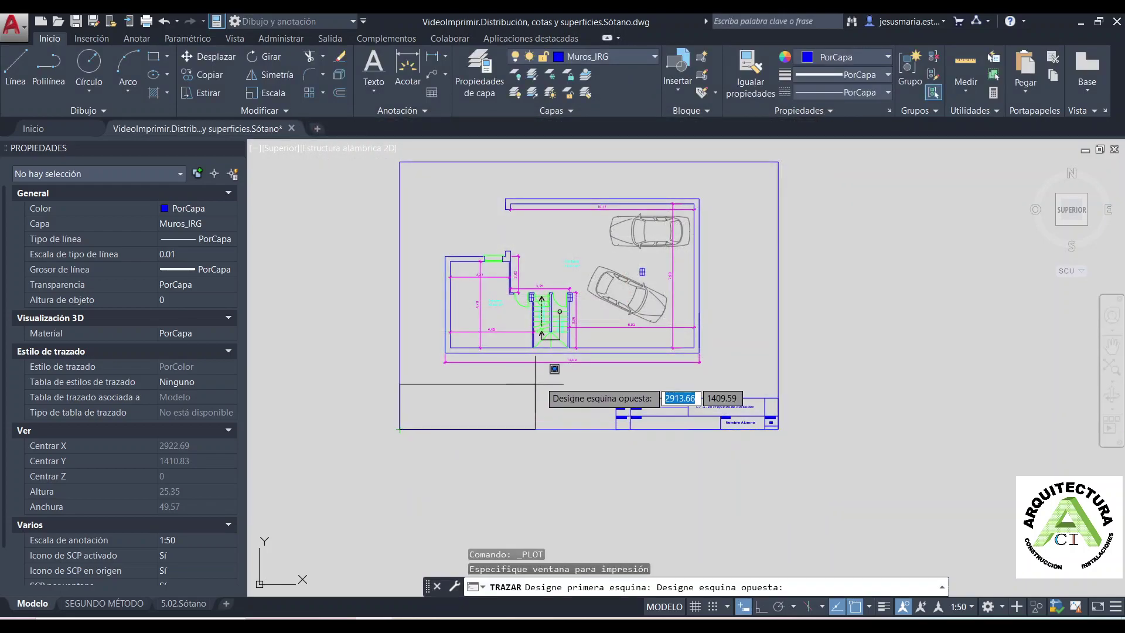
click(778, 163)
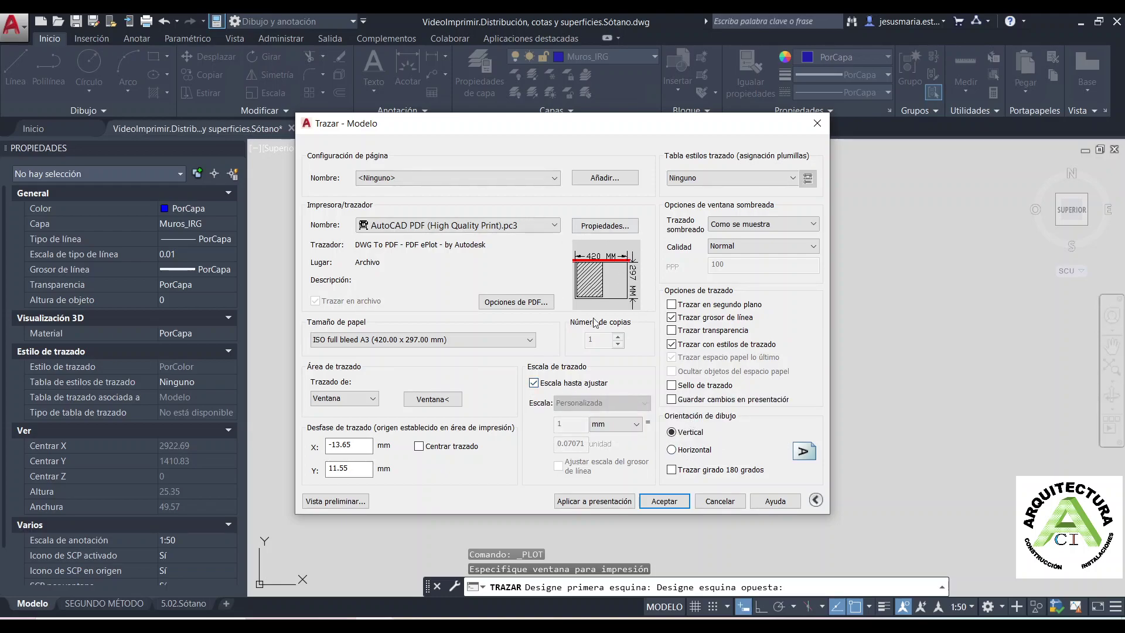
click(671, 450)
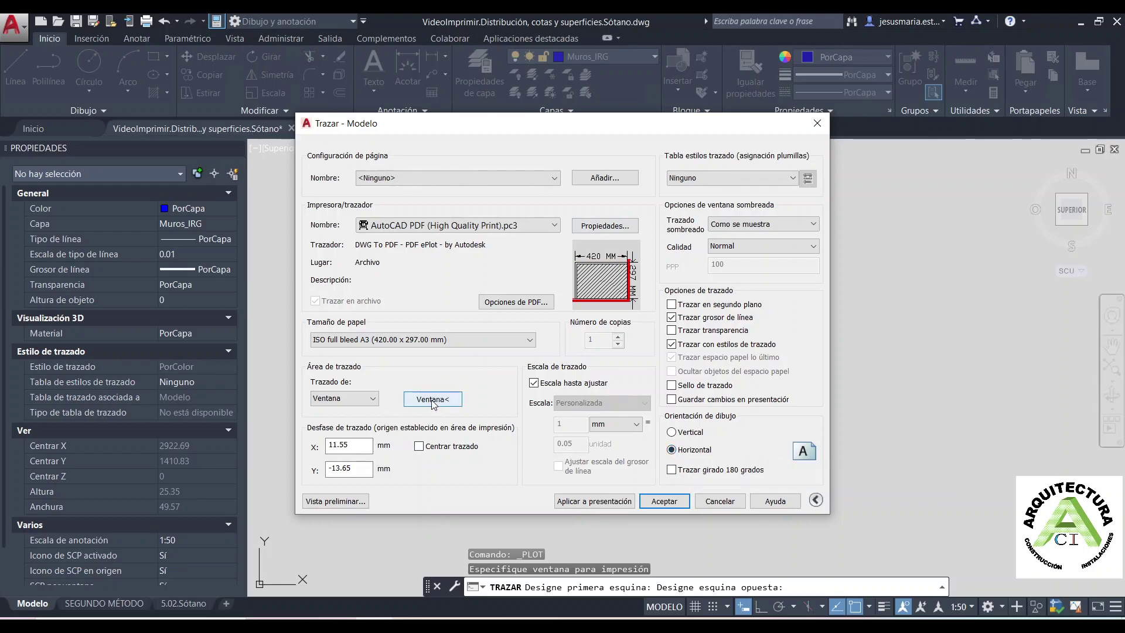
click(418, 447)
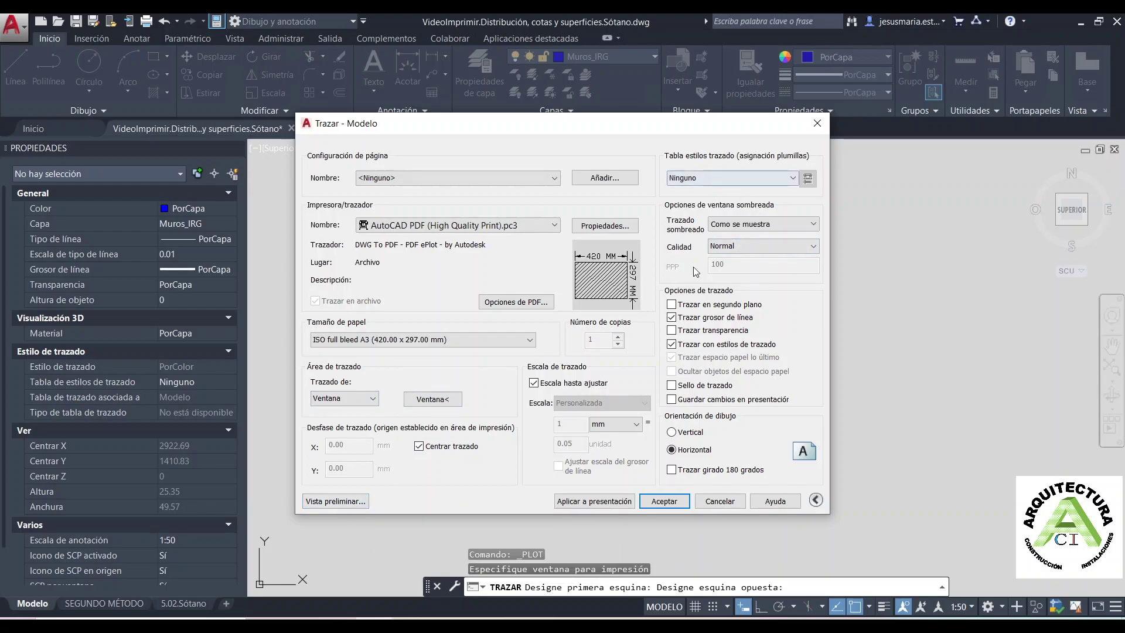
click(337, 501)
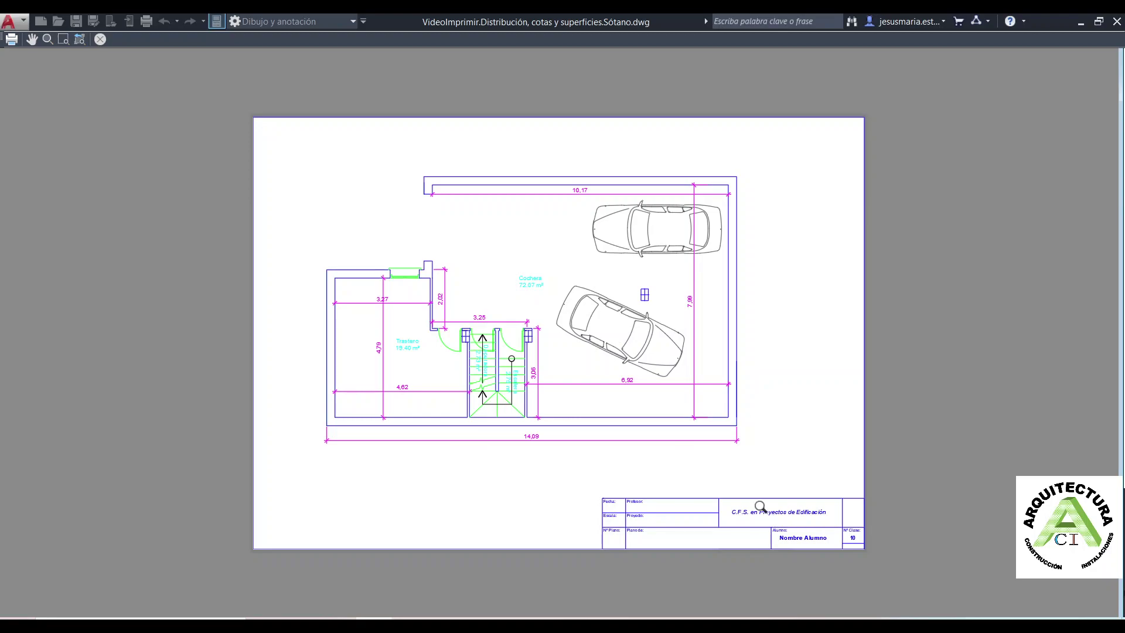
scroll(639, 537, up, 5)
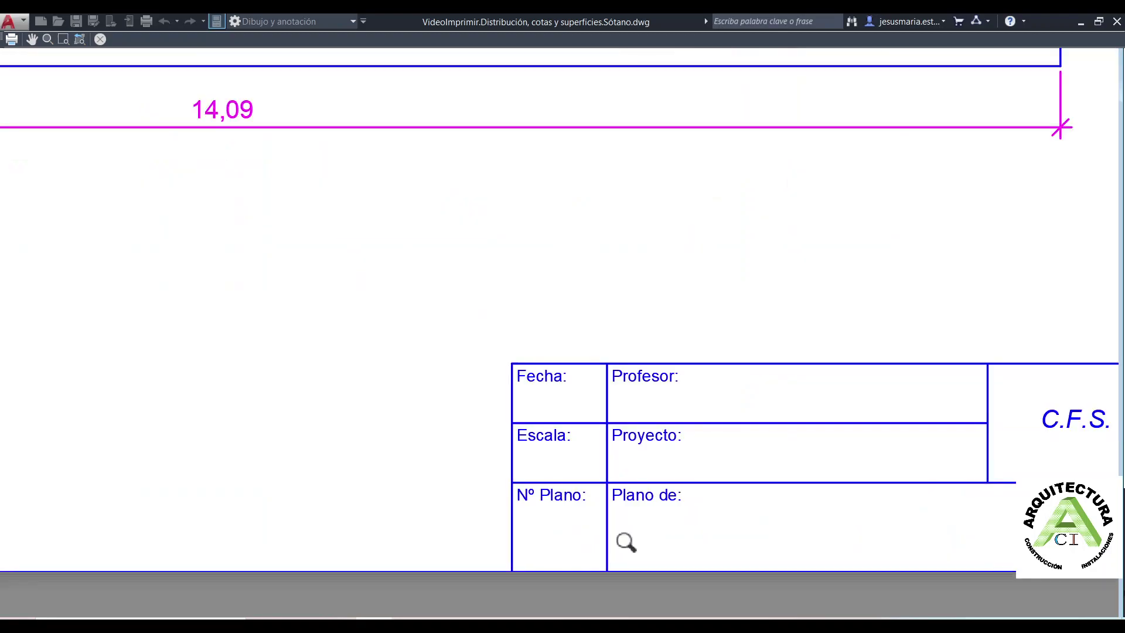
scroll(625, 541, down, 5)
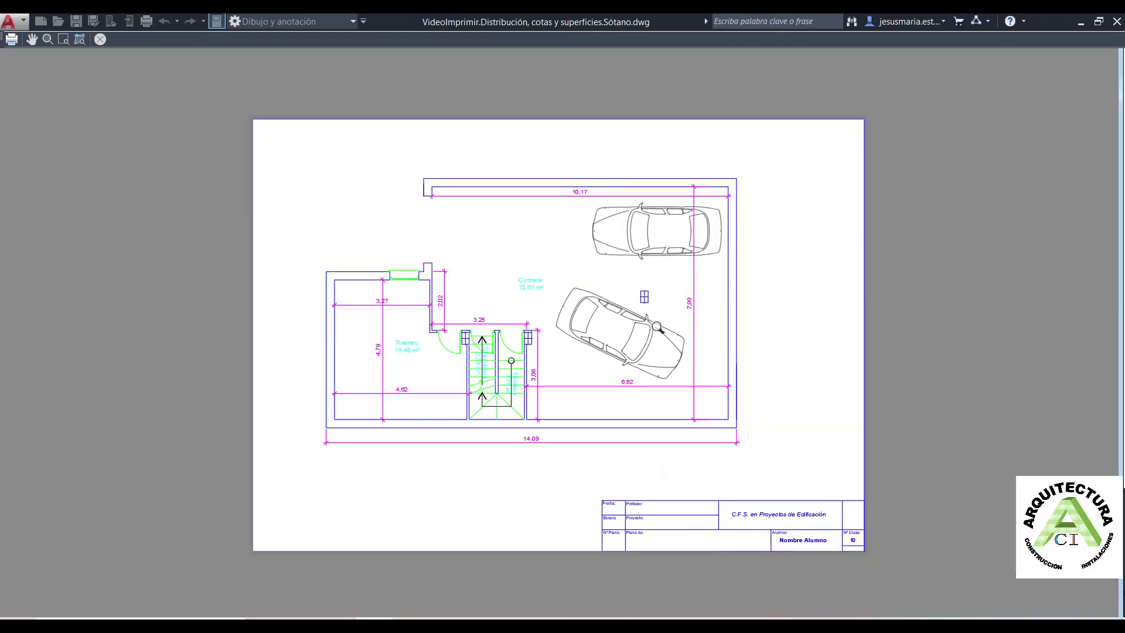
right_click(527, 312)
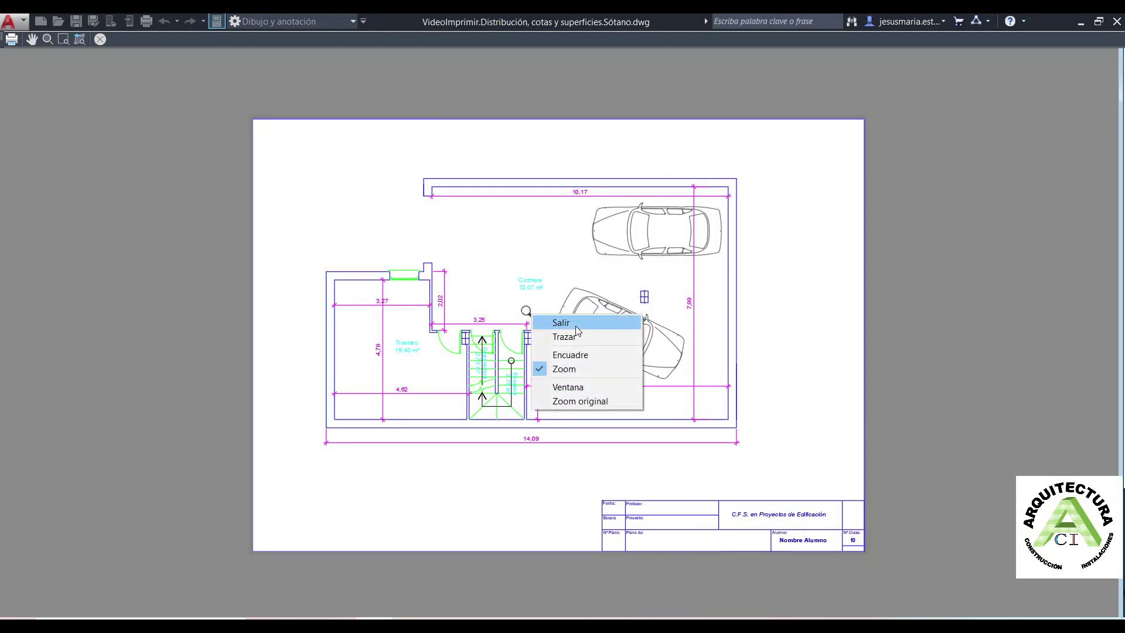
click(562, 322)
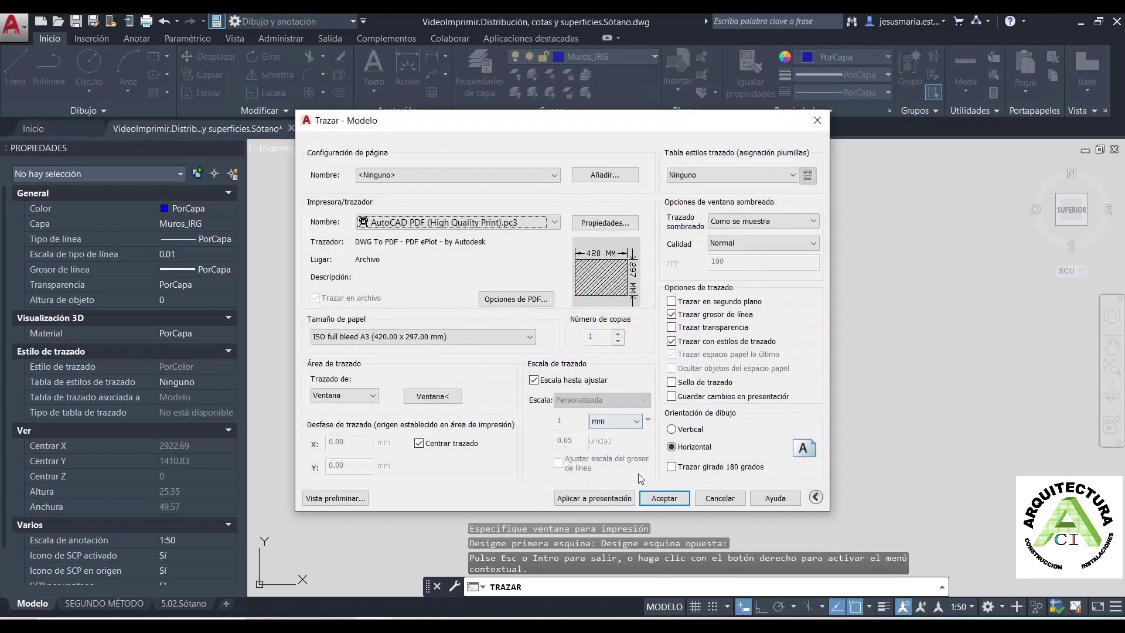
Apply the plot settings to the Model layout, keeping Window as the plot area
click(610, 499)
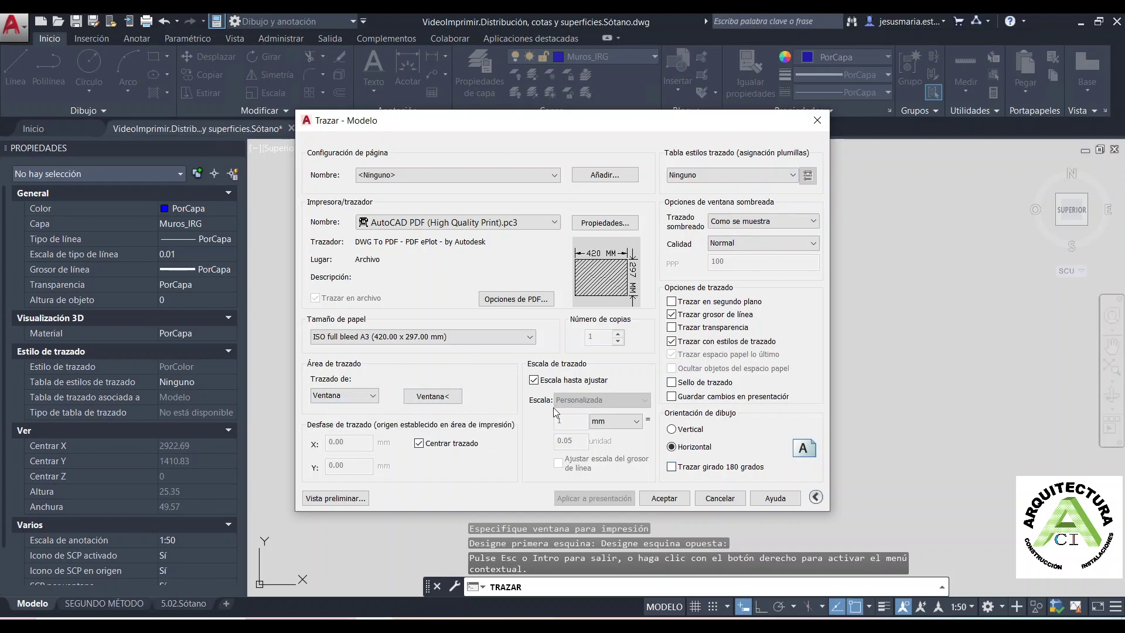
click(344, 395)
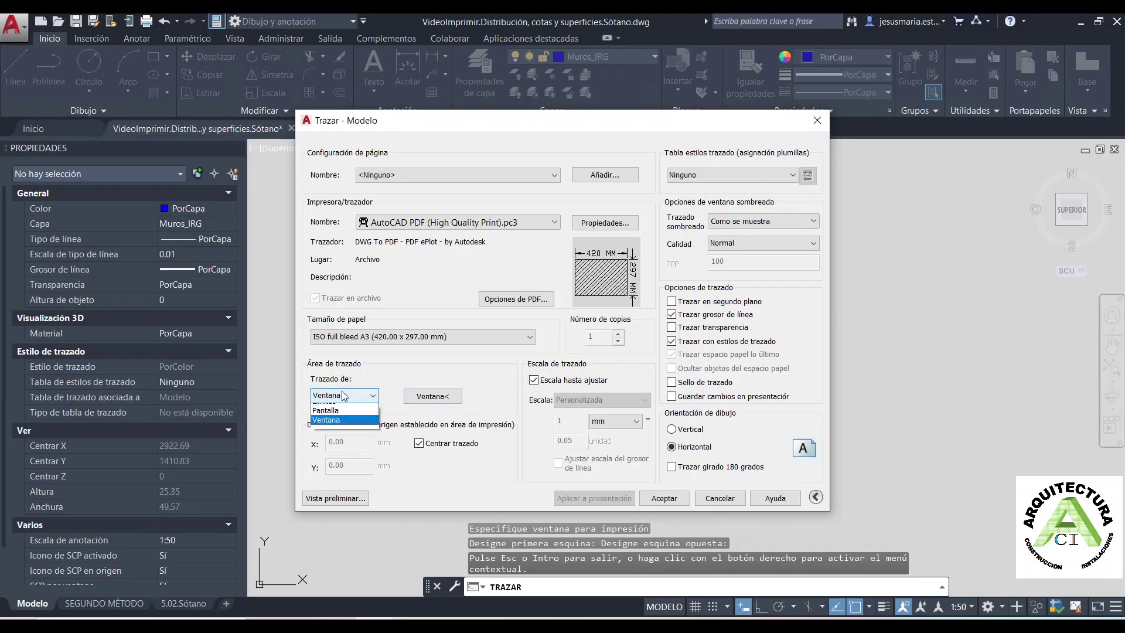
click(337, 438)
Re-pick the plot window from the frame's lower-left to its upper-right corner
click(425, 397)
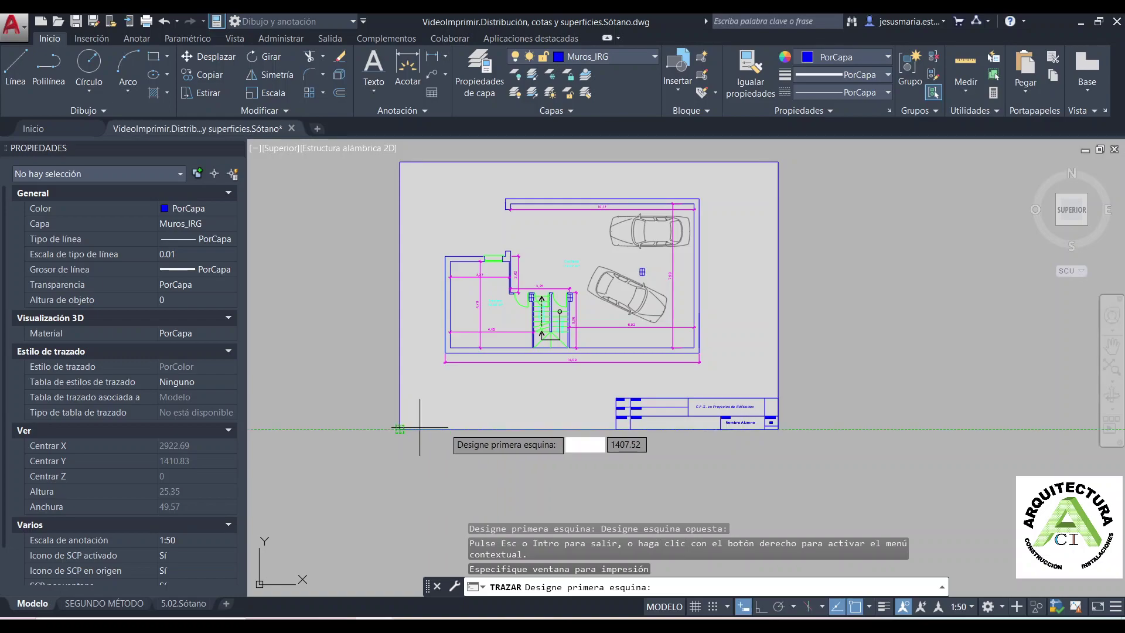
scroll(754, 340, down, 4)
scroll(654, 365, up, 3)
scroll(654, 365, up, 1)
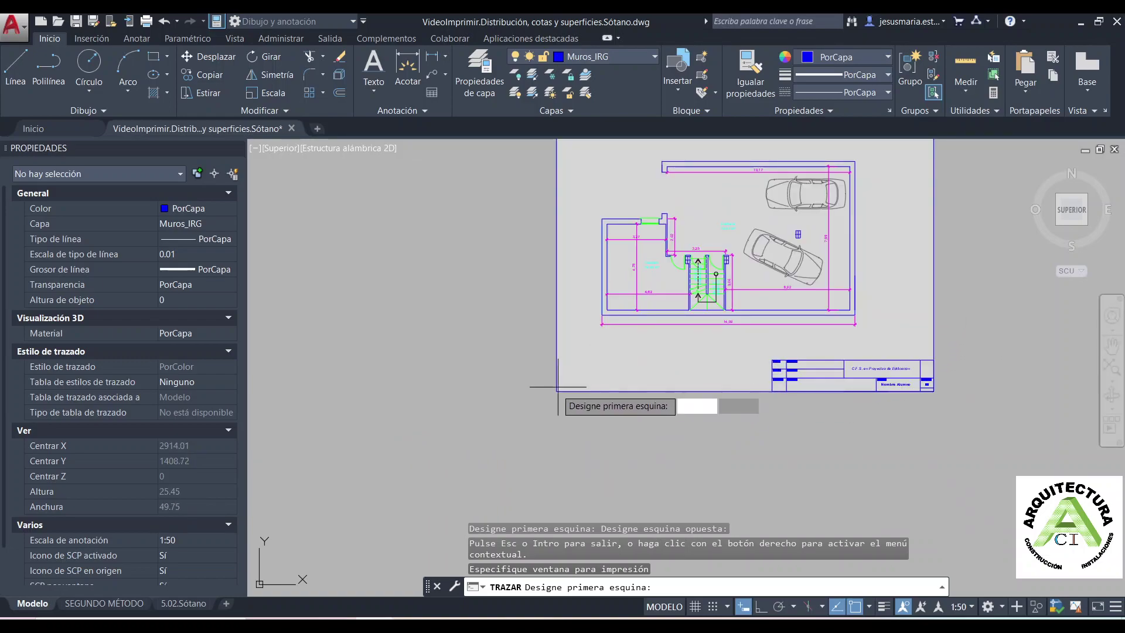
click(557, 391)
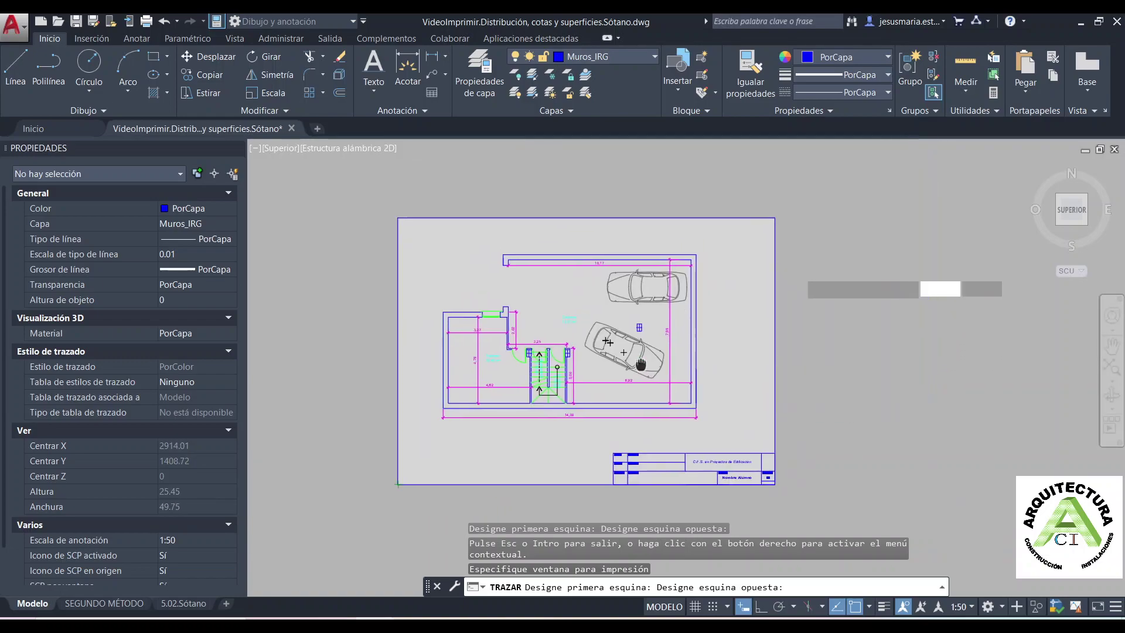
middle_drag(808, 287, 634, 393)
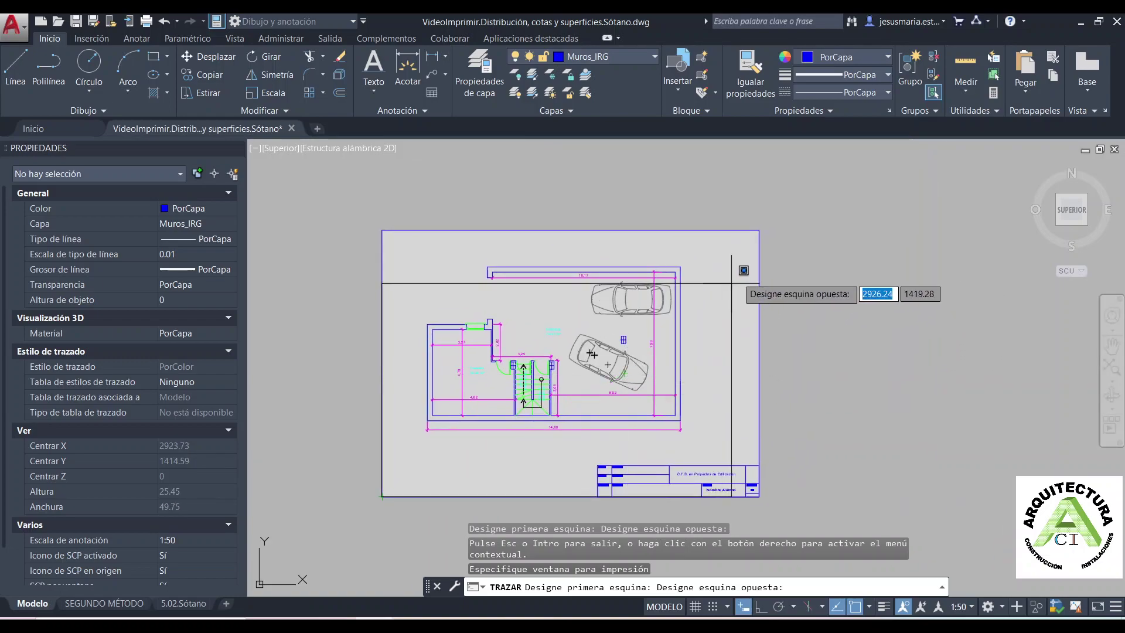
click(760, 230)
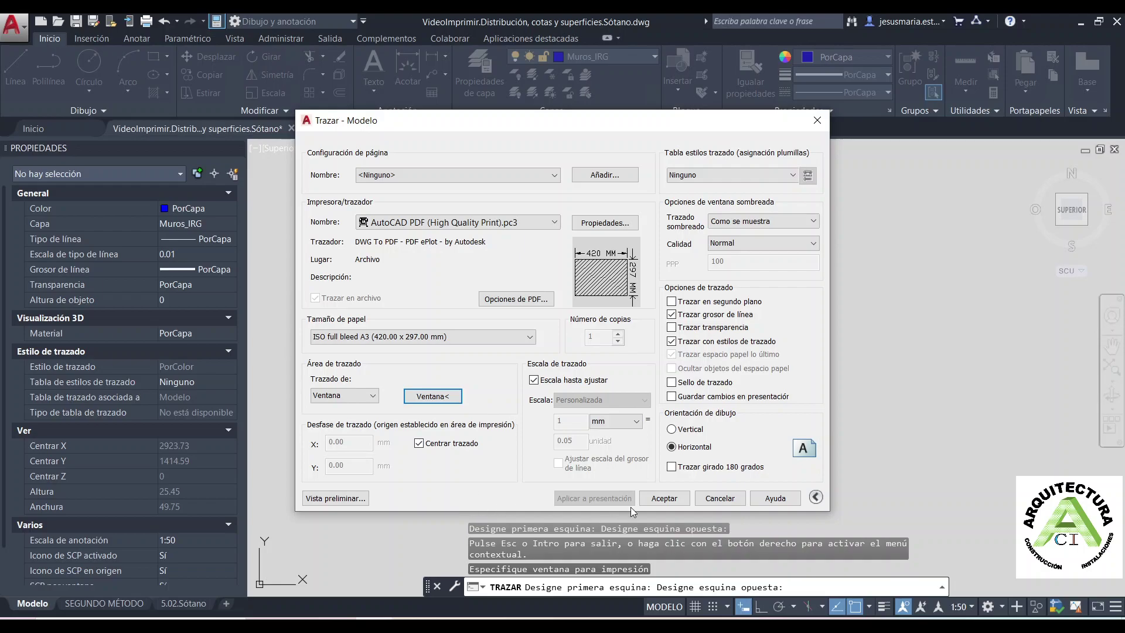
Preview the A3 landscape plot, exit the preview, and cancel the Plot dialog without plotting
click(363, 495)
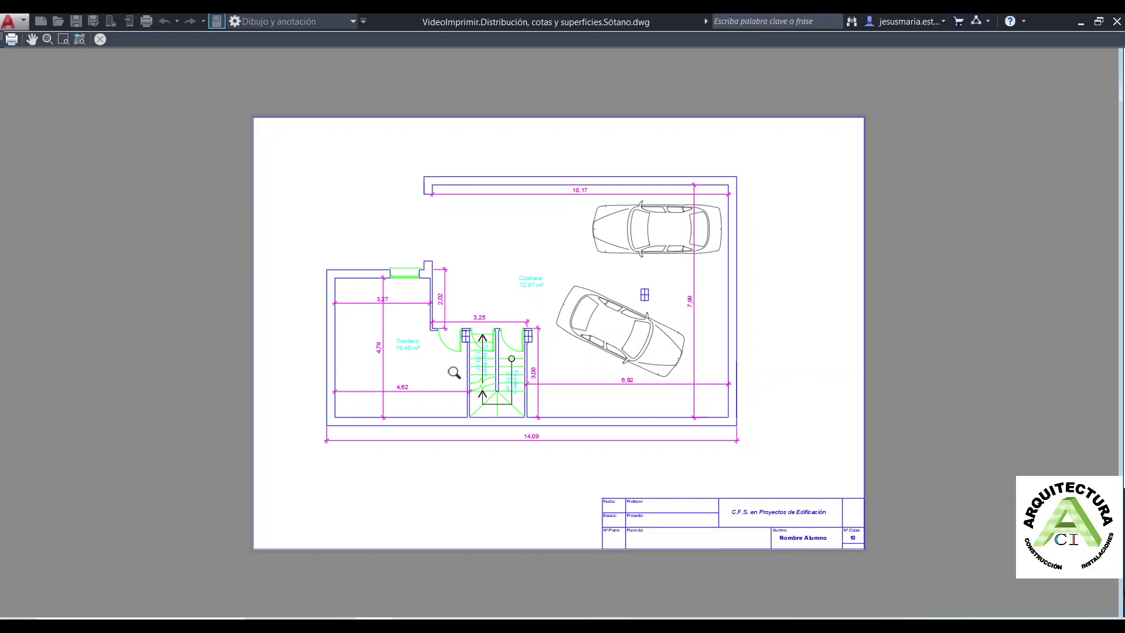
right_click(575, 375)
click(633, 396)
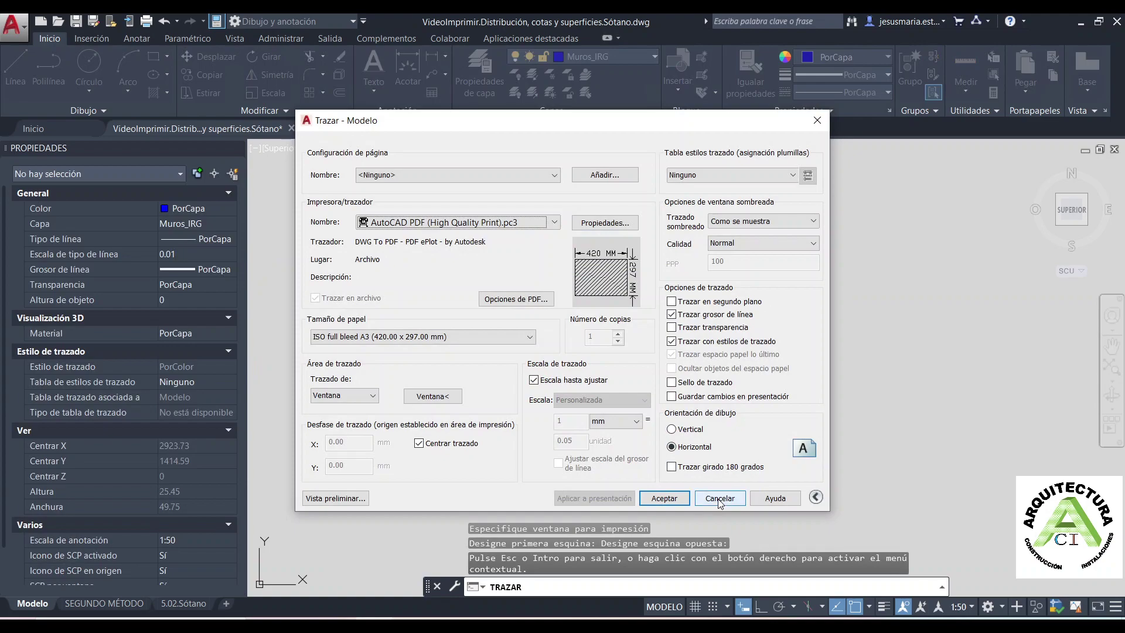
click(720, 499)
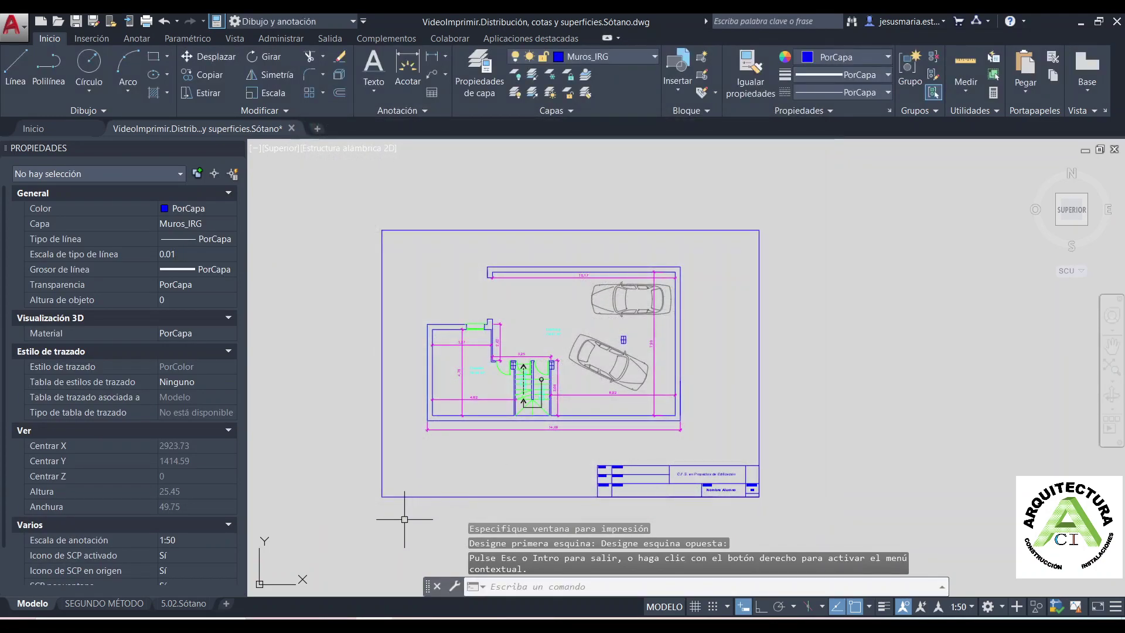
scroll(403, 517, down, 3)
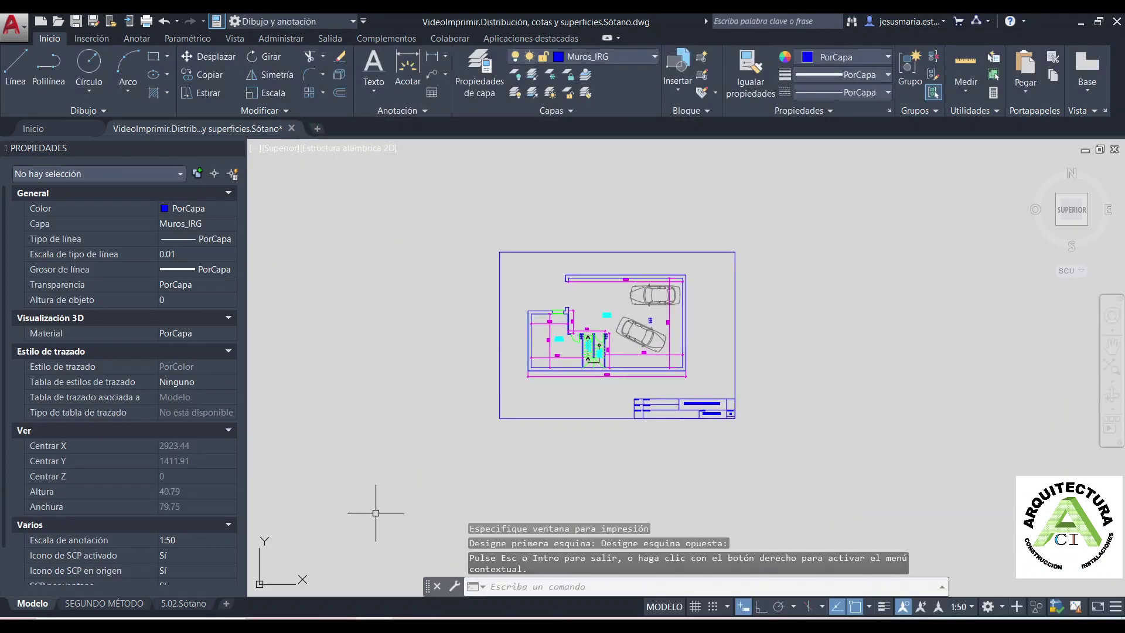
mouse_move(103, 603)
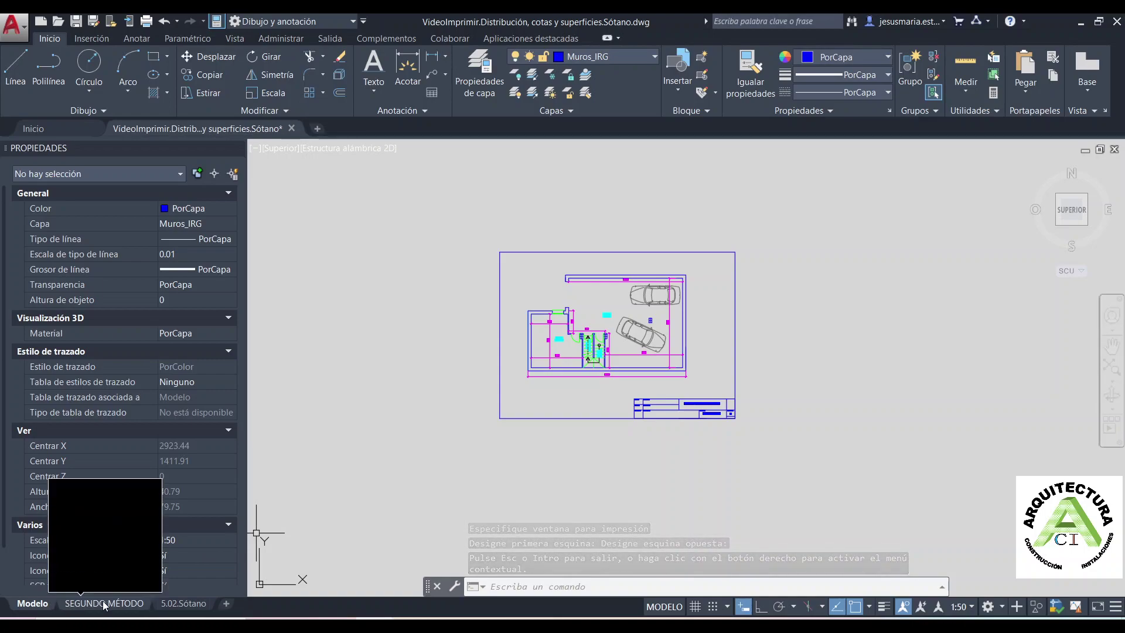
click(176, 603)
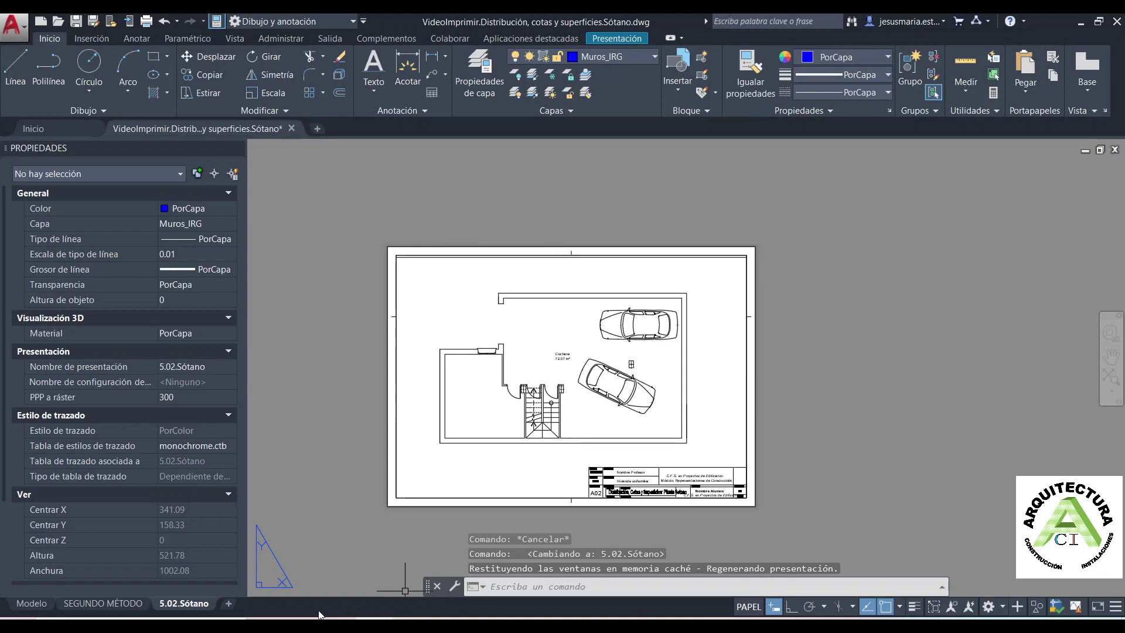
click(139, 605)
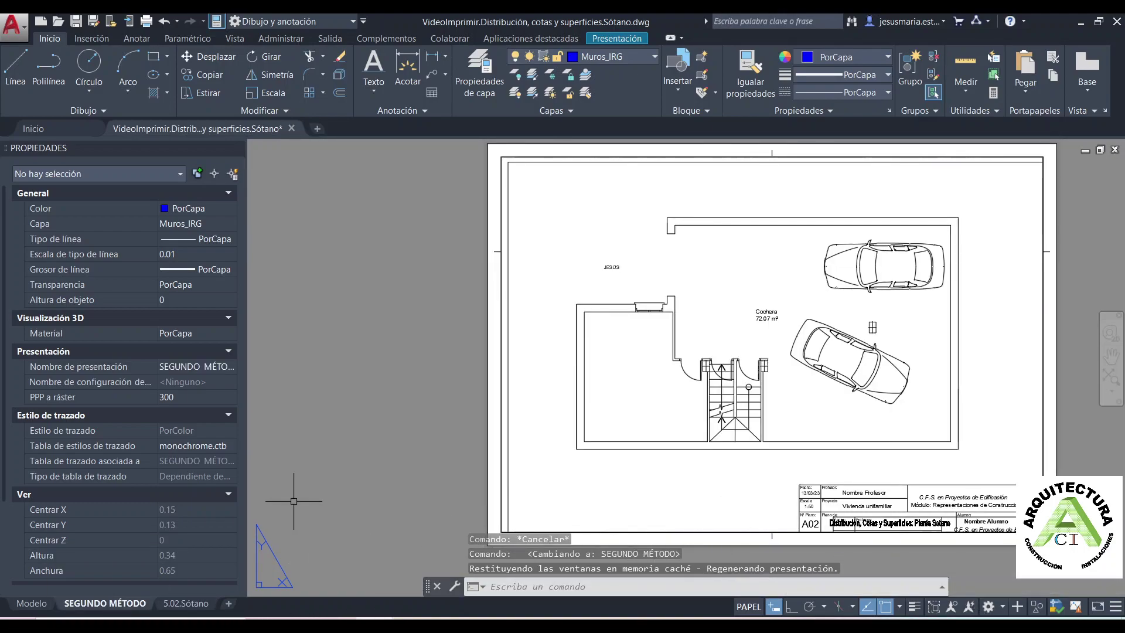
click(36, 601)
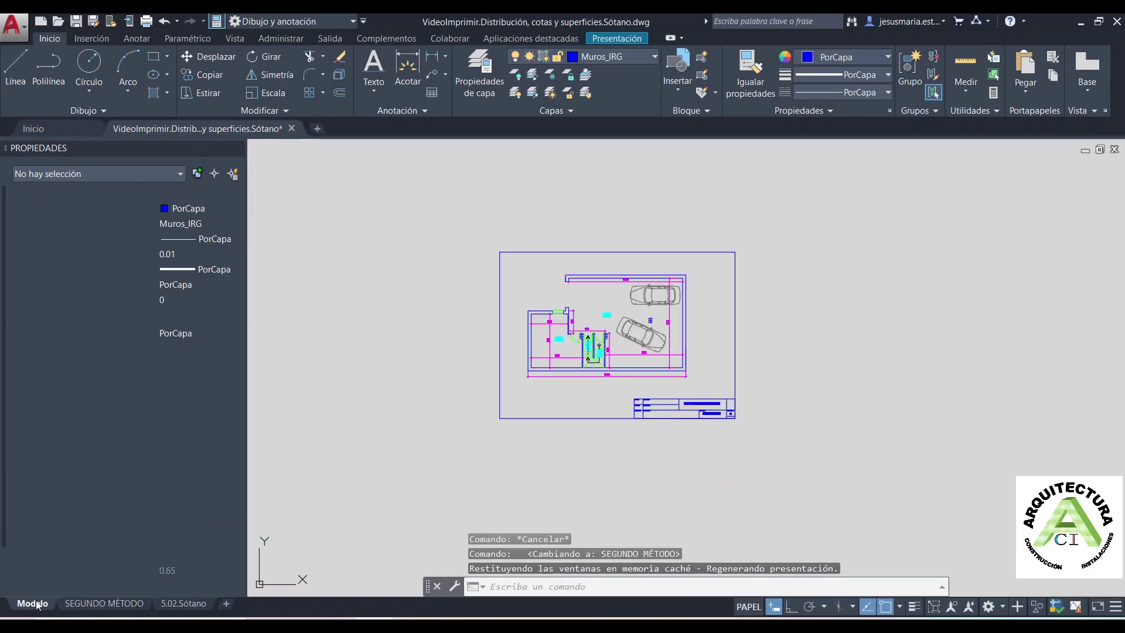